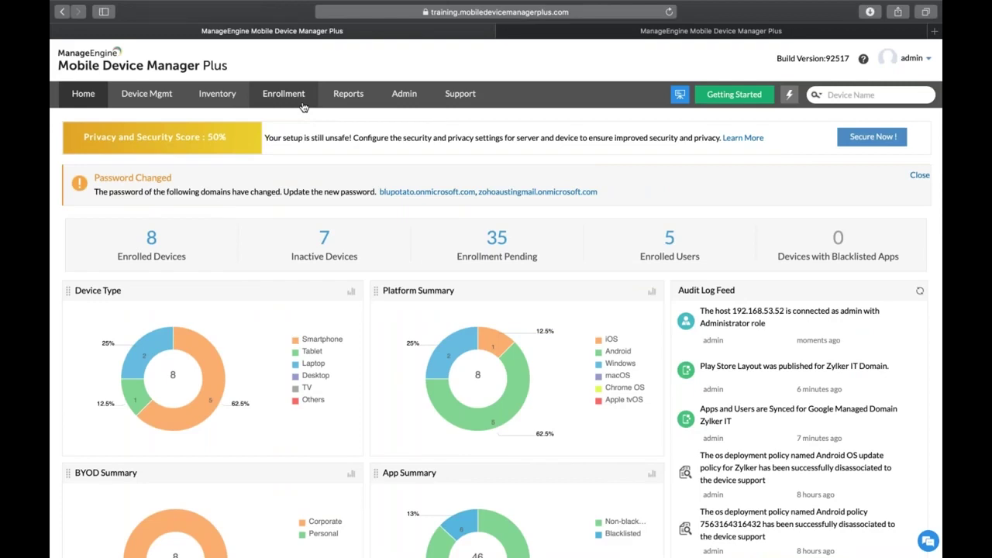
- Browse the device platforms offered for enrollment and view the existing APNs certificate details
click(302, 105)
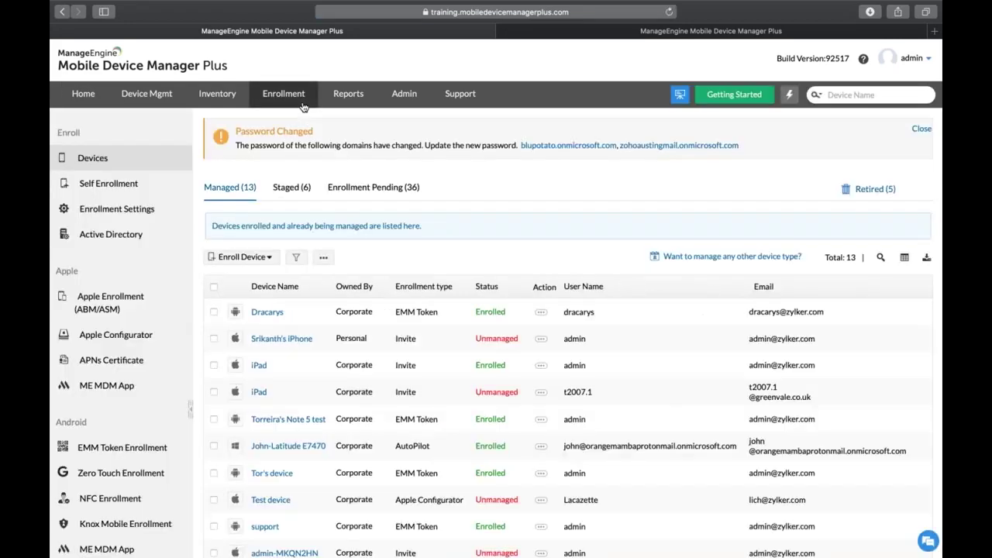
click(251, 261)
mouse_move(275, 277)
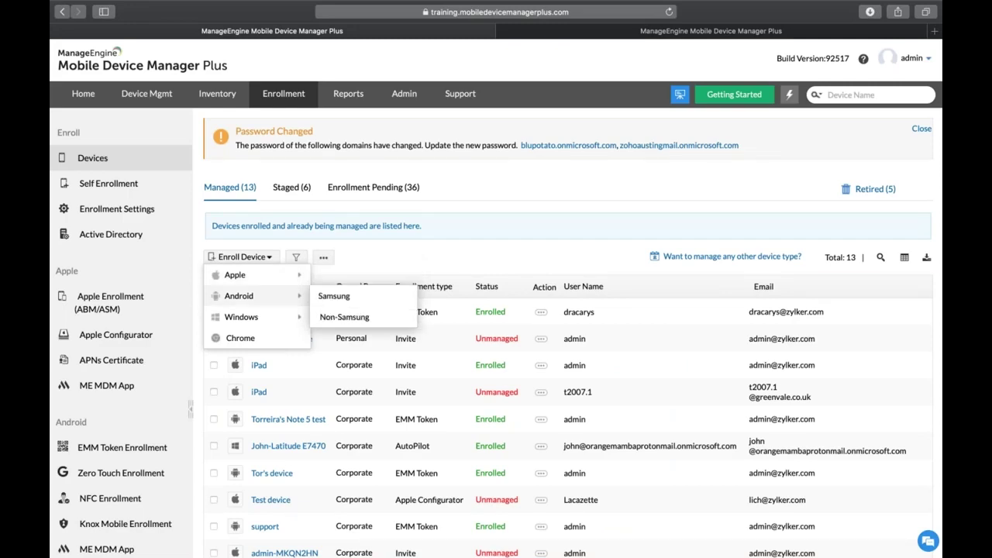
click(143, 360)
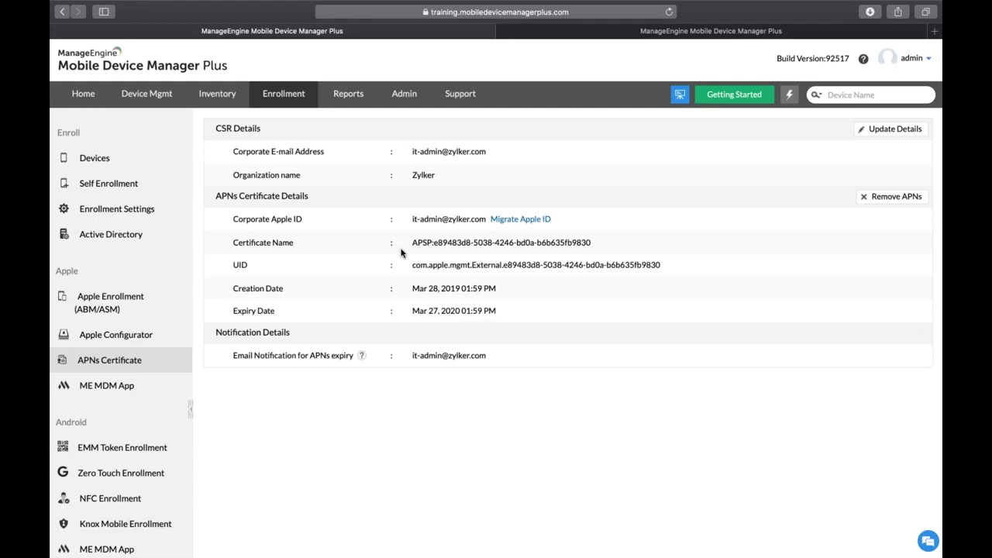
- Advance the second console's APNs setup to the Upload APNs stage and return to the training console
click(553, 35)
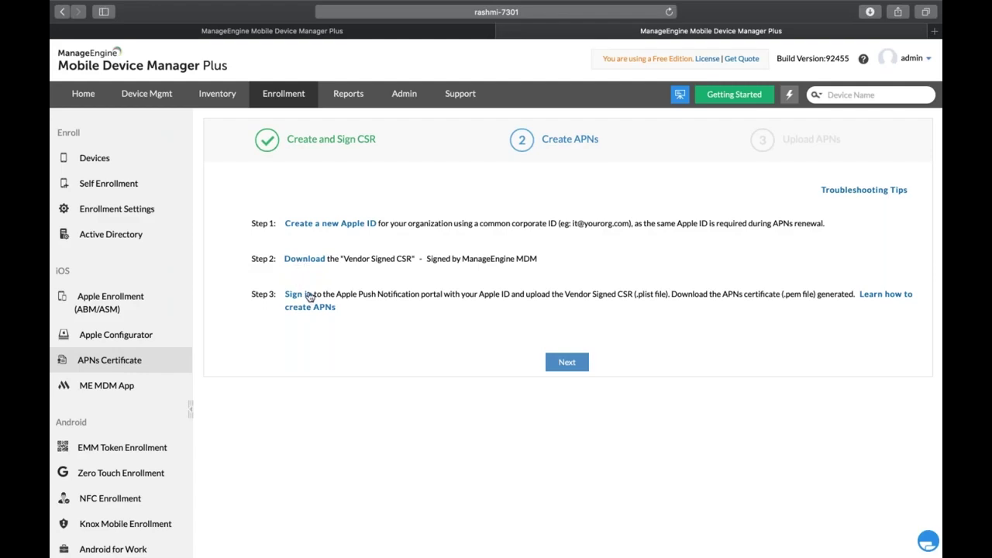
click(582, 366)
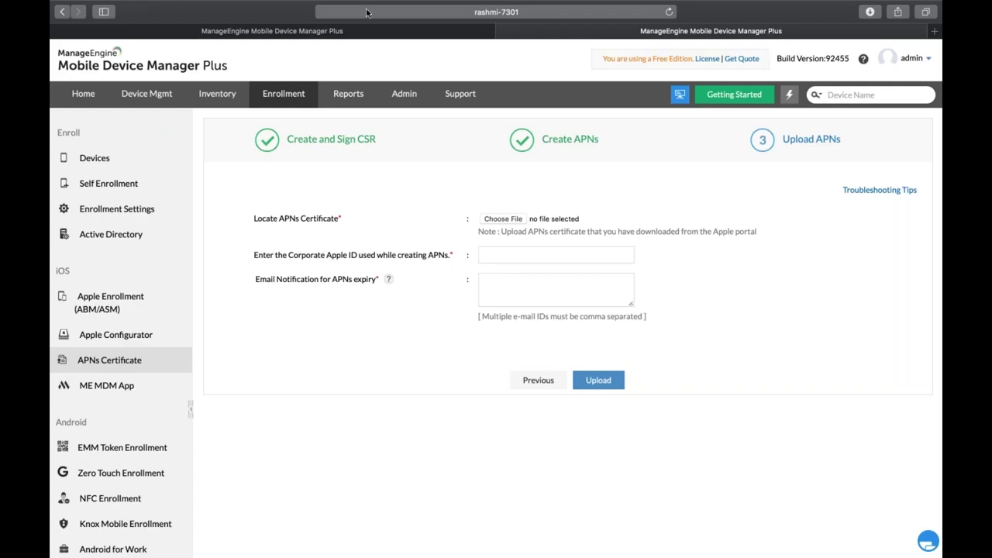
click(361, 33)
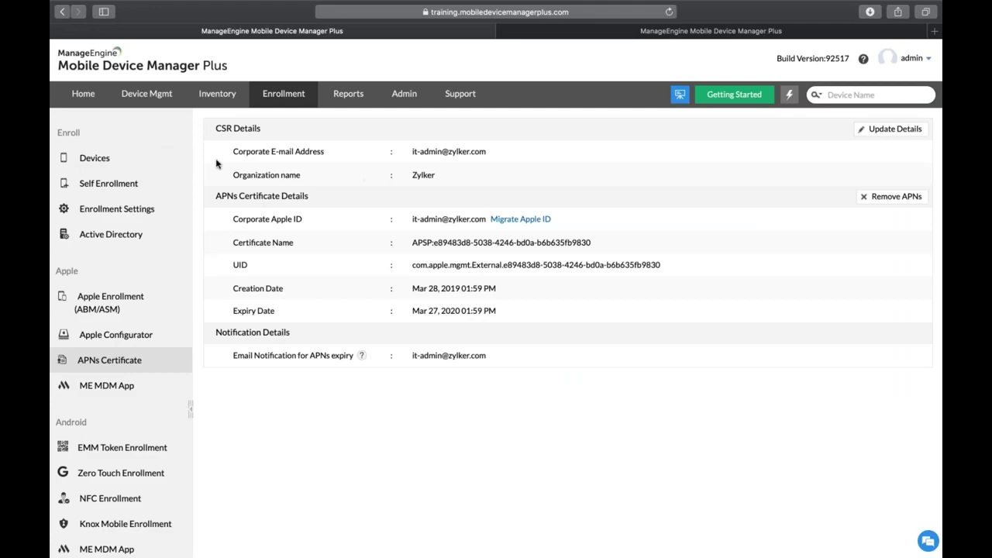
- Start a self-performed iOS device enrollment with Corporate ownership, assigned to the Seminar group
click(159, 158)
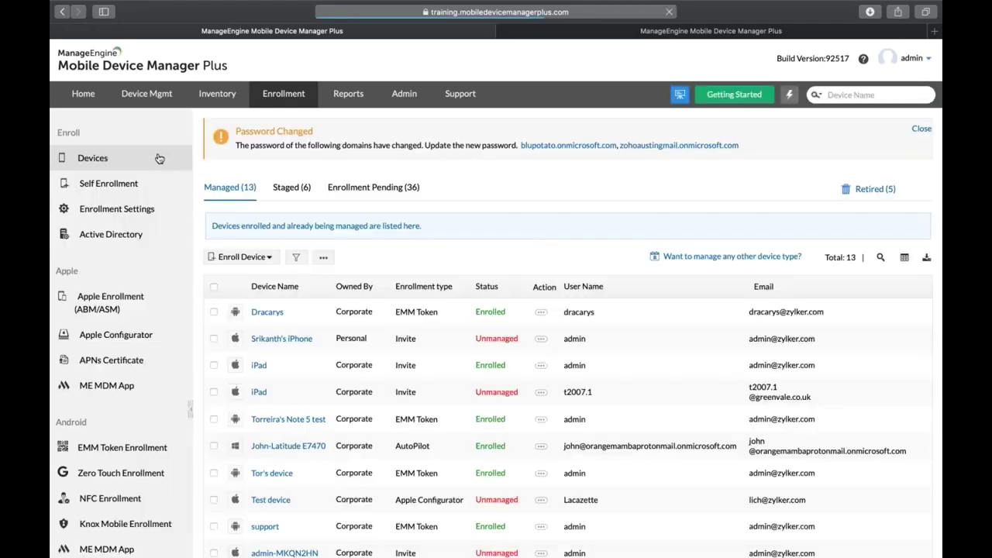
click(227, 259)
mouse_move(245, 276)
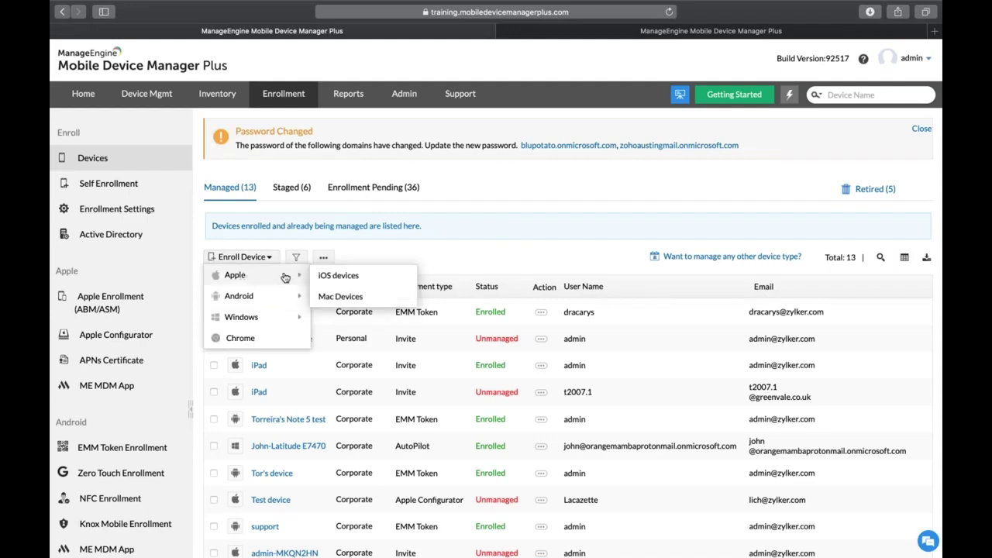
click(332, 278)
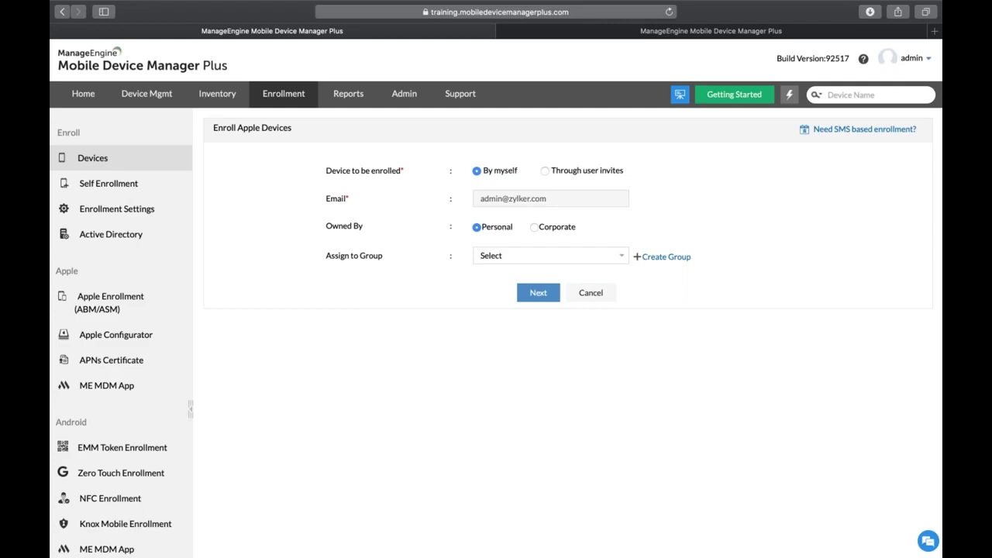
click(533, 229)
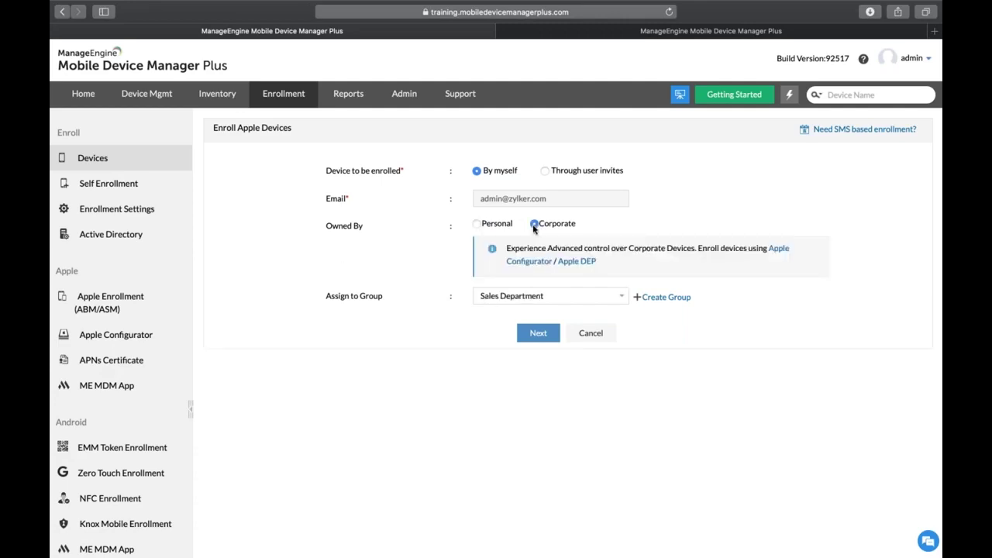
click(506, 297)
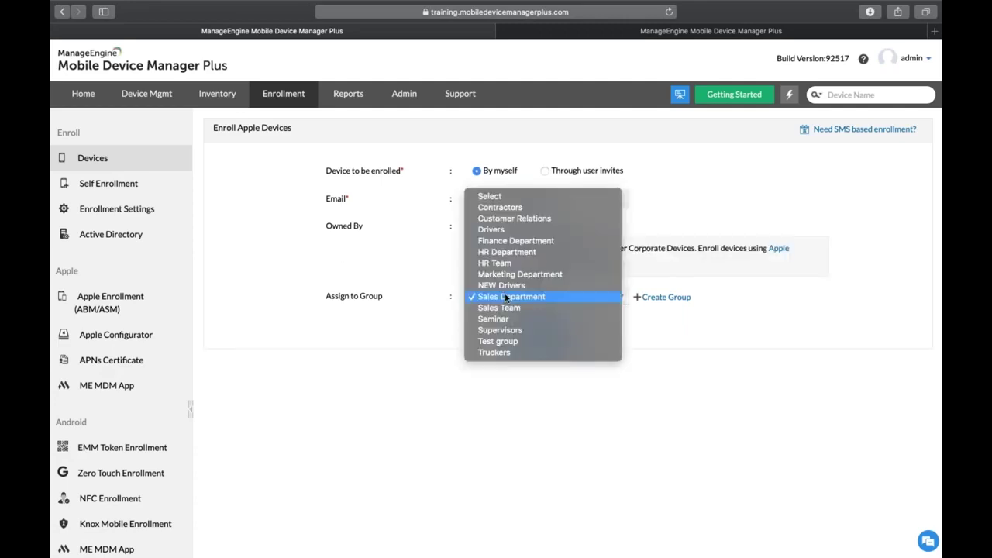
click(507, 319)
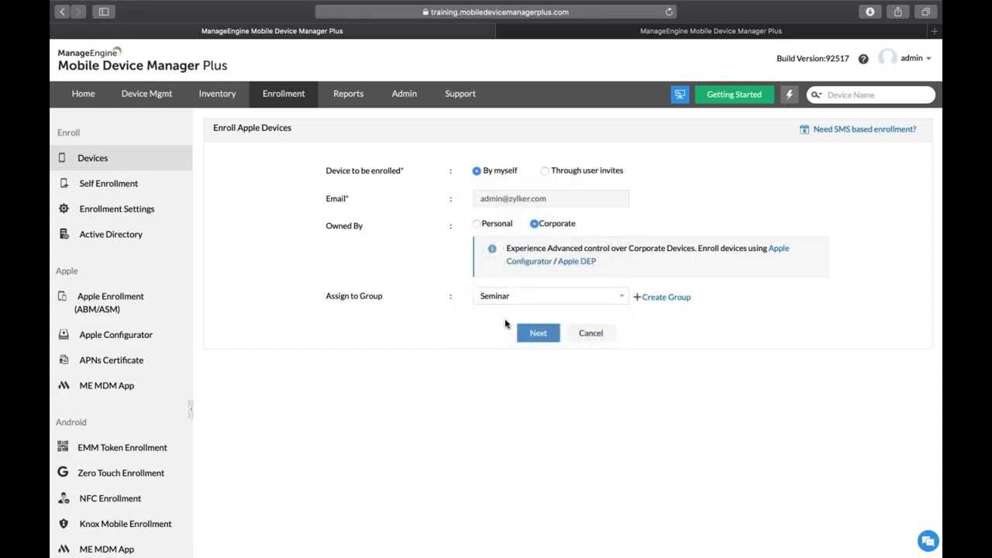
- Switch the enrollment to user invites for a domain user and check the configured Active Directory domains
click(546, 172)
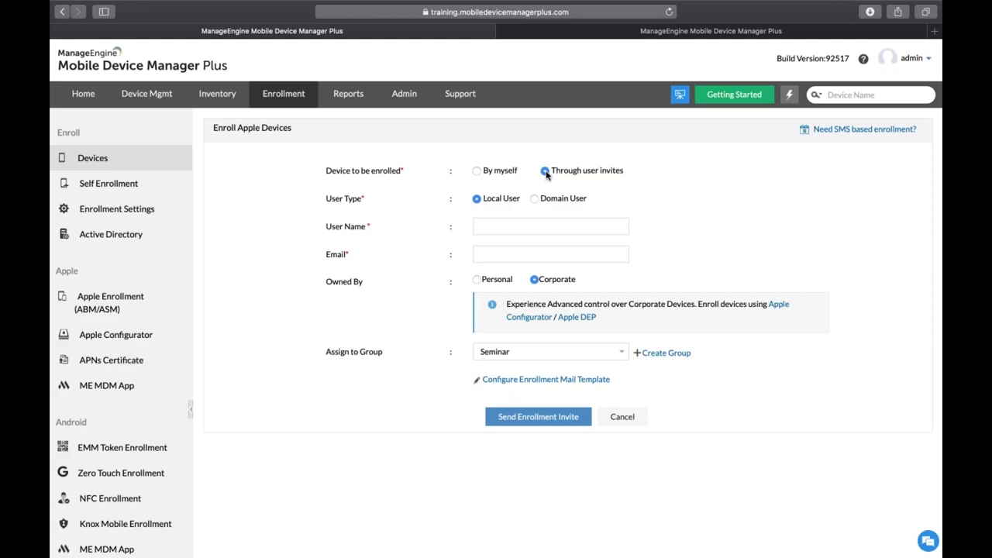
click(534, 199)
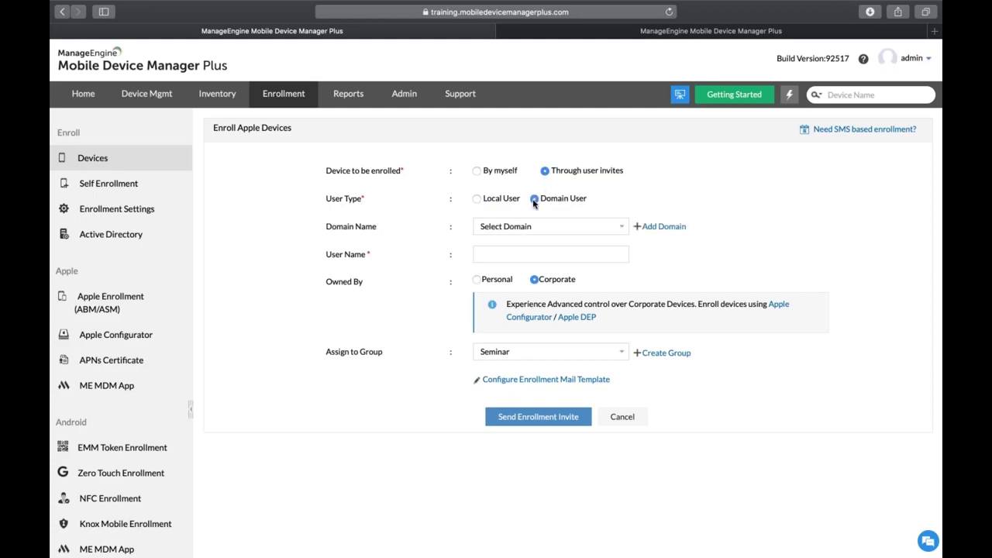
click(141, 243)
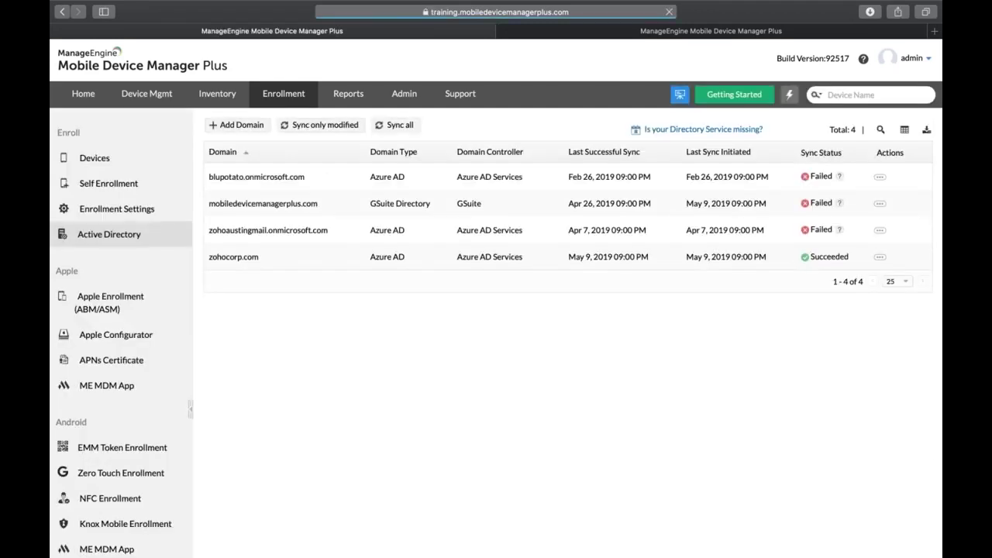
- Open a new Apple enrollment form for iOS devices from the device list
click(122, 167)
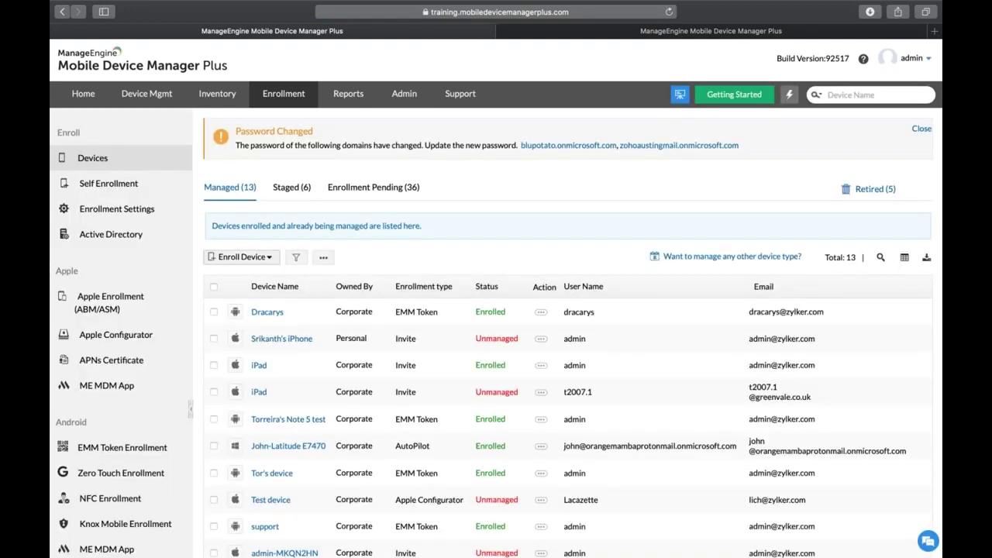
click(236, 258)
click(330, 275)
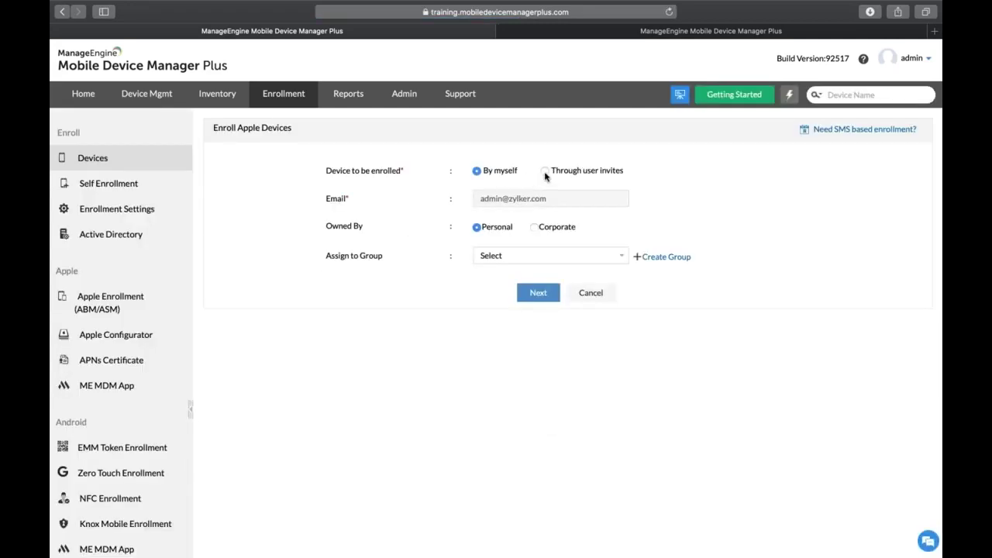
- Fill in a user-invite enrollment for a domain user of zohocorp.com and start entering the user name
click(545, 171)
click(535, 199)
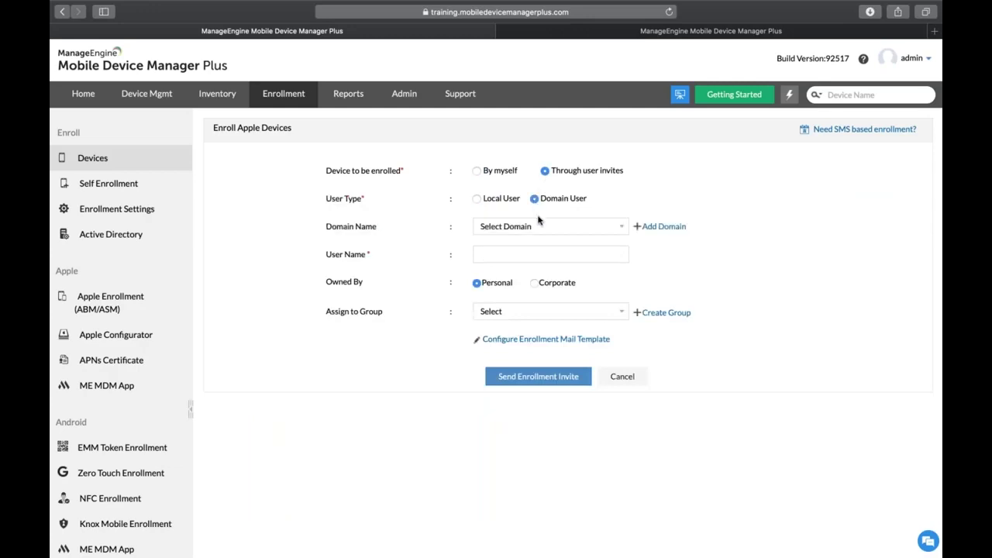
click(540, 224)
click(520, 272)
click(518, 256)
text(ai)
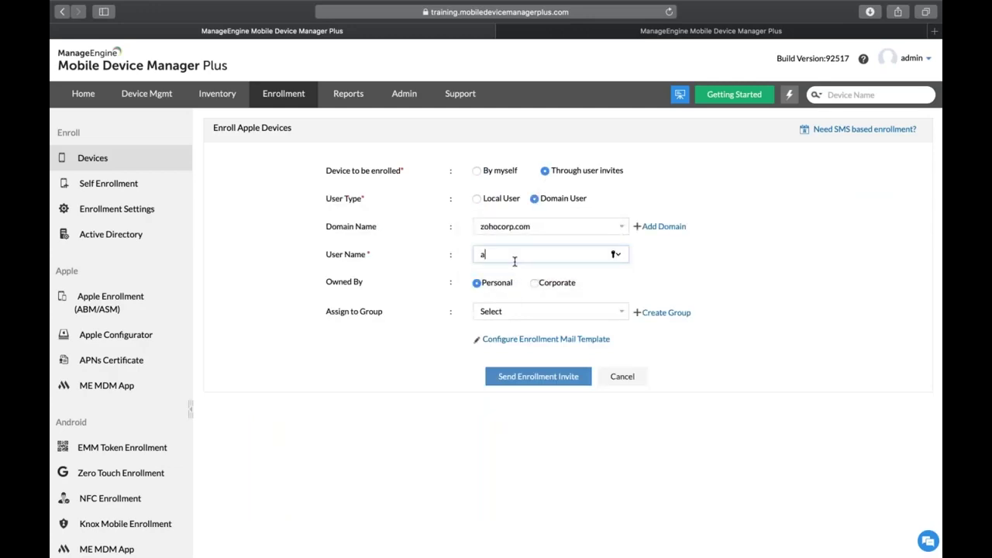
click(671, 277)
- Set the device to be enrolled by myself with Personal ownership and generate the enrollment steps
click(478, 172)
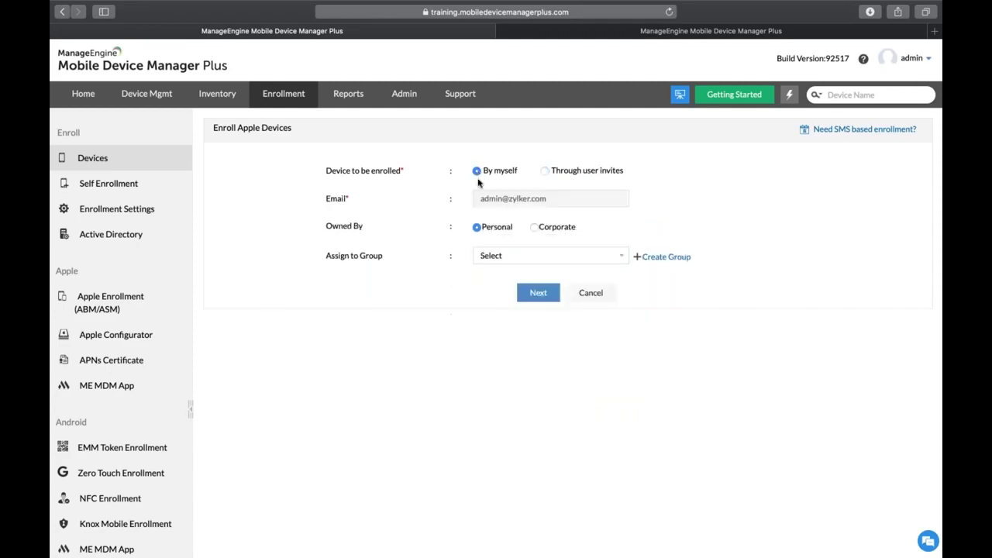
click(535, 292)
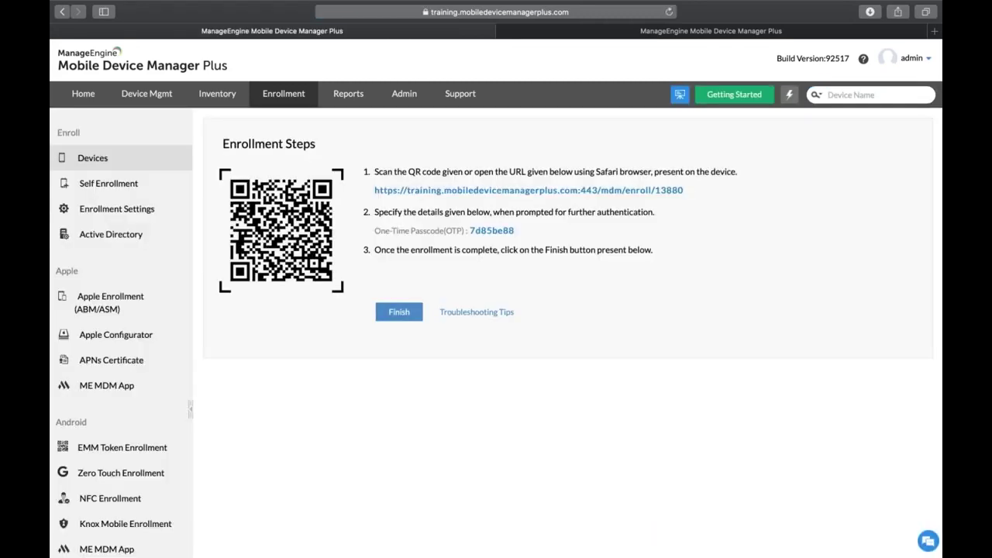
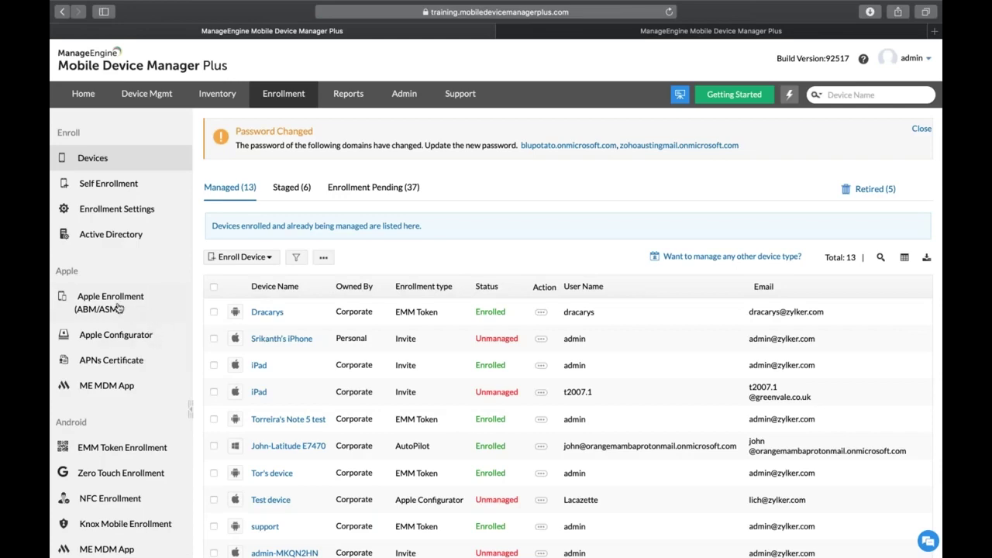
- Review the Apple Configurator 2 configuration steps from creating the Wi-Fi profile through preparing the blueprint
click(140, 340)
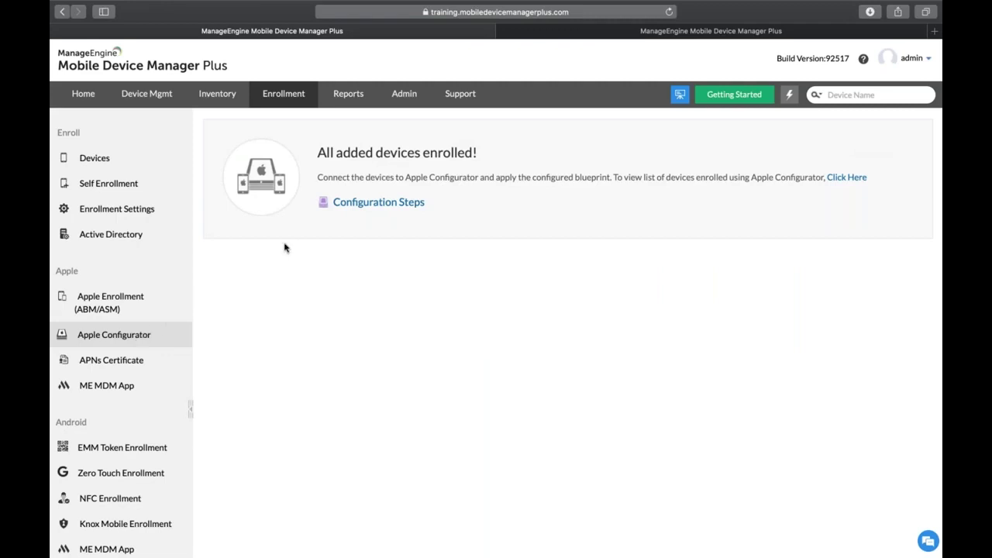
click(373, 211)
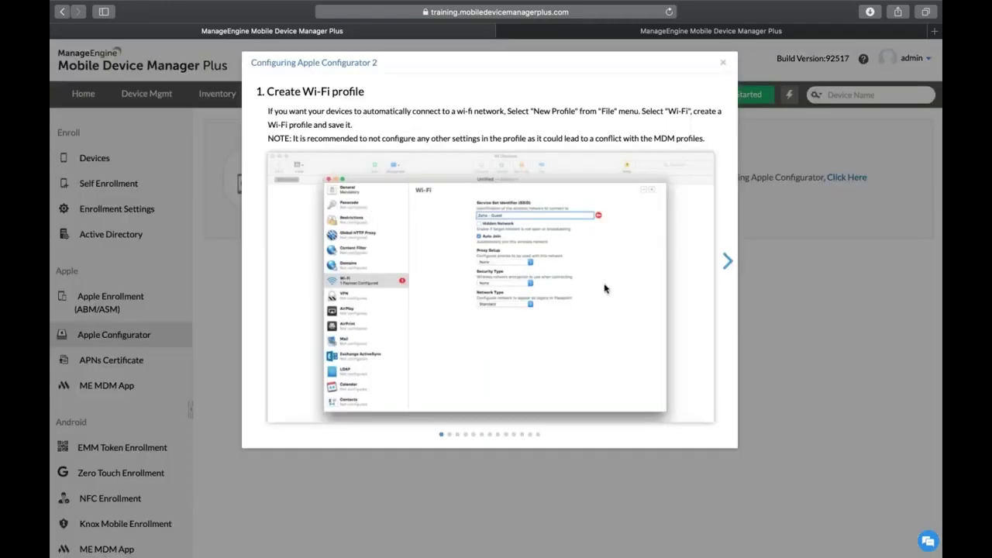
click(736, 266)
click(736, 266)
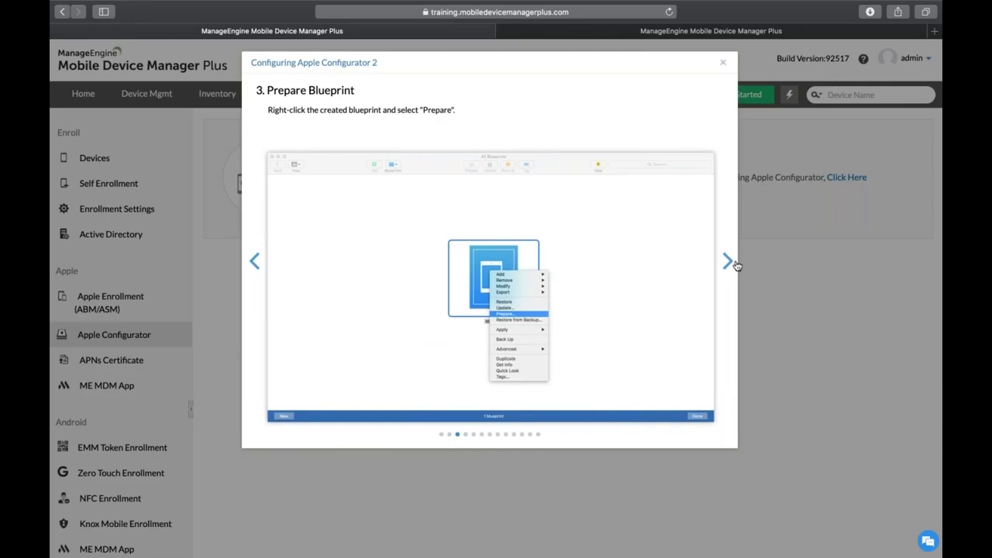
- Switch to Apple Configurator 2 and examine the actions available for the connected iPhone
key(ctrl+Right)
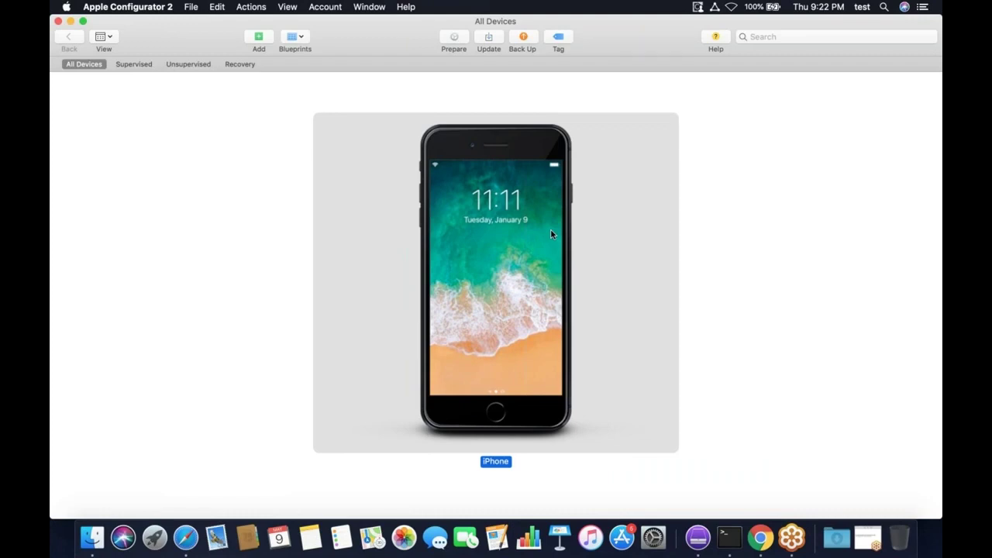
right_click(551, 234)
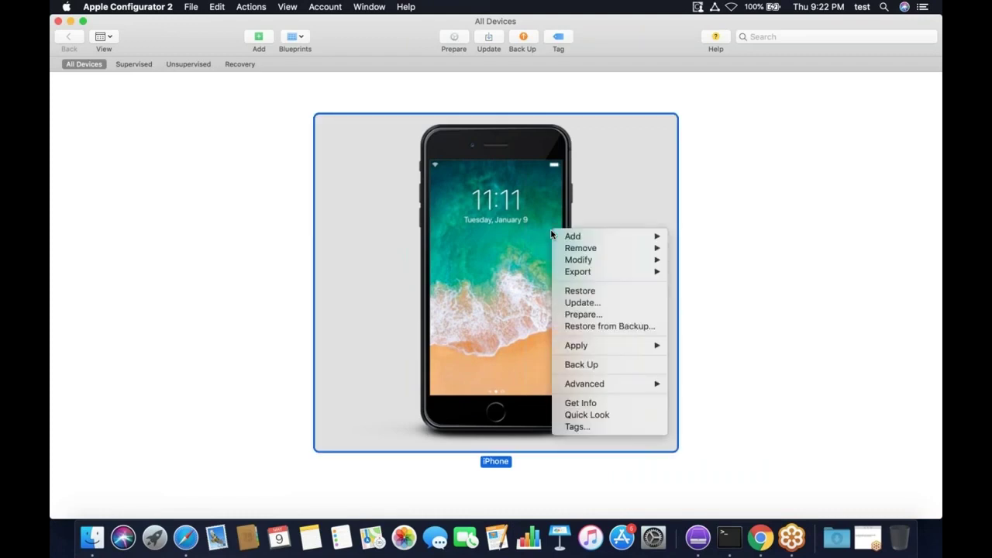
click(712, 269)
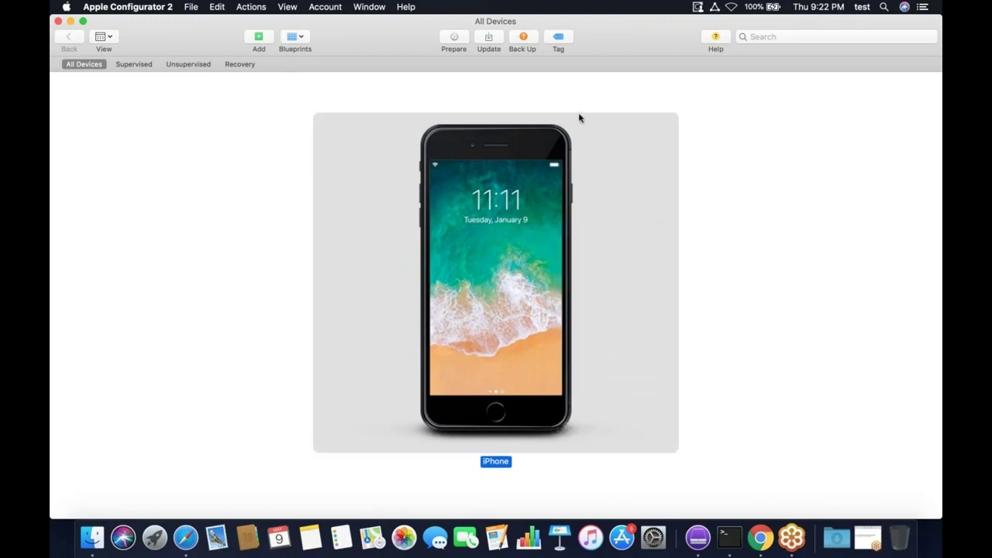
- Enter blueprint editing and create a new blueprint named zykler1
click(302, 39)
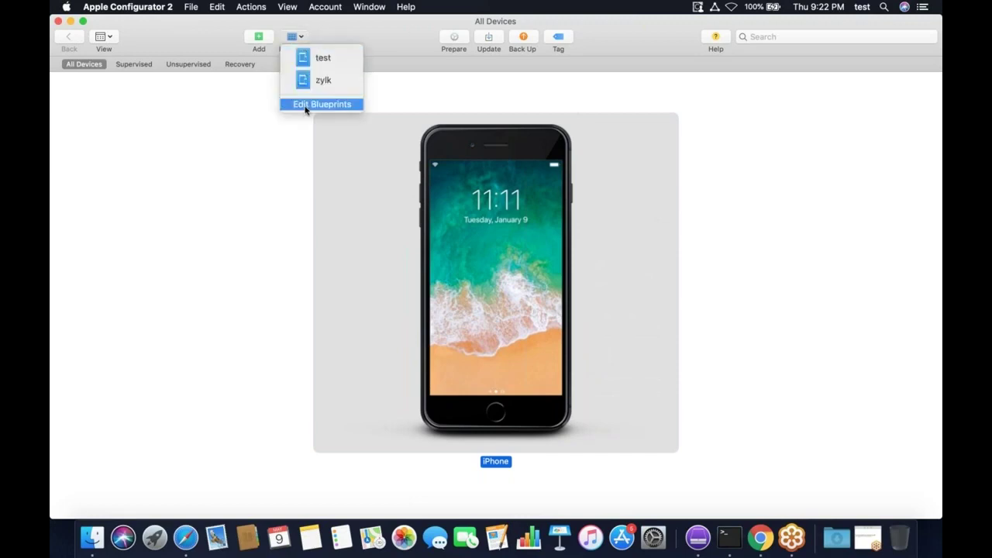
click(306, 108)
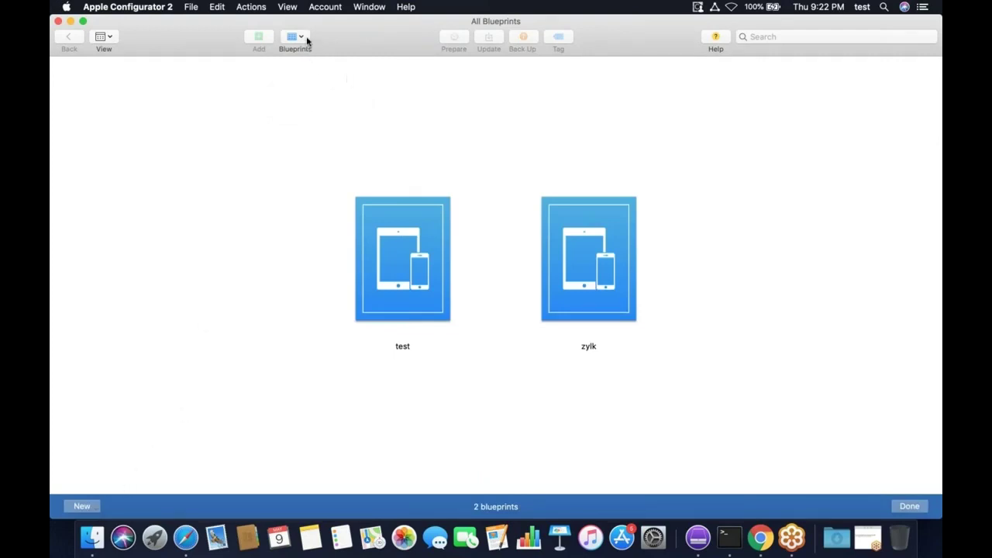
click(306, 39)
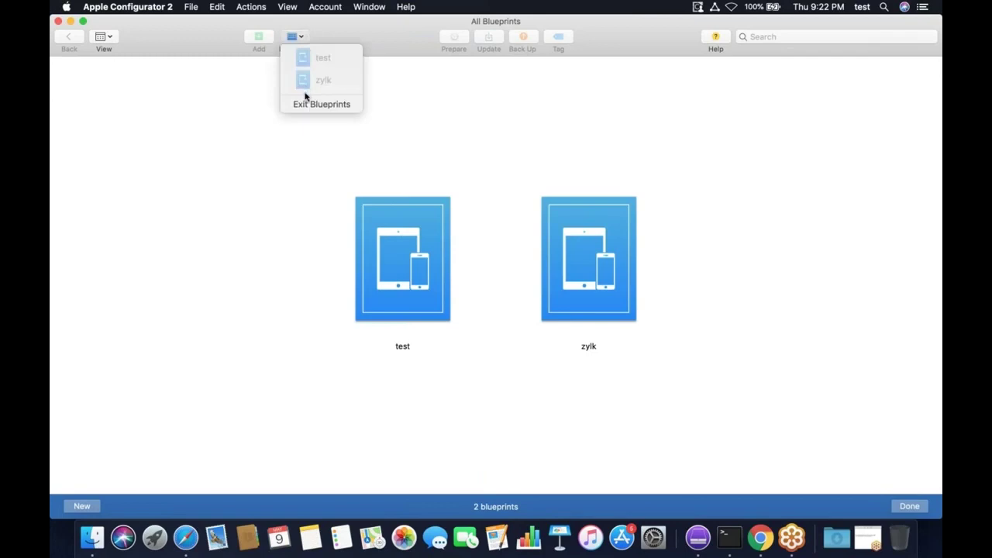
click(177, 273)
click(81, 506)
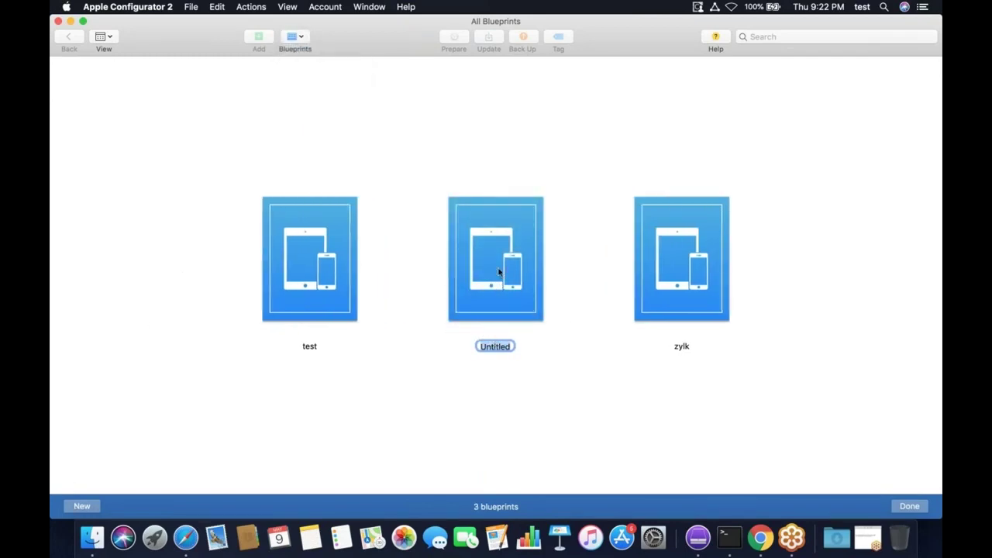
text(zykler1)
click(545, 361)
- Start preparing the zykler1 blueprint with manual configuration, supervised devices and addition to the Device Enrollment Program
click(522, 273)
right_click(522, 273)
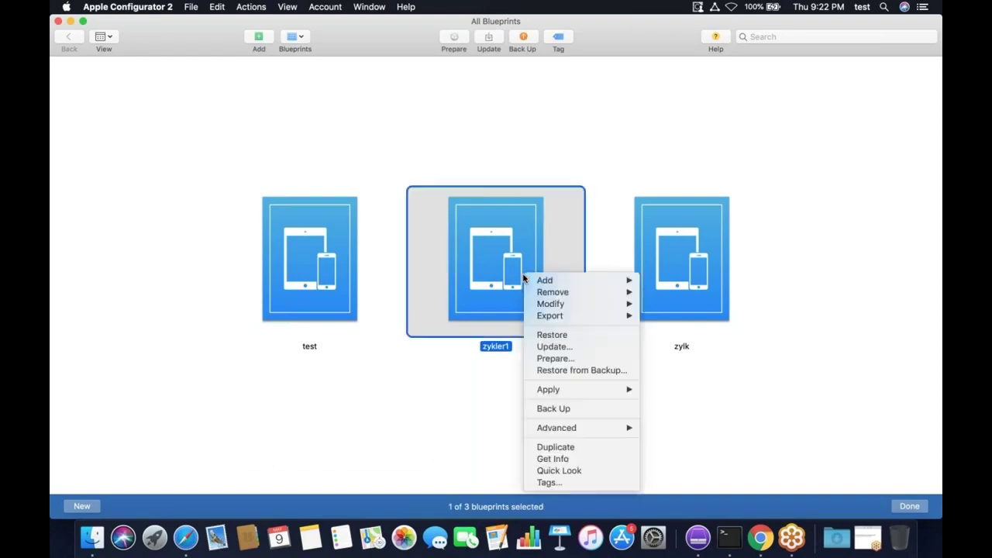
click(562, 360)
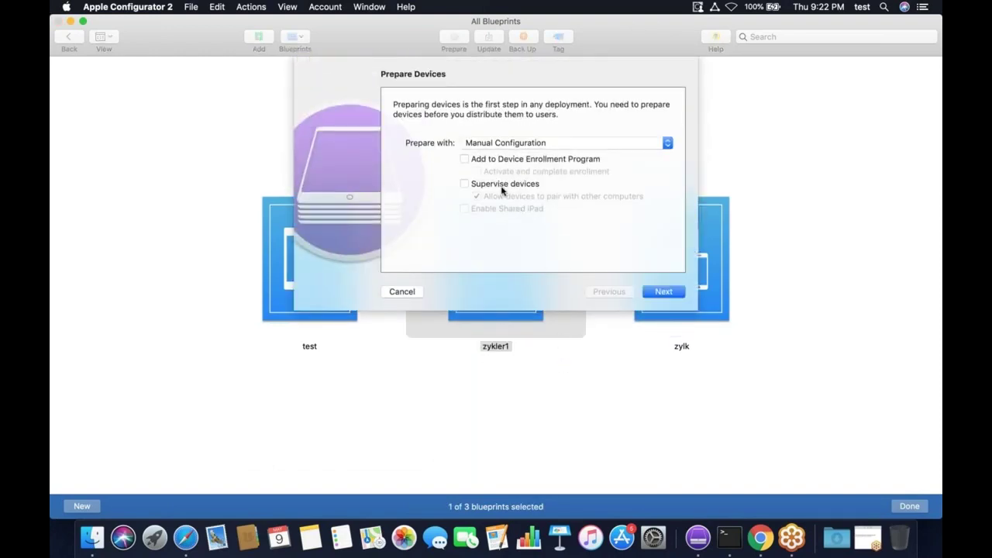
click(464, 184)
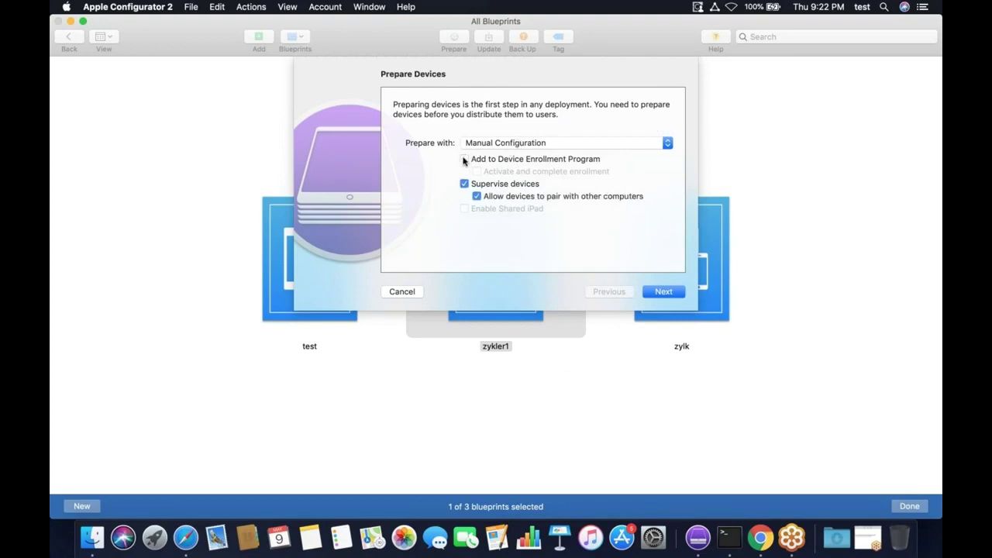
click(464, 160)
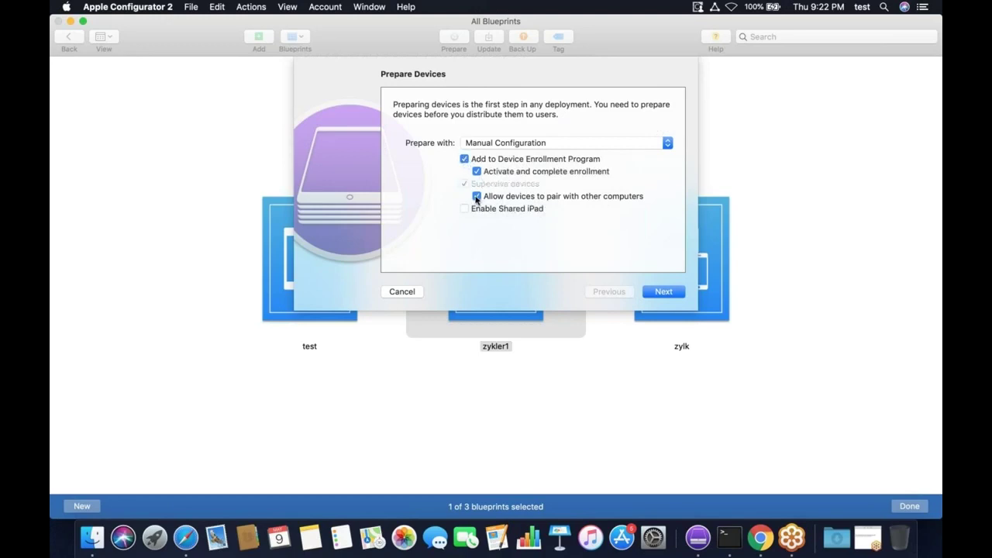
click(476, 197)
click(653, 297)
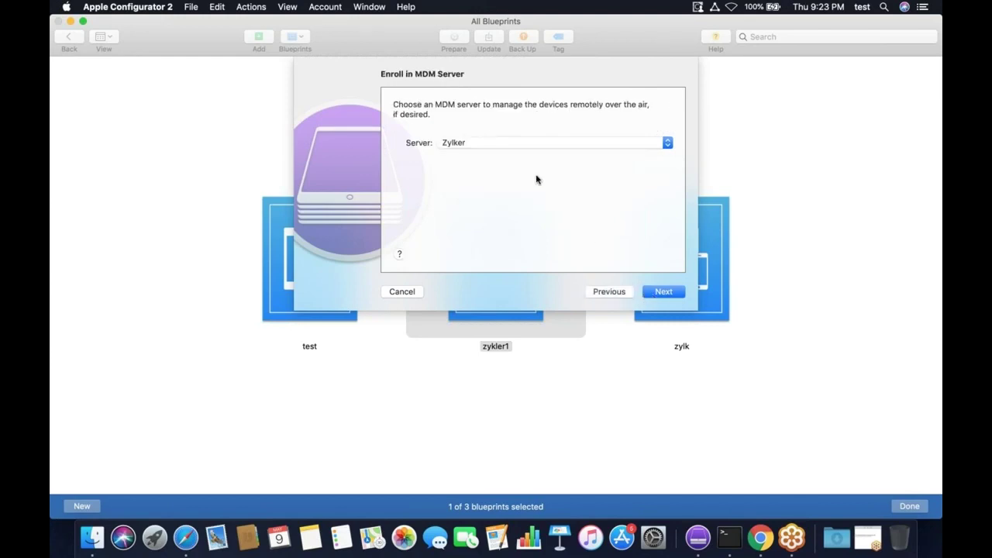
- Choose to enroll devices in a new MDM server and name the server MDMZykler
click(517, 145)
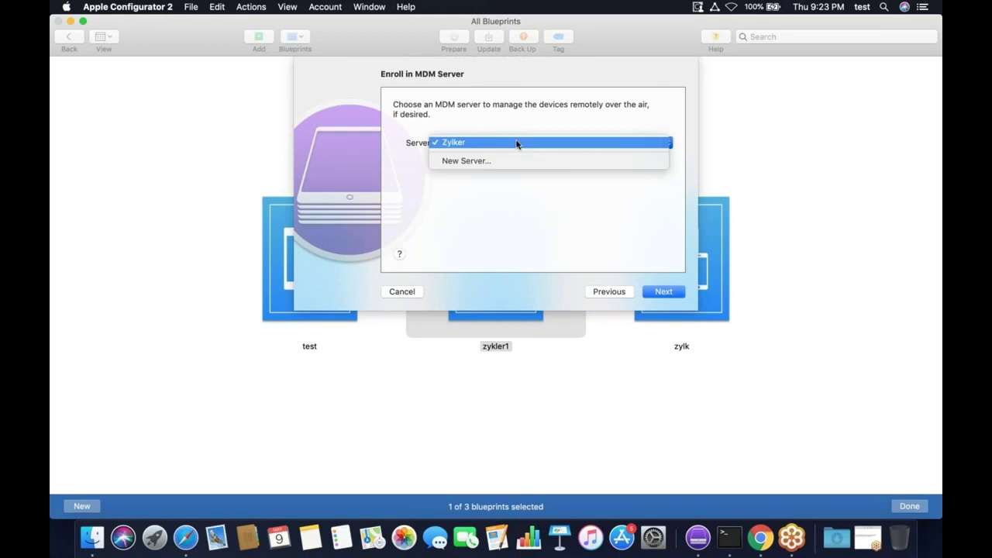
click(477, 162)
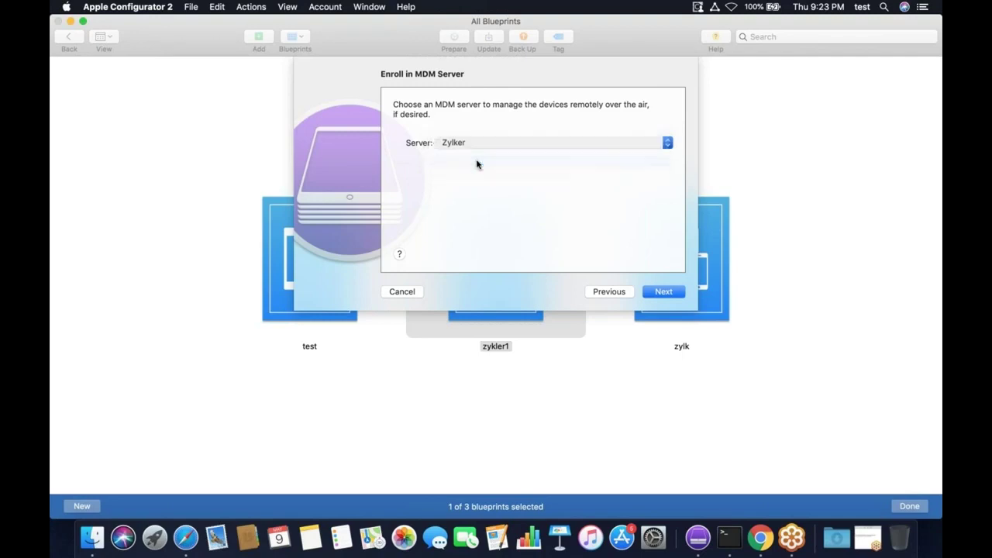
click(663, 293)
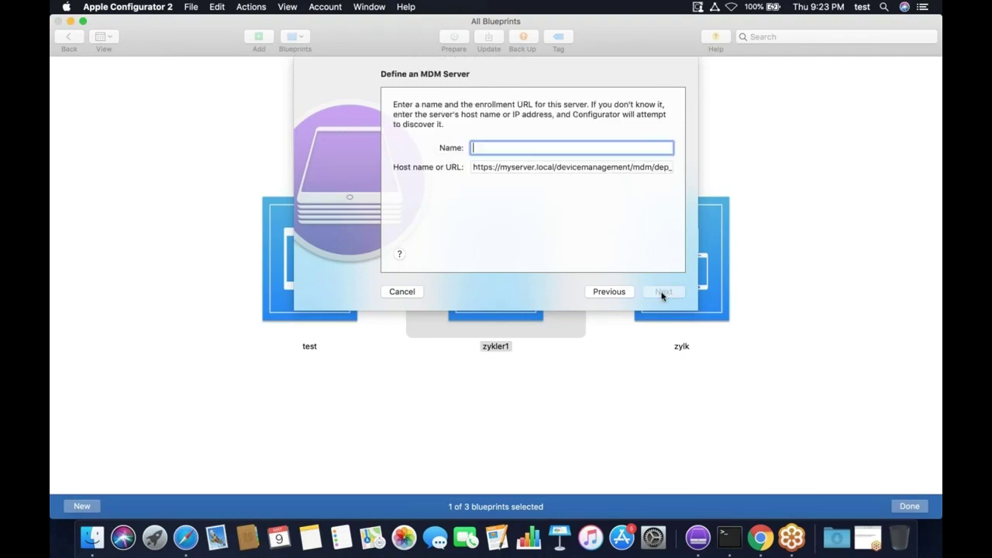
text(MDM)
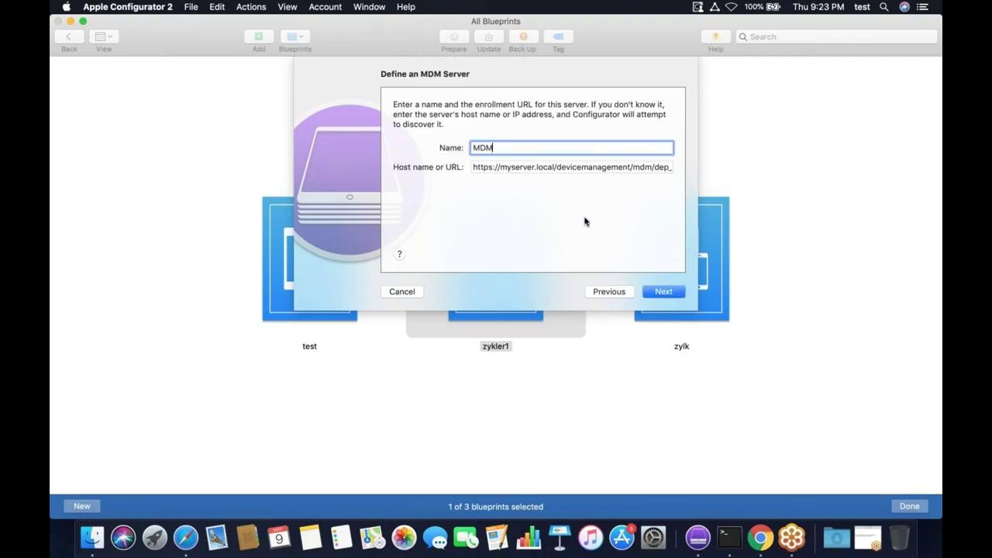
text(Zykler)
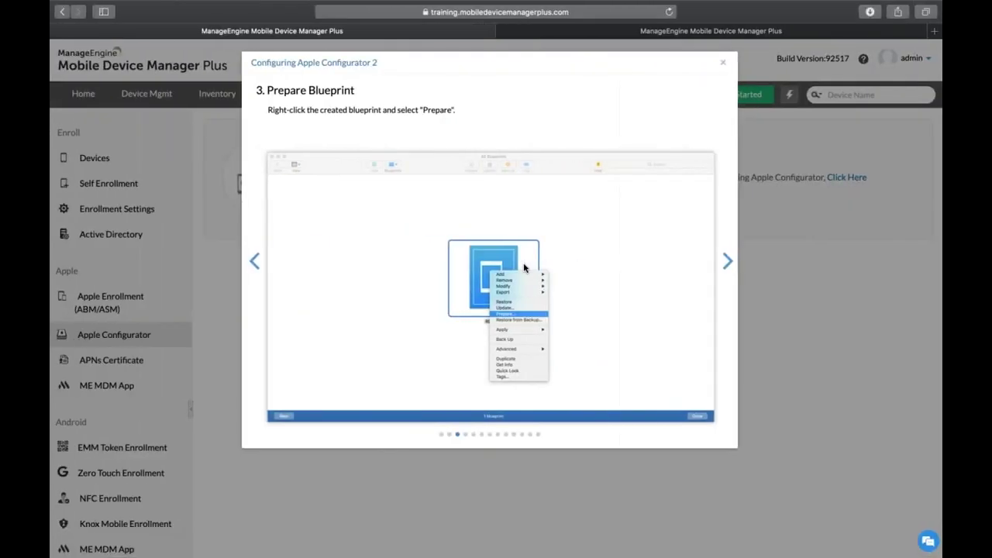
- Switch to Mobile Device Manager Plus and copy the MDM server URL from configuration step 5
click(726, 264)
click(727, 264)
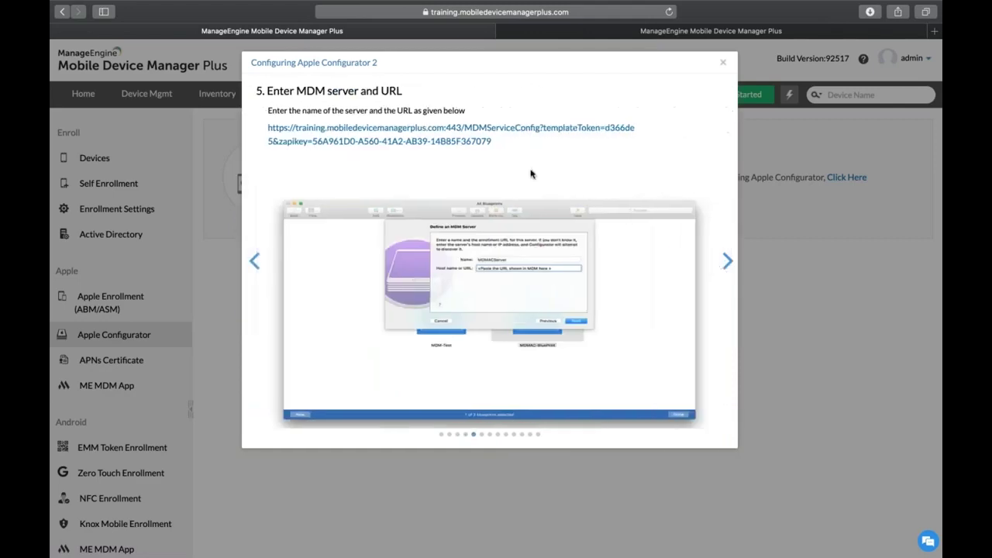
click(449, 141)
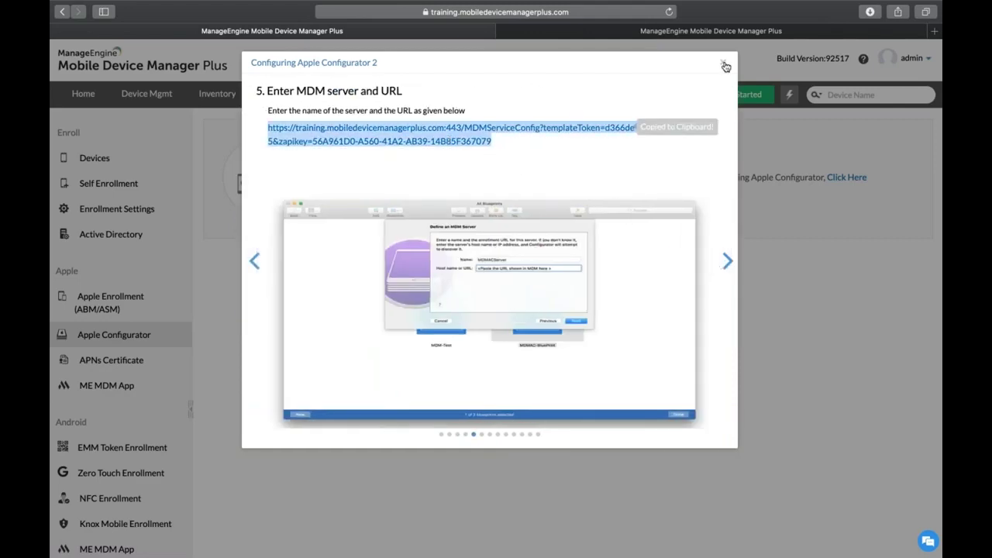
- Switch to Apple Configurator 2, replace the MDM server's host name or URL with the copied URL containing the API key, and accept the trust certificates
key(ctrl+Right)
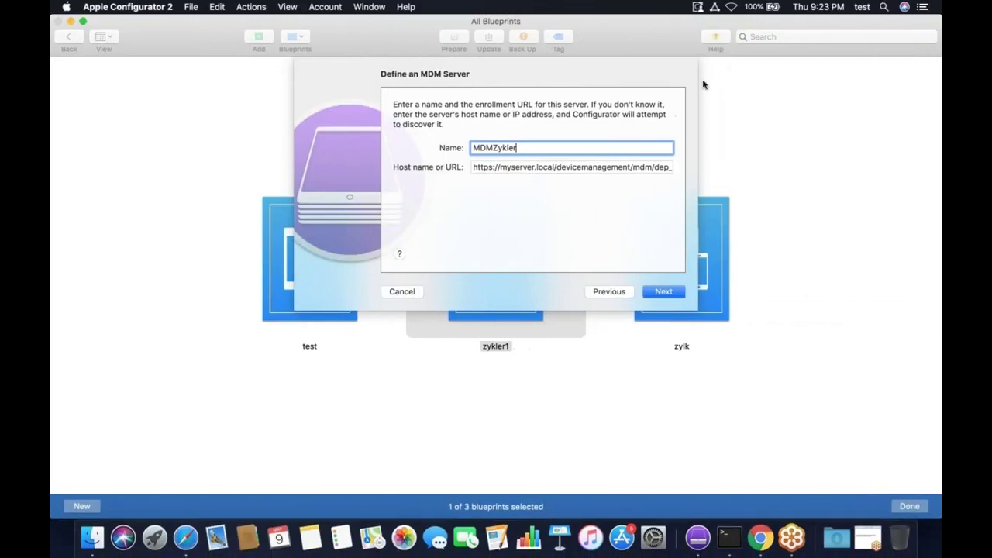
click(598, 167)
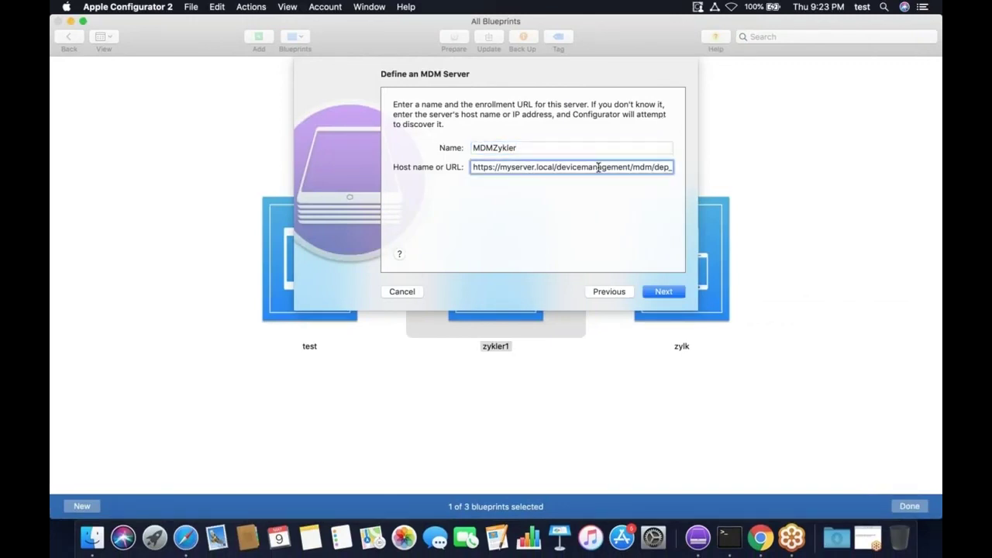
text(a)
key(super+a)
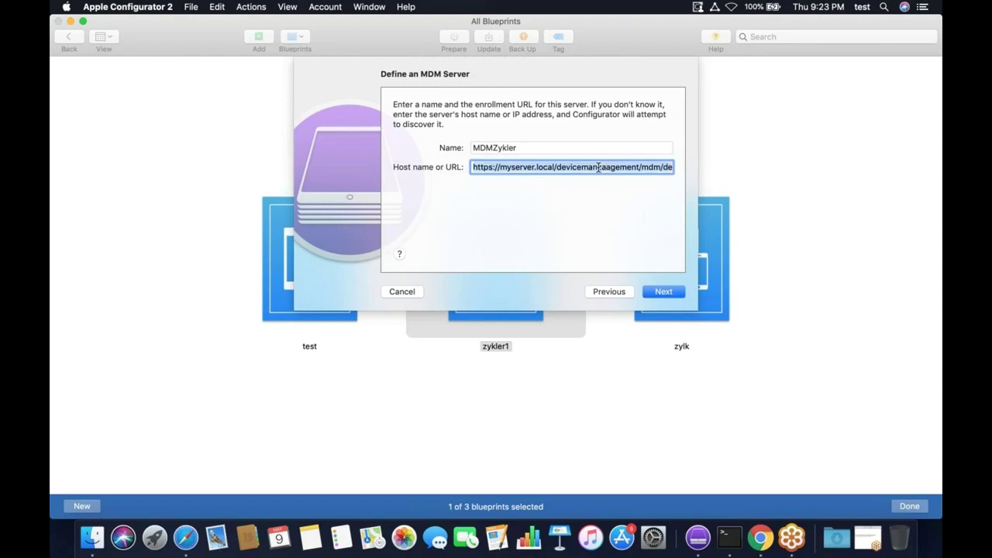
key(BackSpace)
key(super+v)
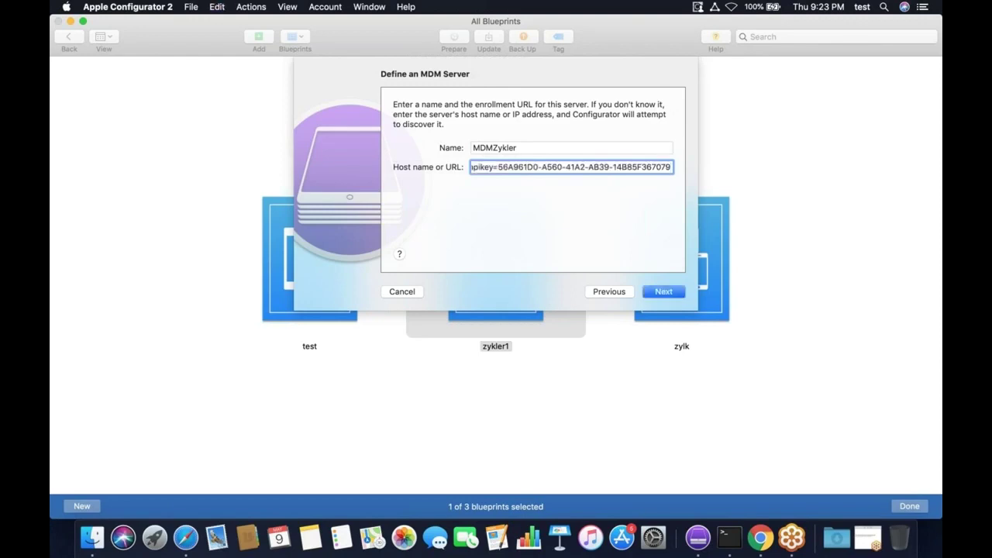
click(671, 298)
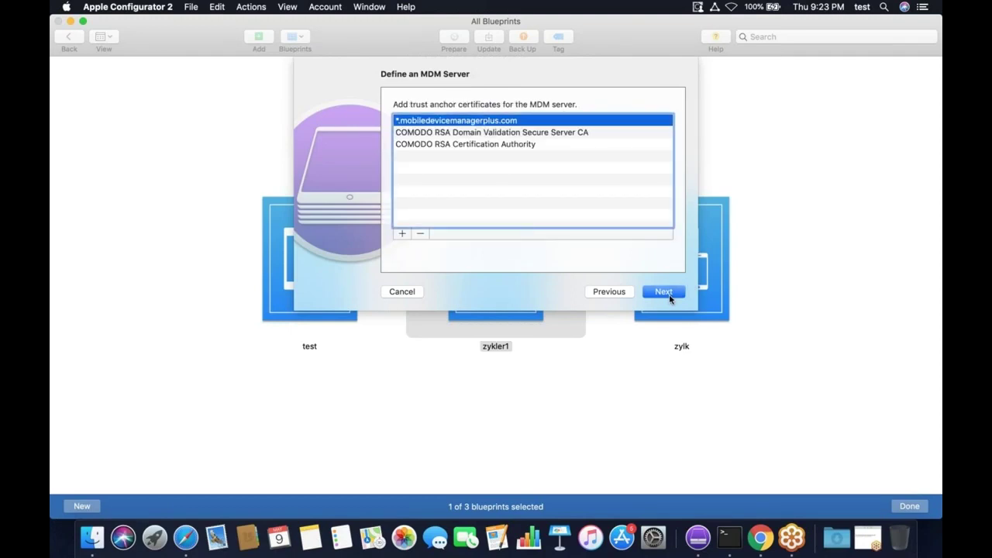
click(669, 294)
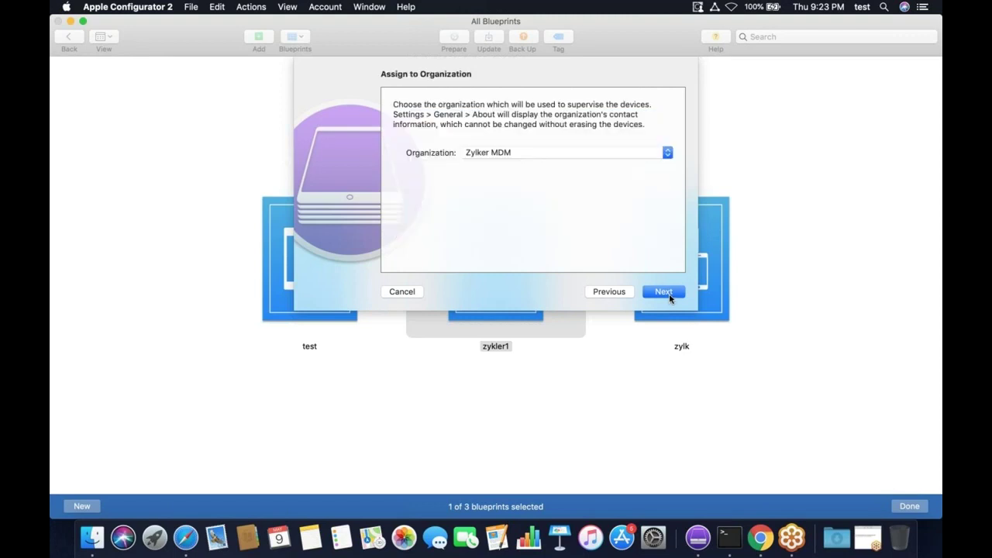
- Assign the Zylker MDM organization, then cancel the blueprint preparation at the Device Enrollment Program sign-in
click(668, 296)
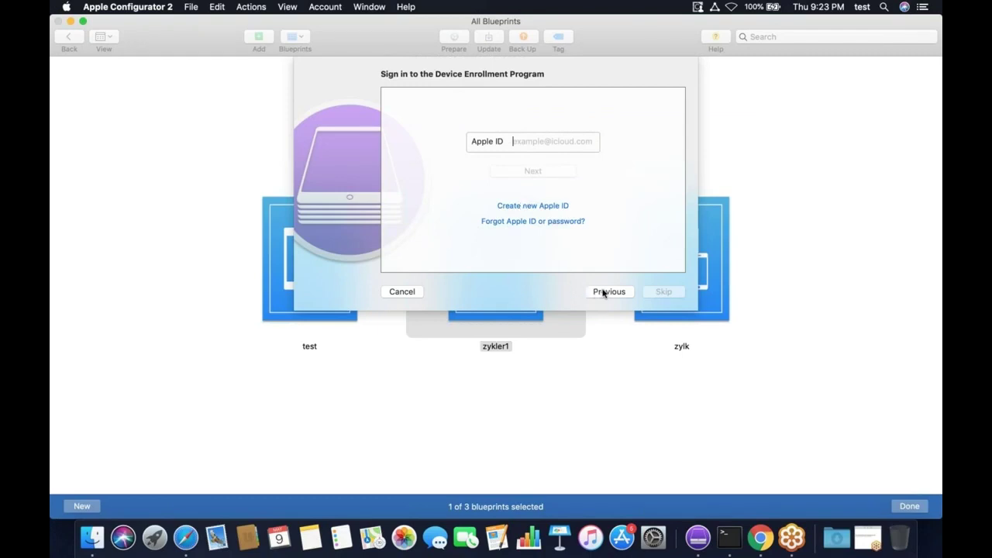
click(399, 292)
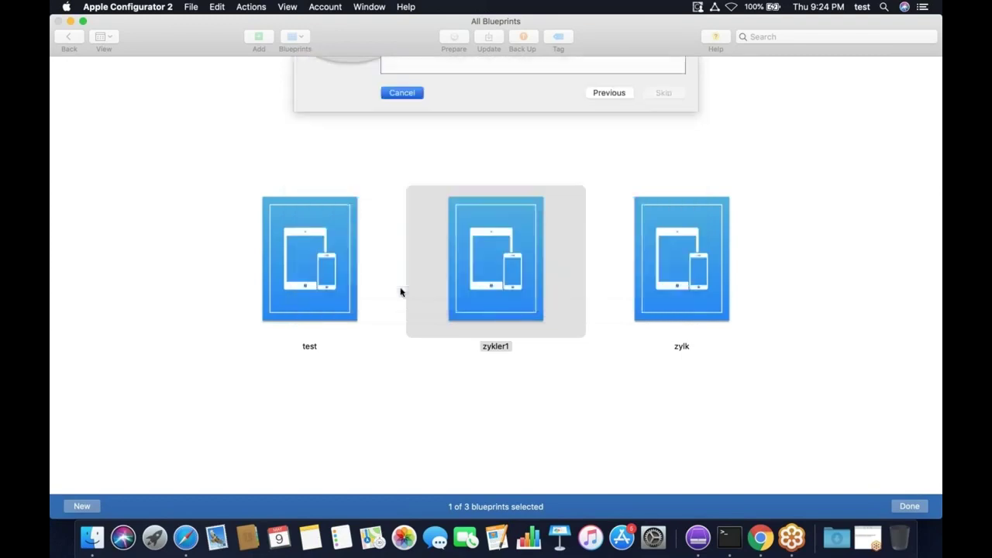
- Prepare zykler1 with supervised devices, the Zylker MDM organization and no Setup Assistant steps, without the Device Enrollment Program, and finish blueprint editing
right_click(516, 271)
click(564, 354)
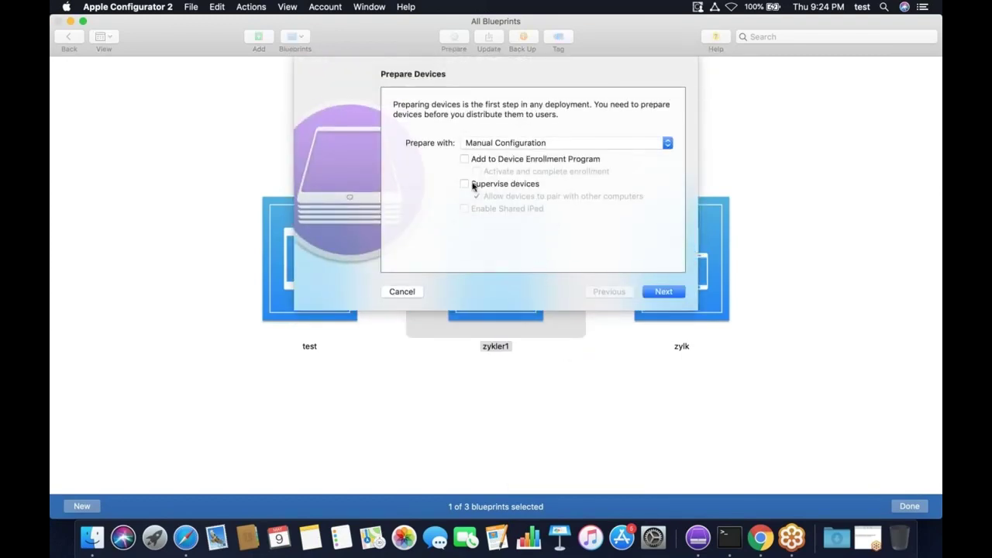
click(463, 184)
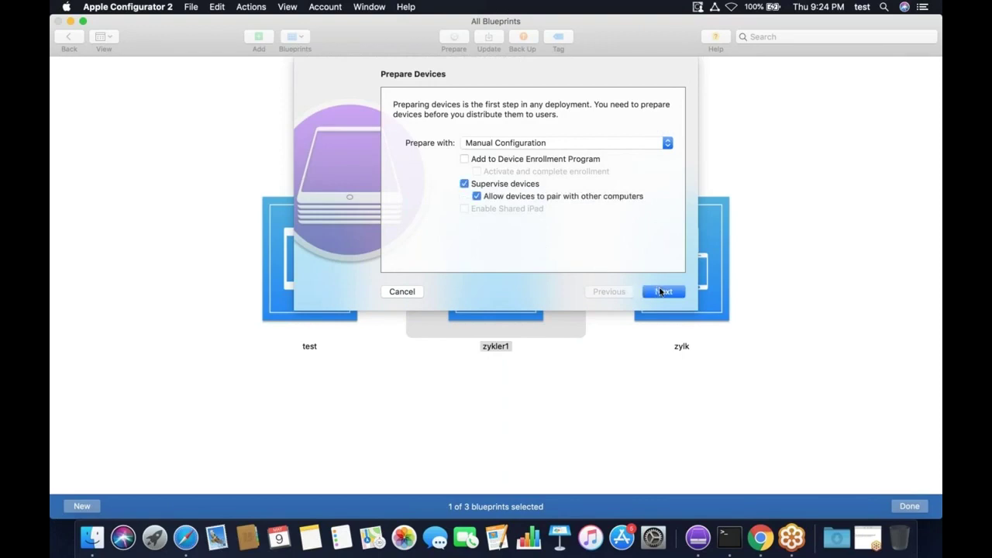
click(662, 293)
click(661, 293)
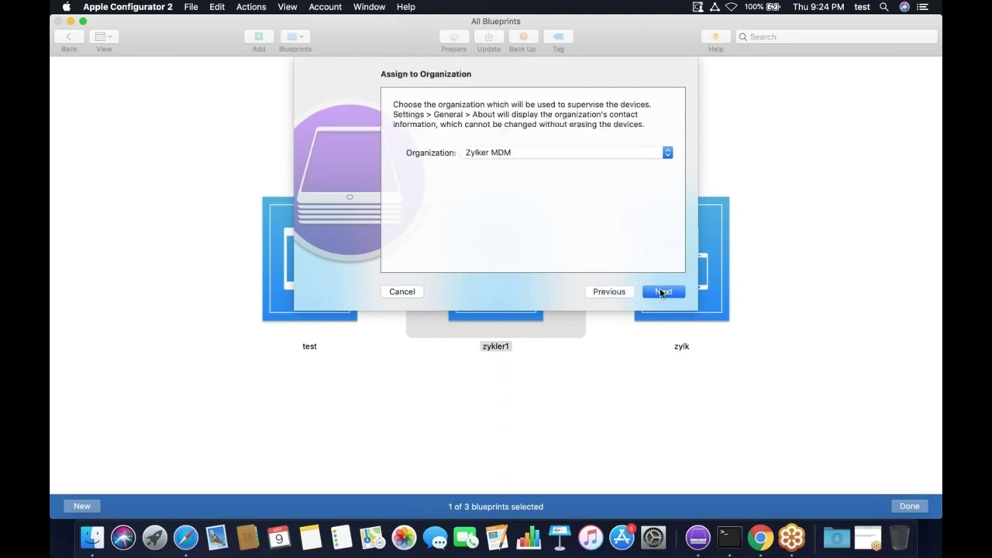
click(661, 292)
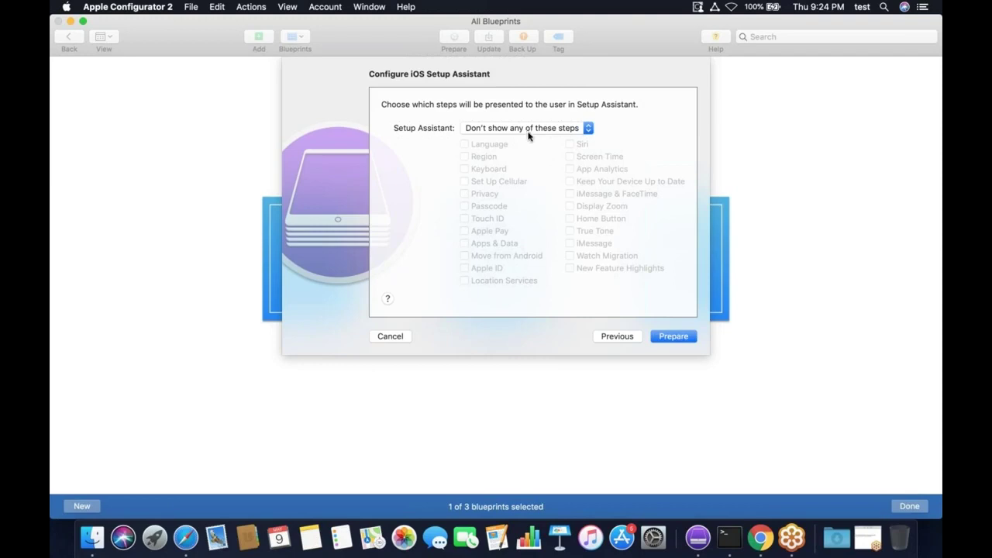
click(672, 337)
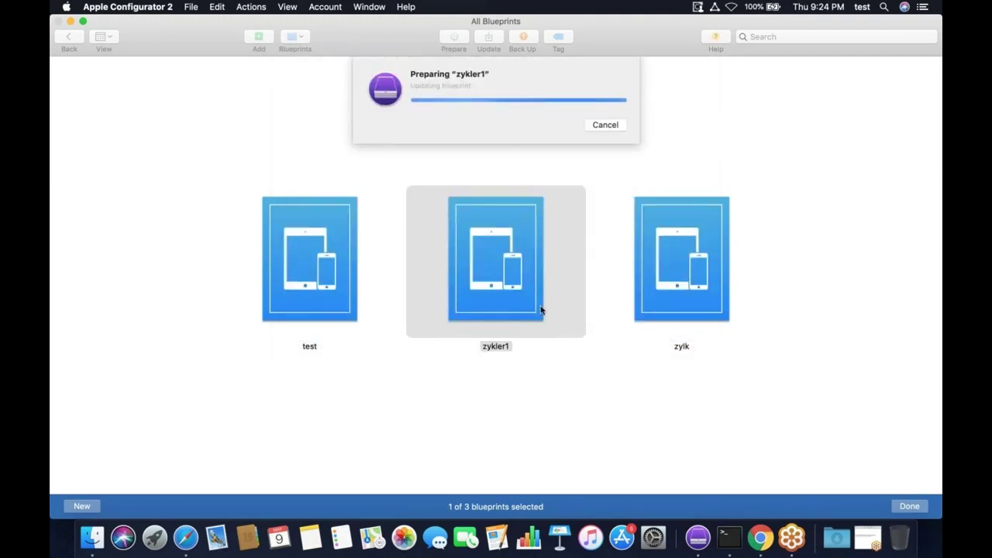
click(913, 511)
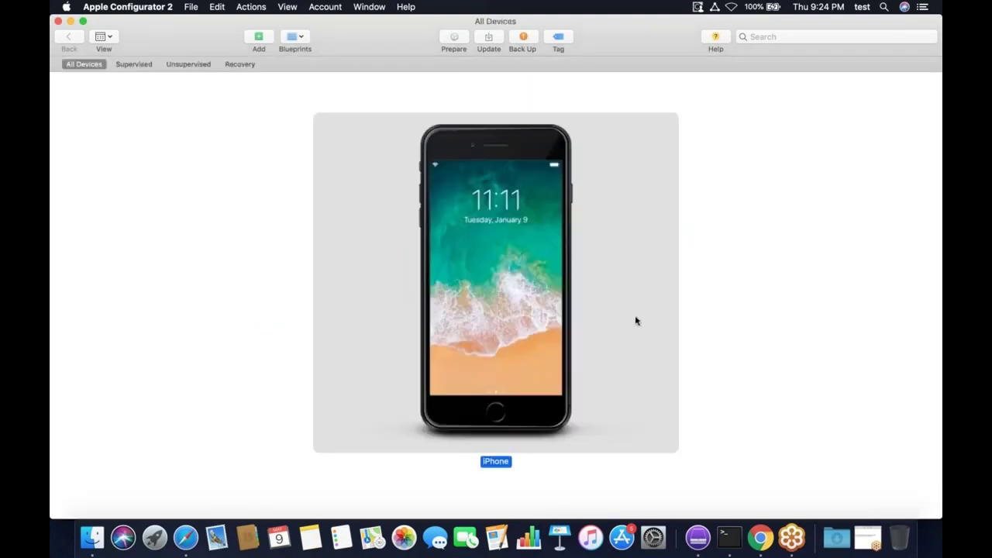
- Examine which blueprints can be applied to the connected iPhone, then dismiss the choices without applying one
right_click(496, 198)
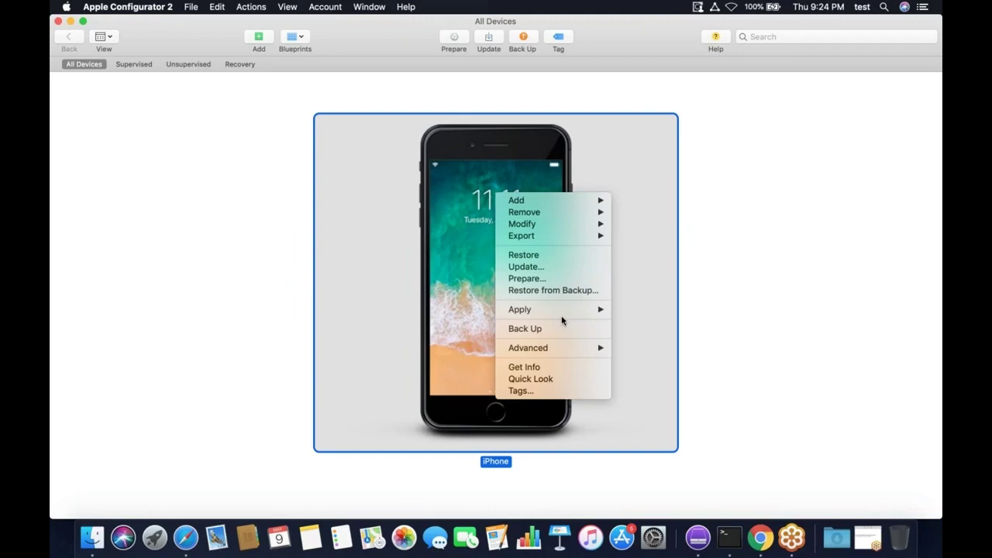
mouse_move(572, 311)
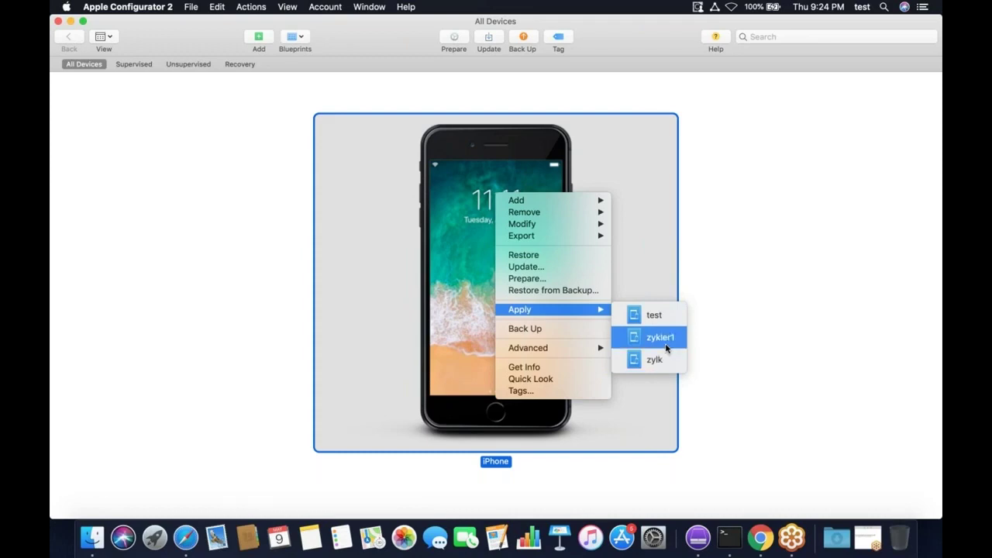
click(757, 365)
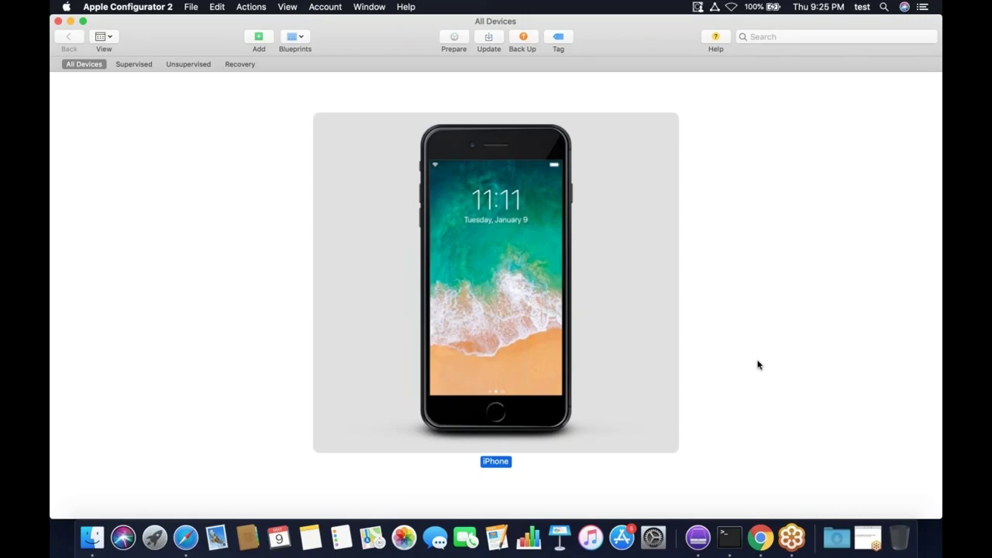
- Switch to Mobile Device Manager Plus, close the Apple Configurator 2 configuration steps and return to the managed devices list
key(ctrl+Left)
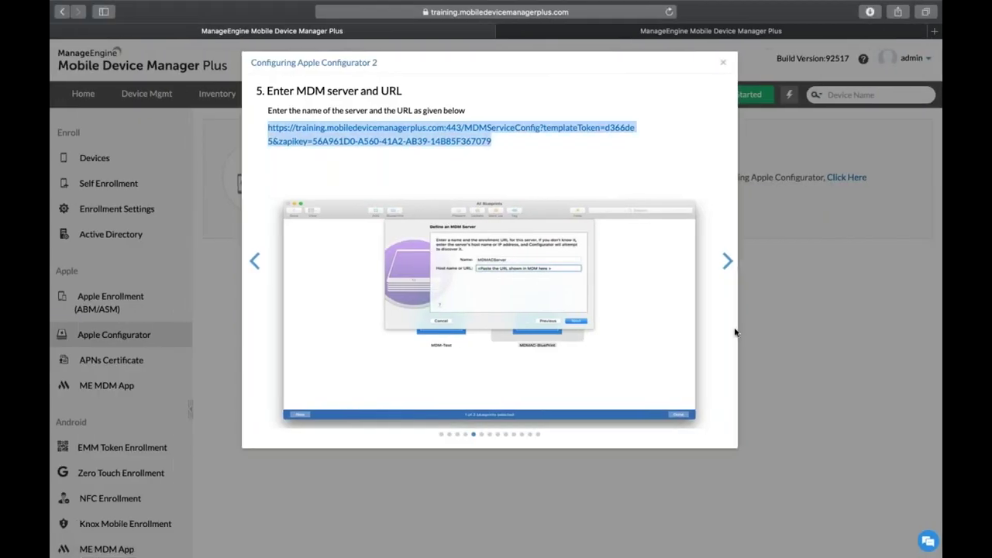
click(725, 66)
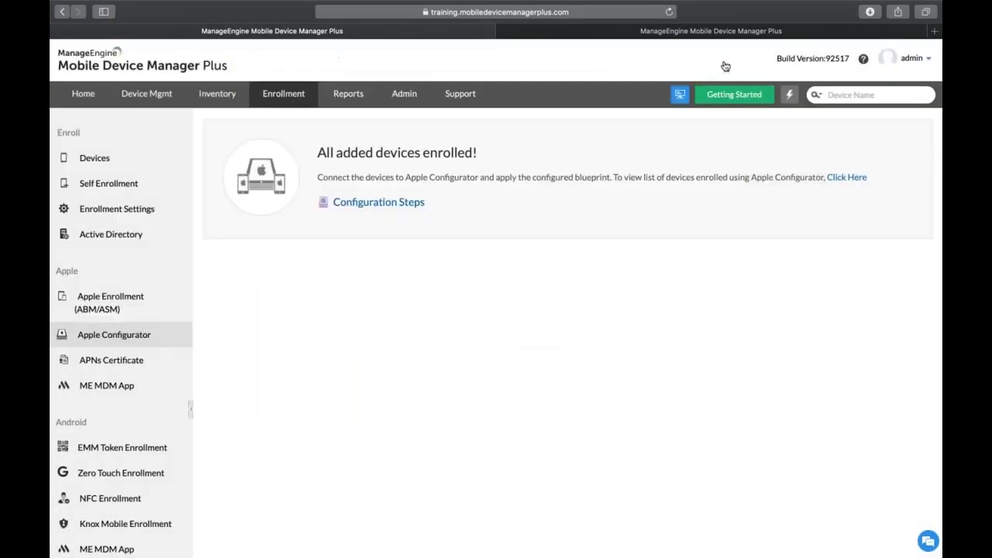
scroll(639, 342, left, 5)
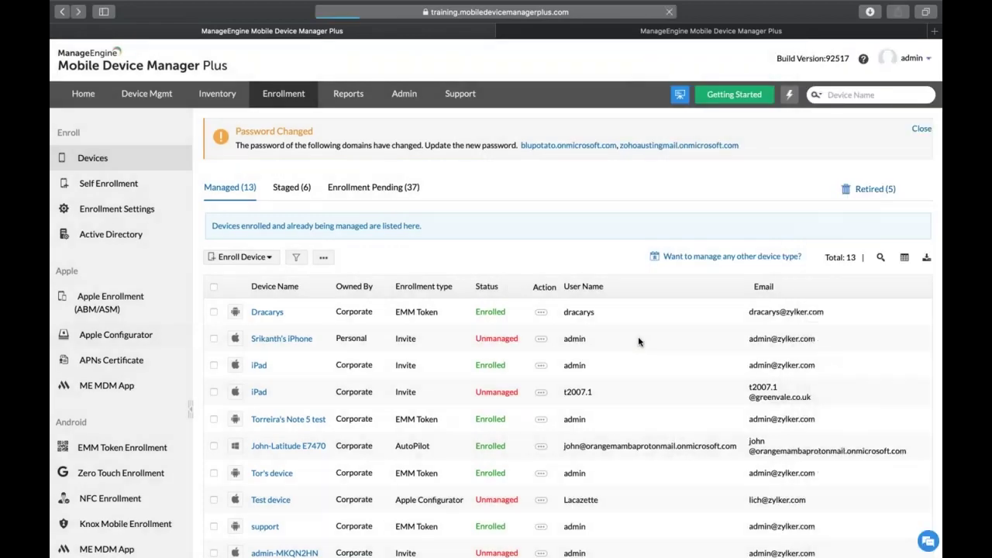
key(ctrl+Left)
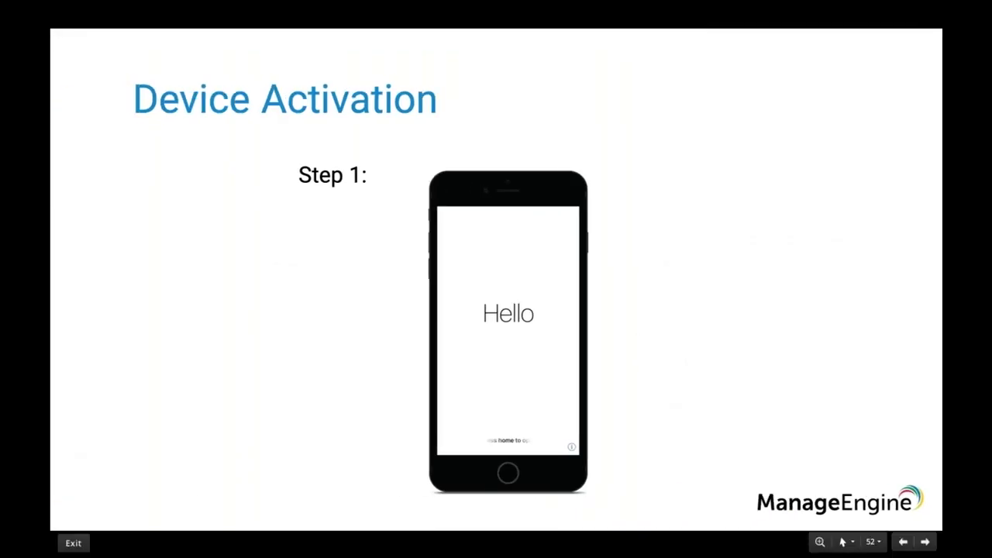
key(Right)
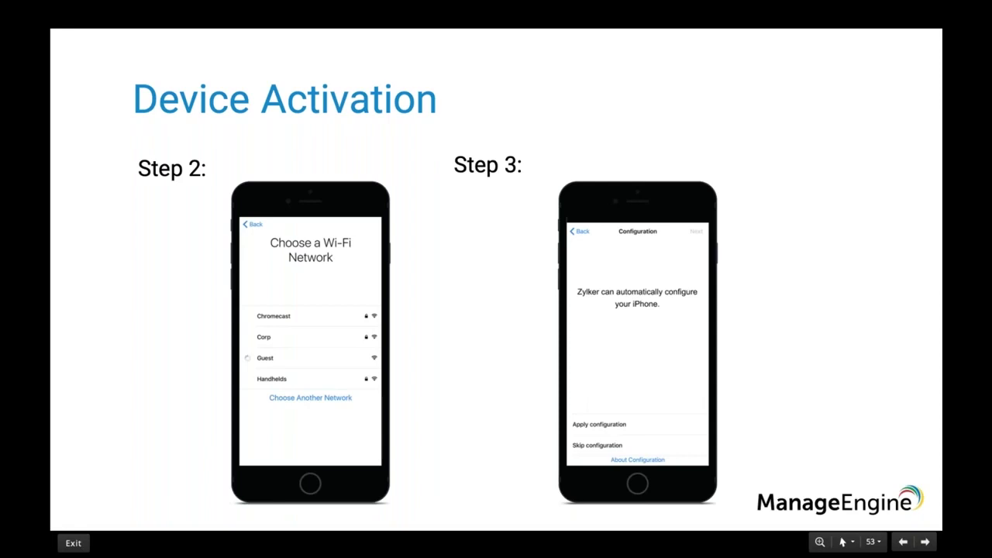
key(Right)
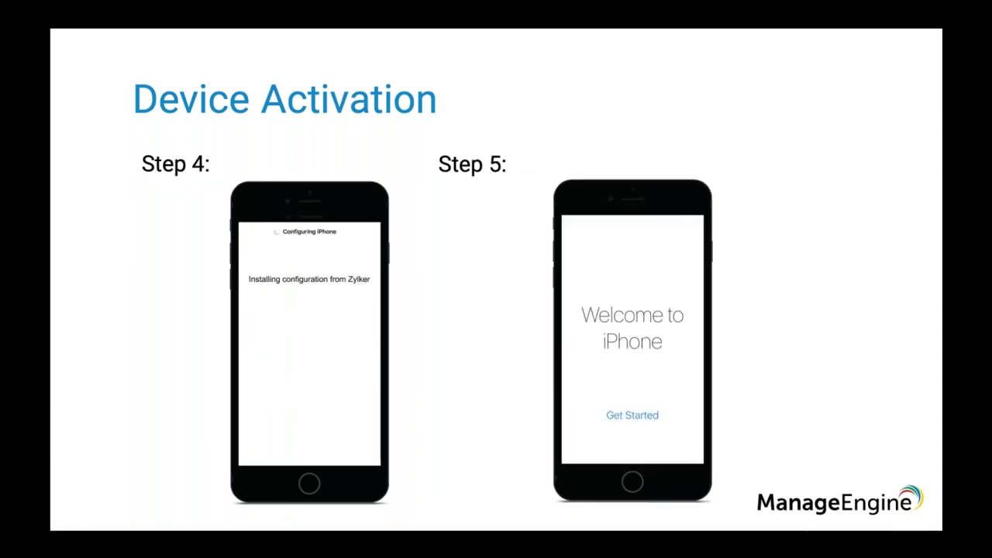
key(Right)
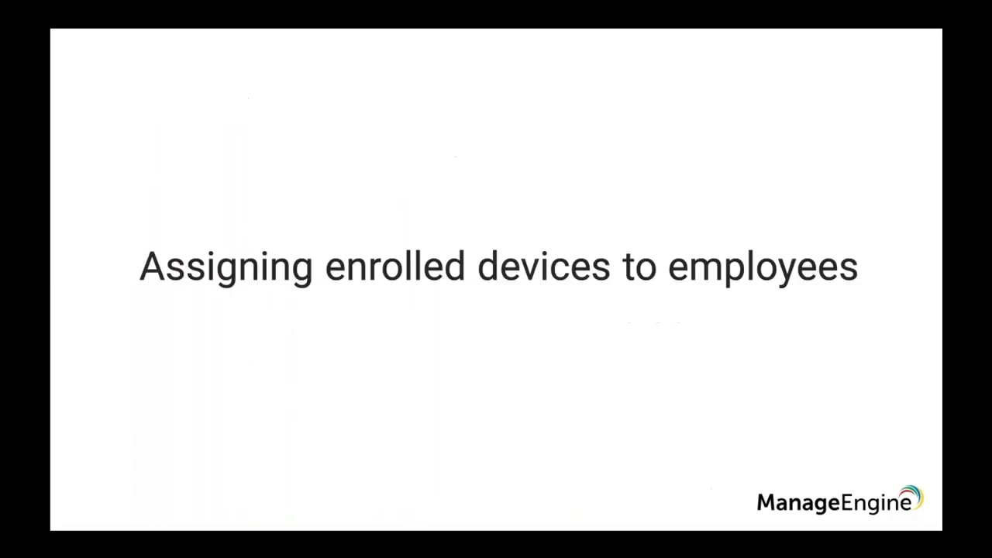
key(Left)
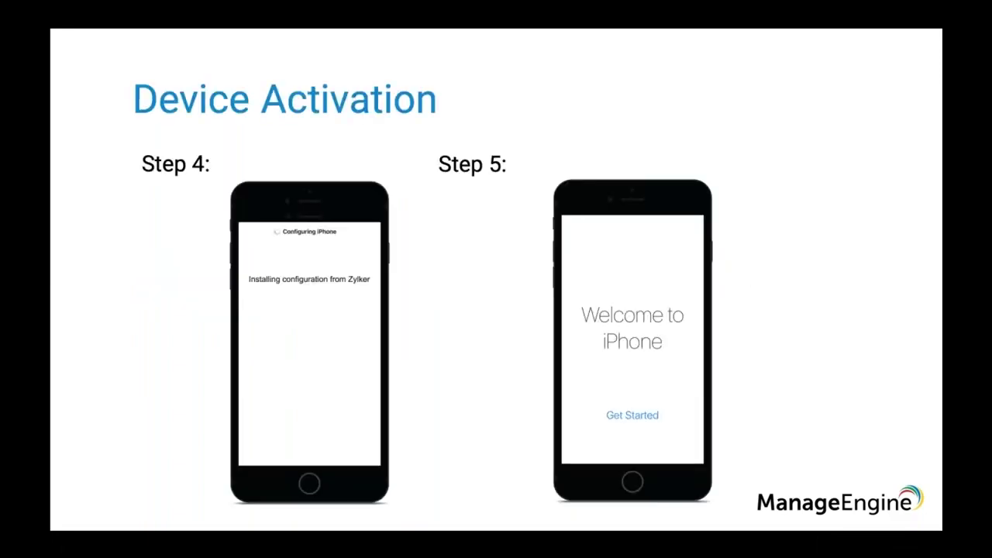
key(Right)
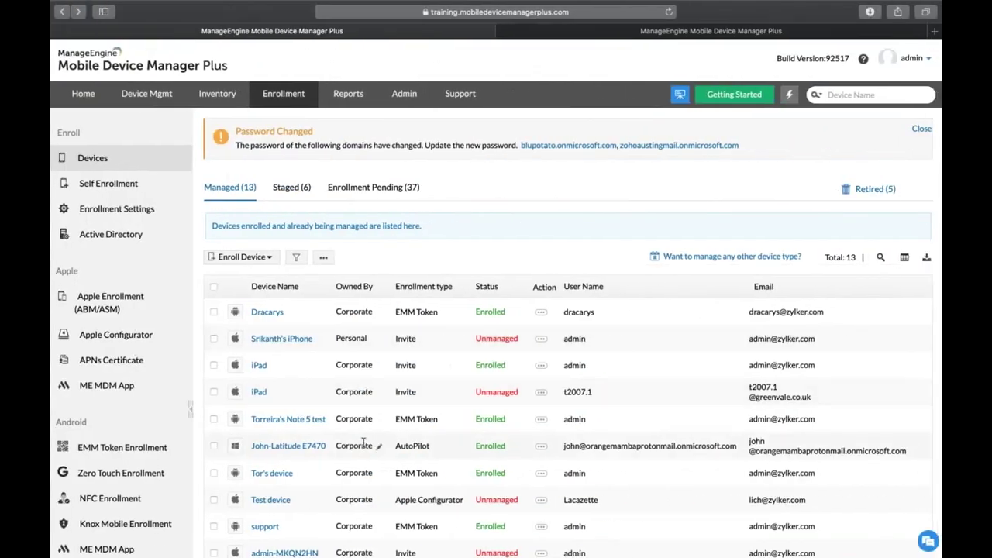
- Under EMM Token Enrollment, start assigning a zohocorp.com domain user to the unassigned SM-G935F, then close the form without assigning
click(124, 451)
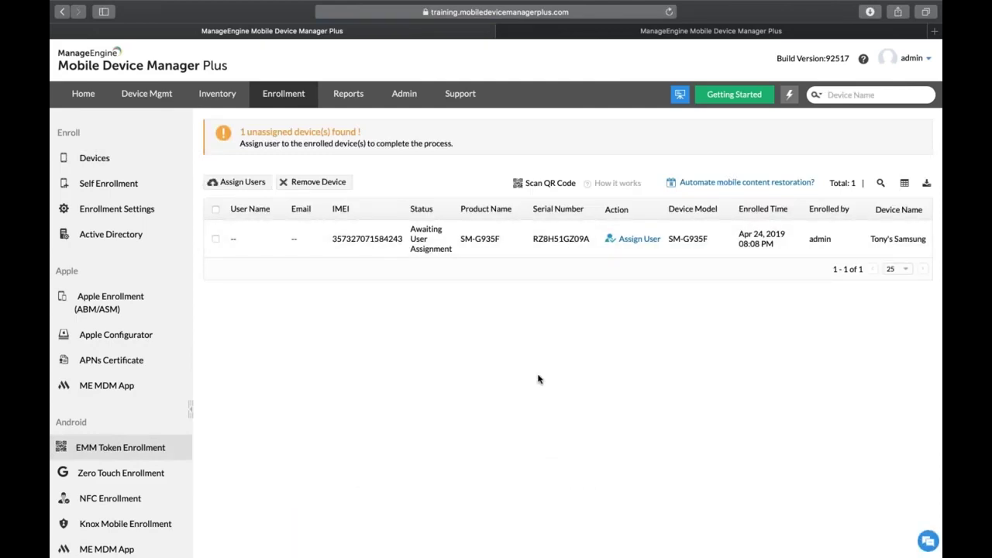
click(632, 240)
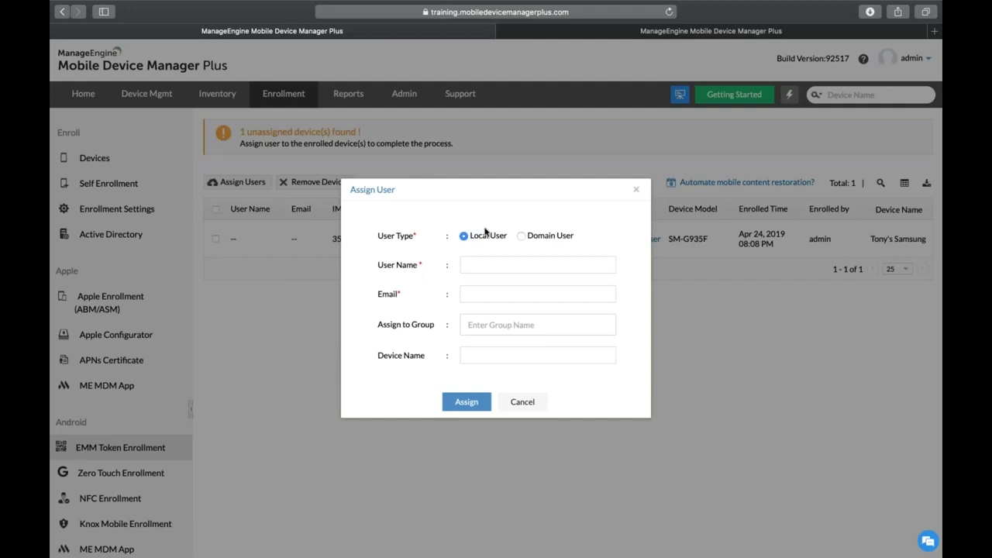
click(520, 238)
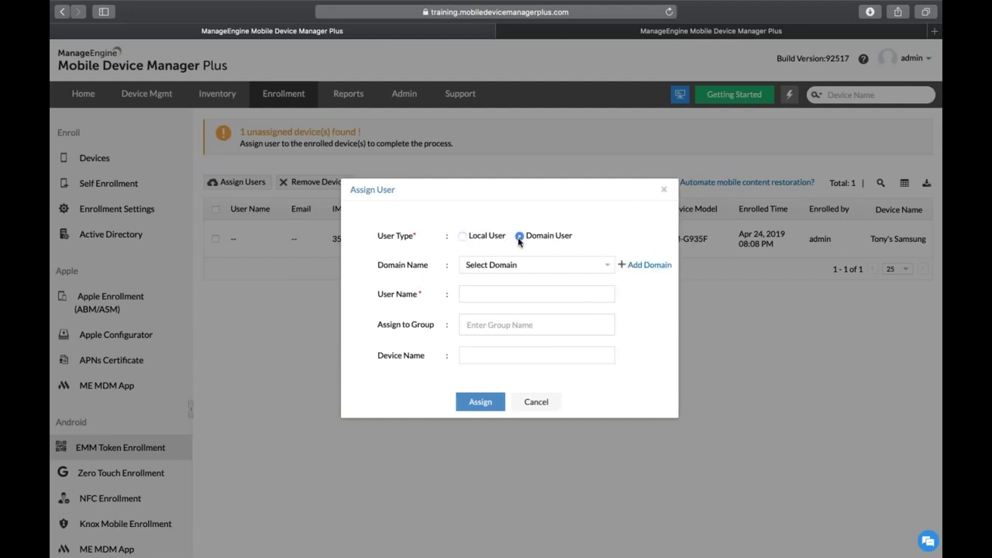
click(527, 263)
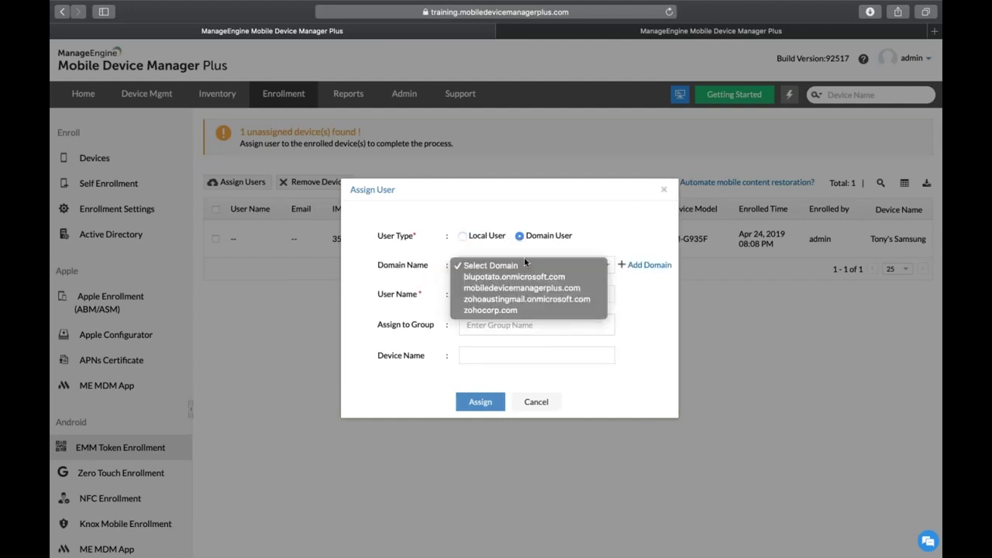
click(511, 311)
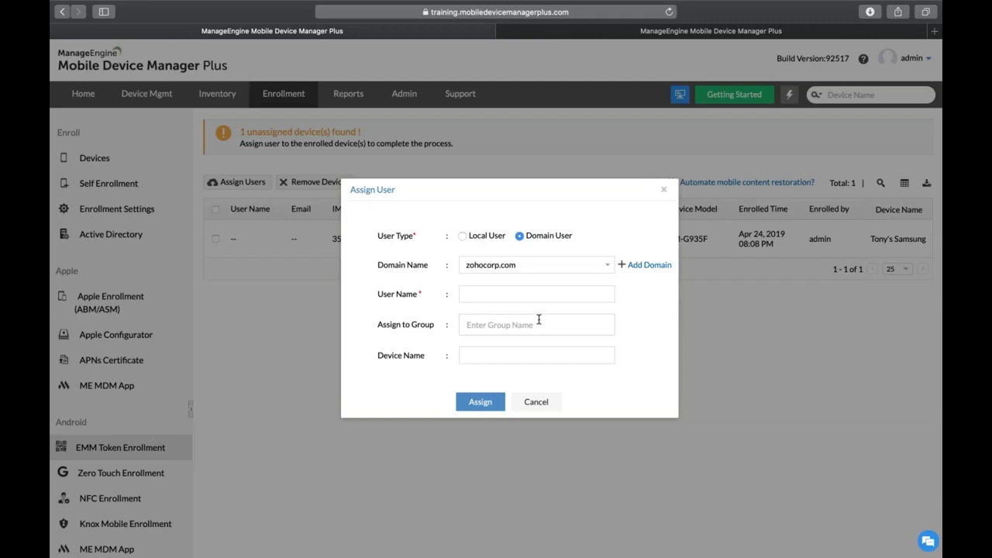
click(662, 192)
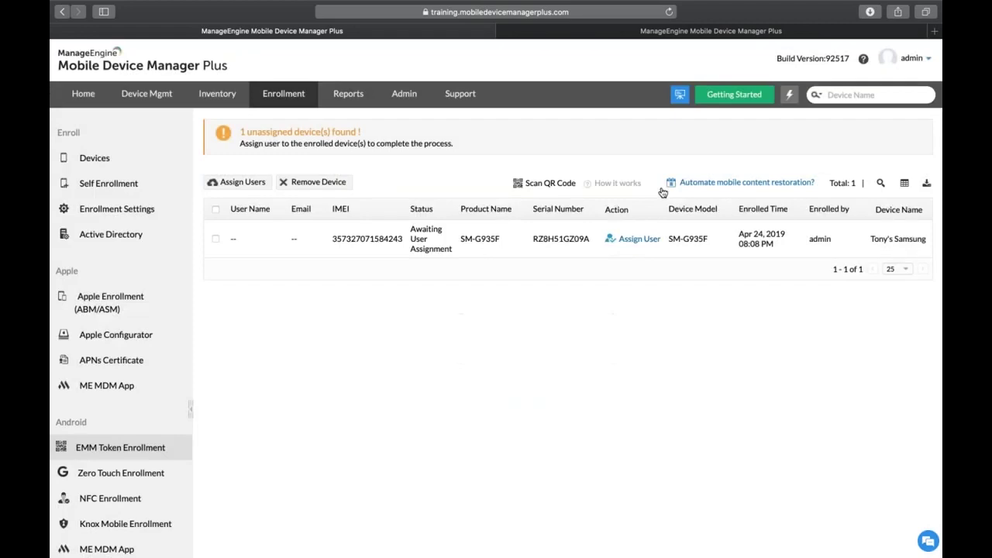
key(ctrl+Left)
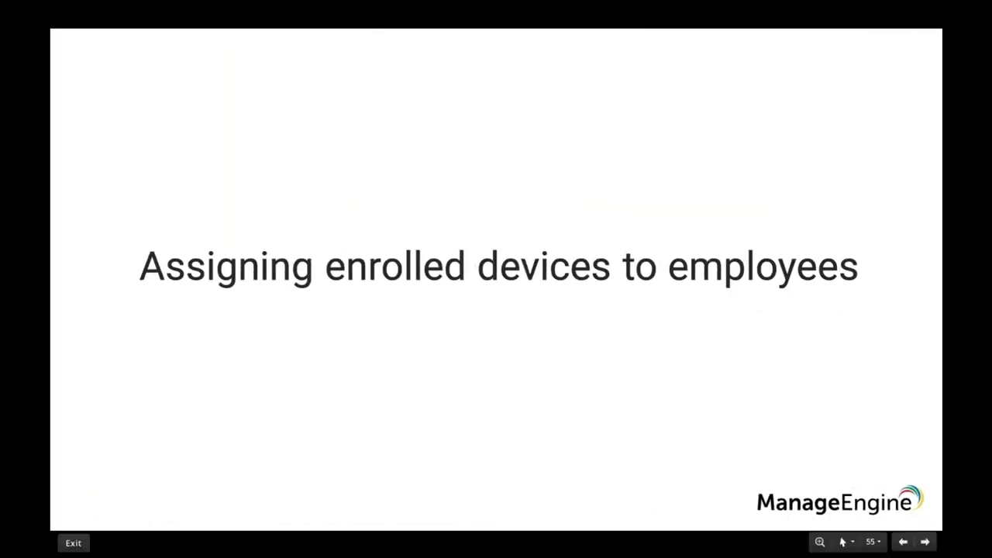
key(Right)
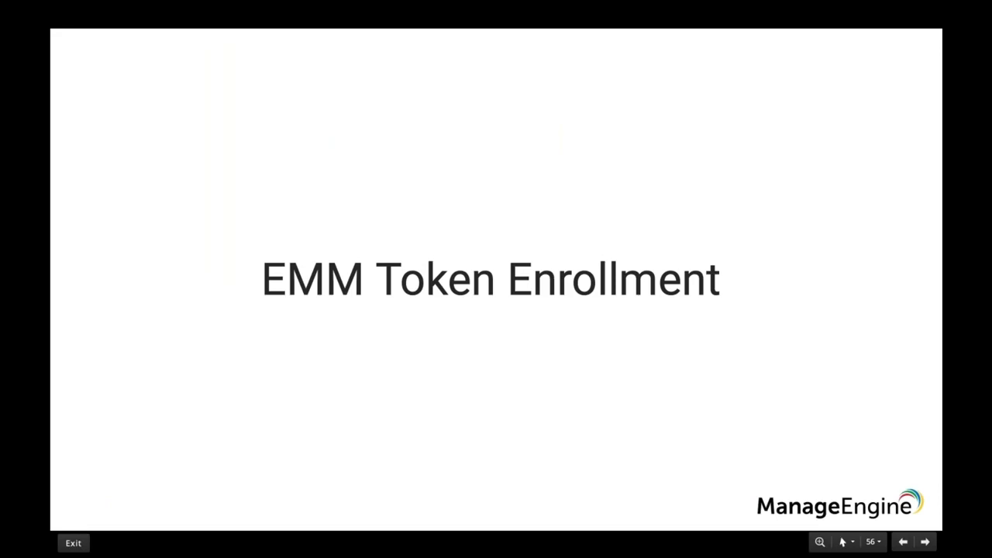
key(Right)
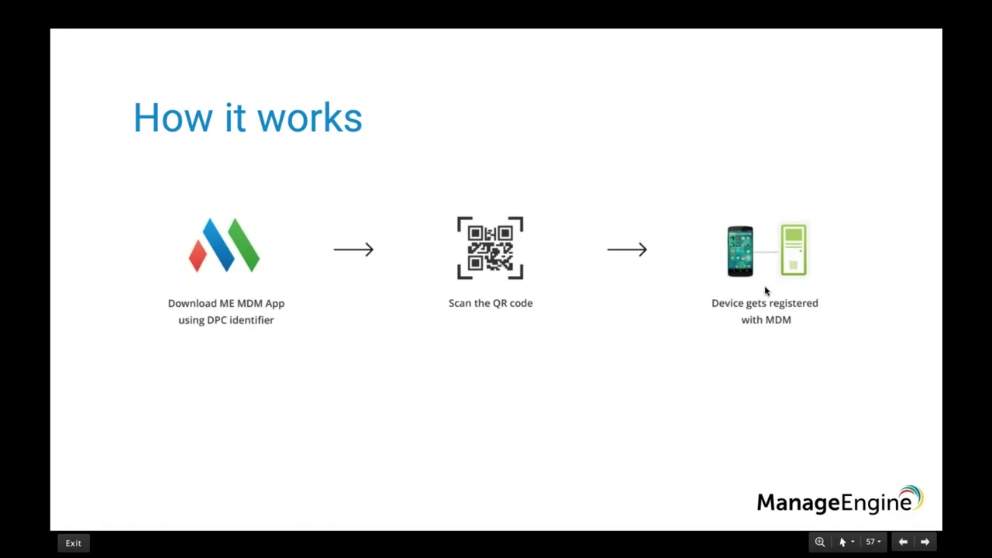
key(Right)
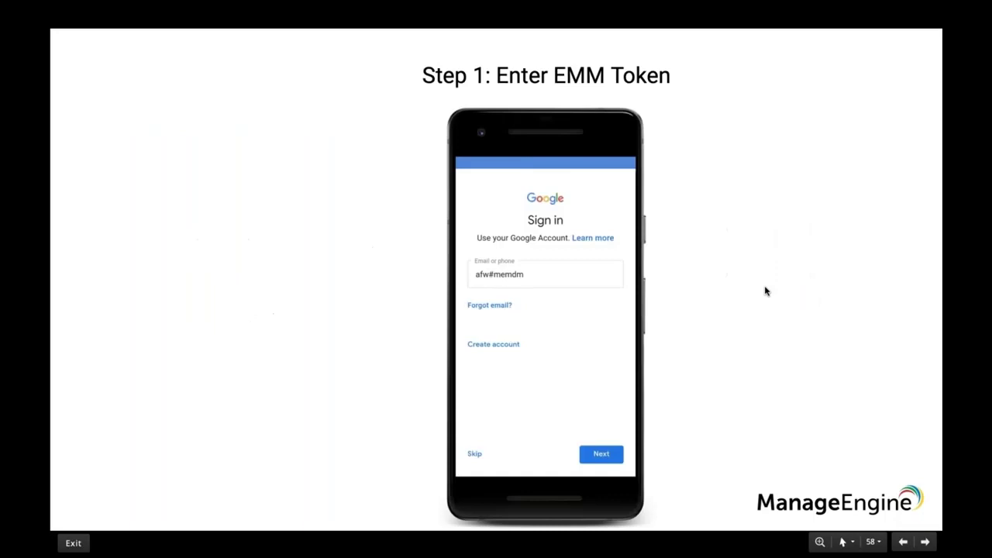
key(Right)
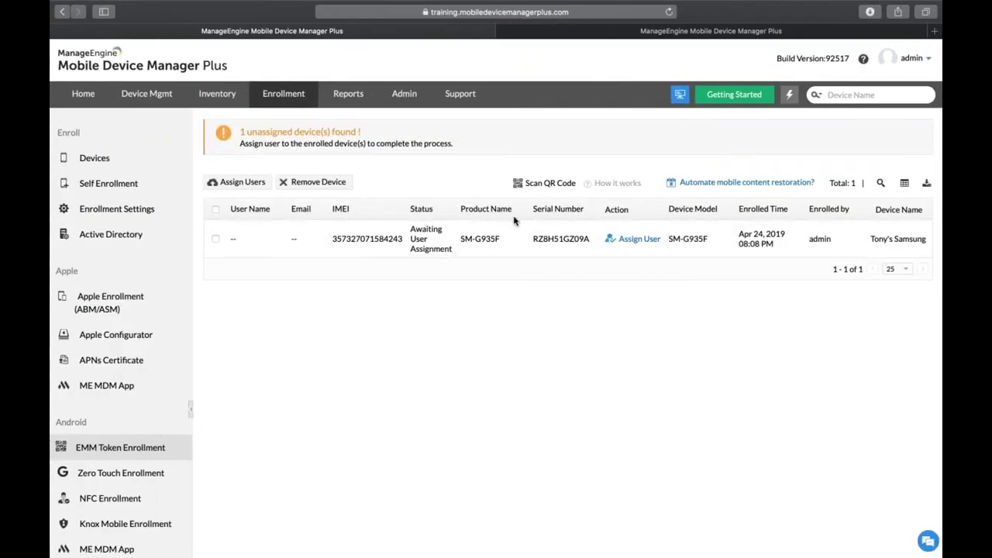
- Review the EMM token enrollment steps with QR code and the CSV-based bulk user assignment, closing each without making changes
click(538, 186)
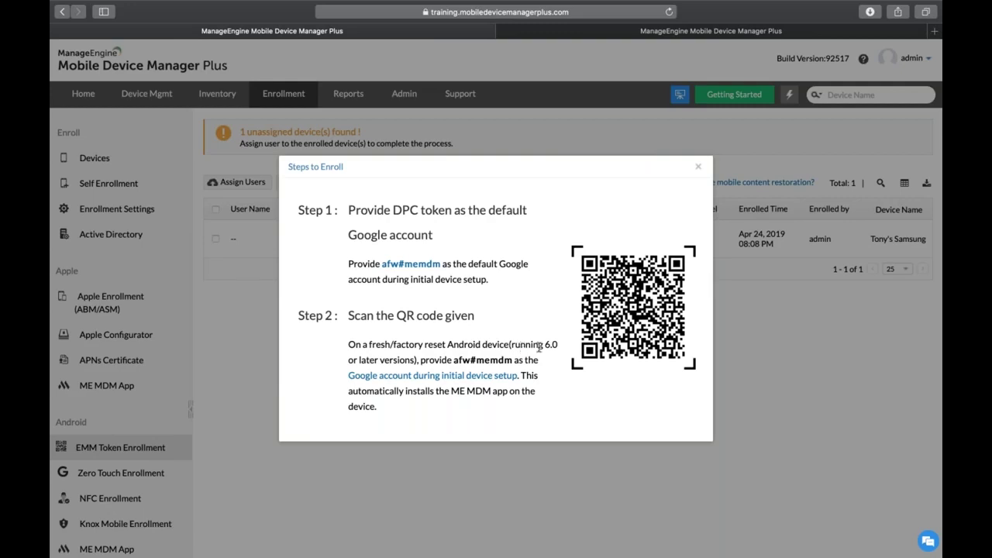
click(698, 169)
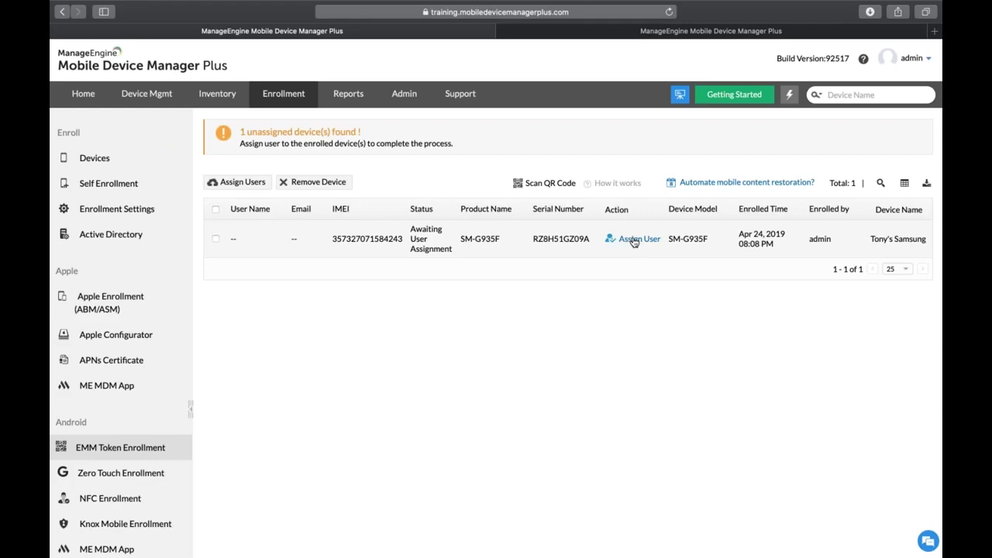
click(243, 182)
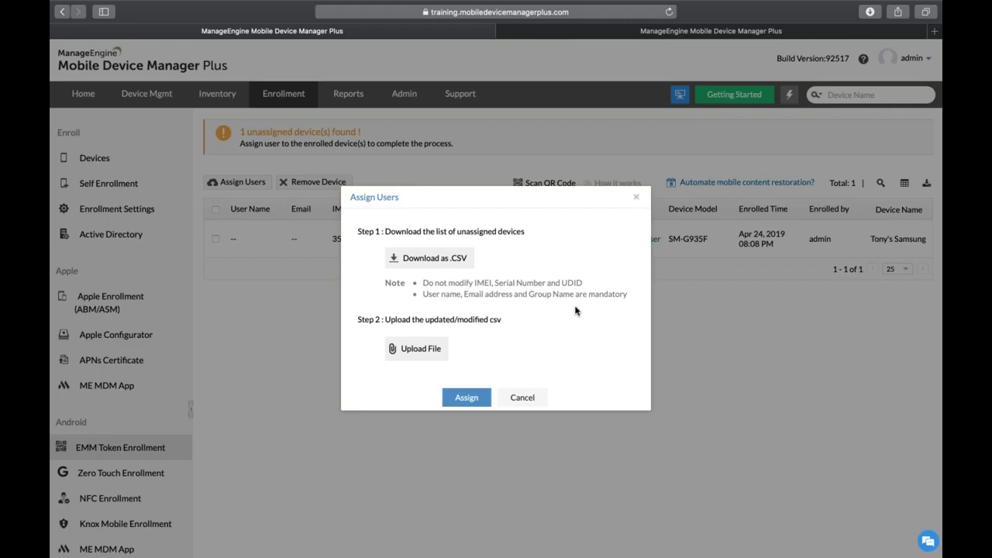
click(635, 199)
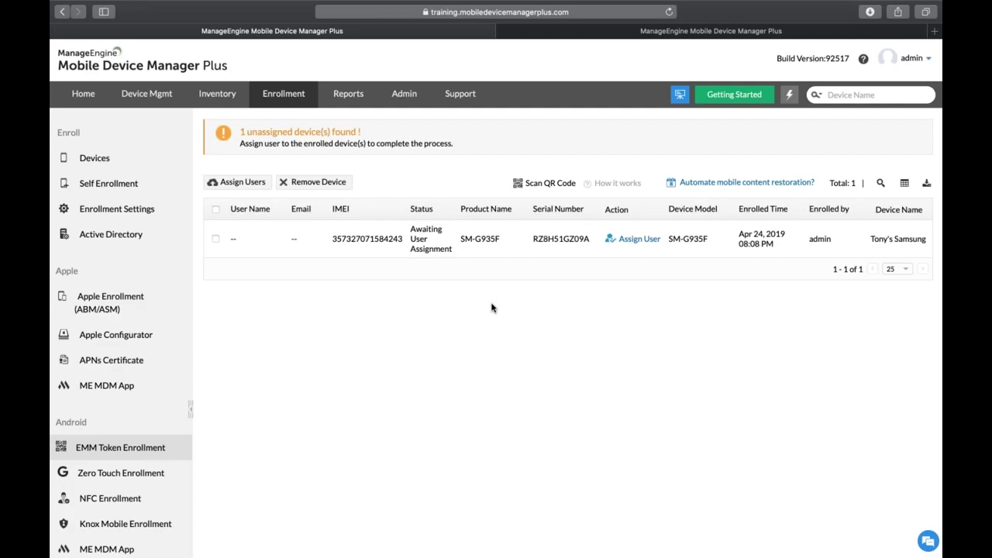
key(ctrl+Left)
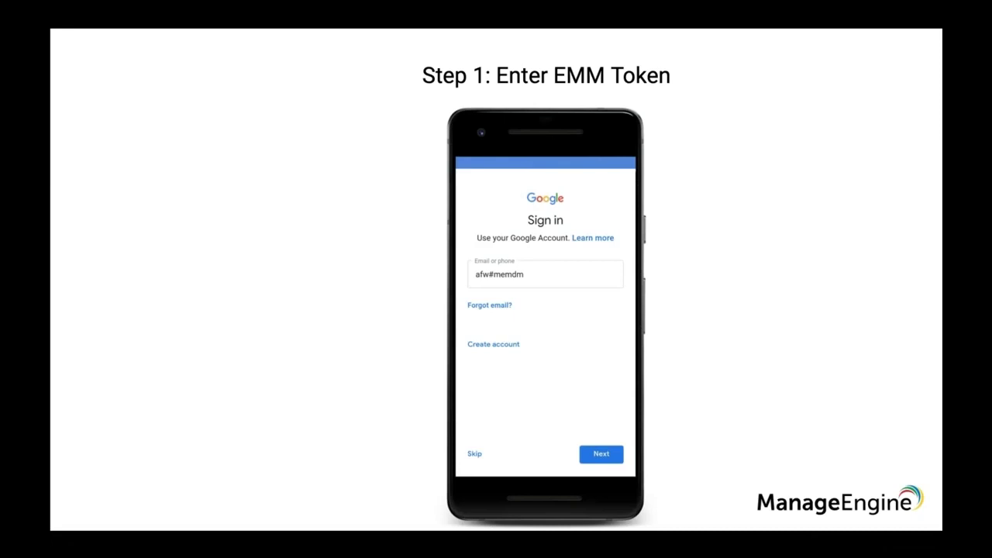
key(Right)
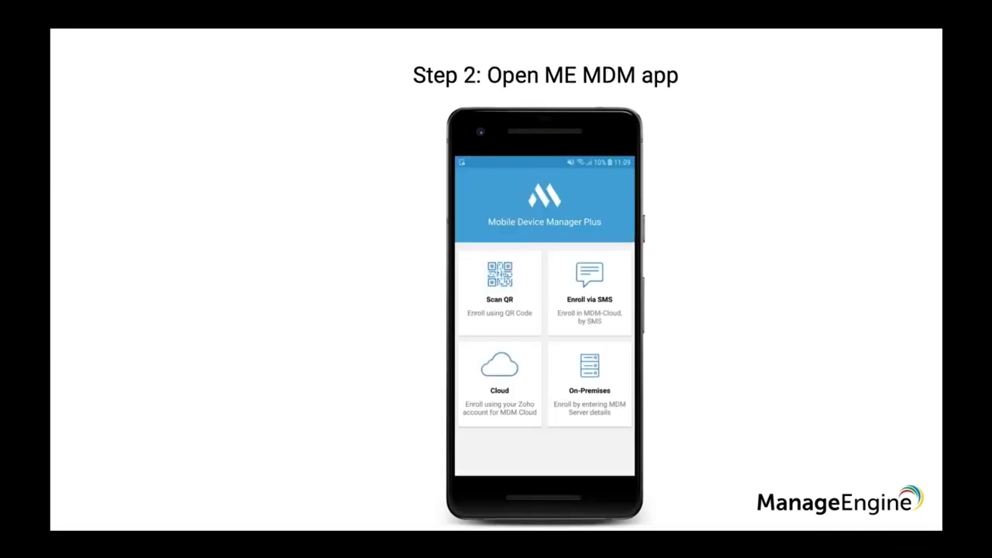
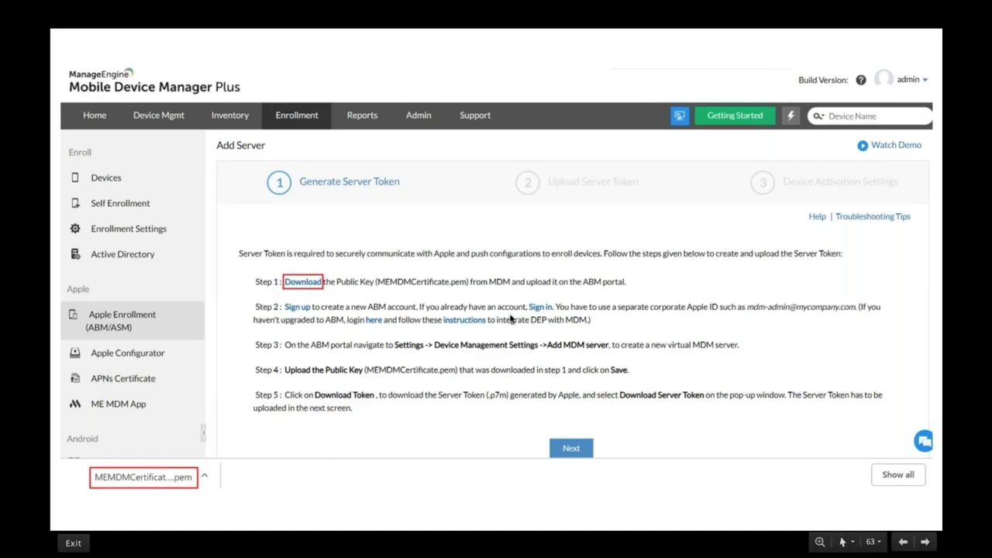
key(Right)
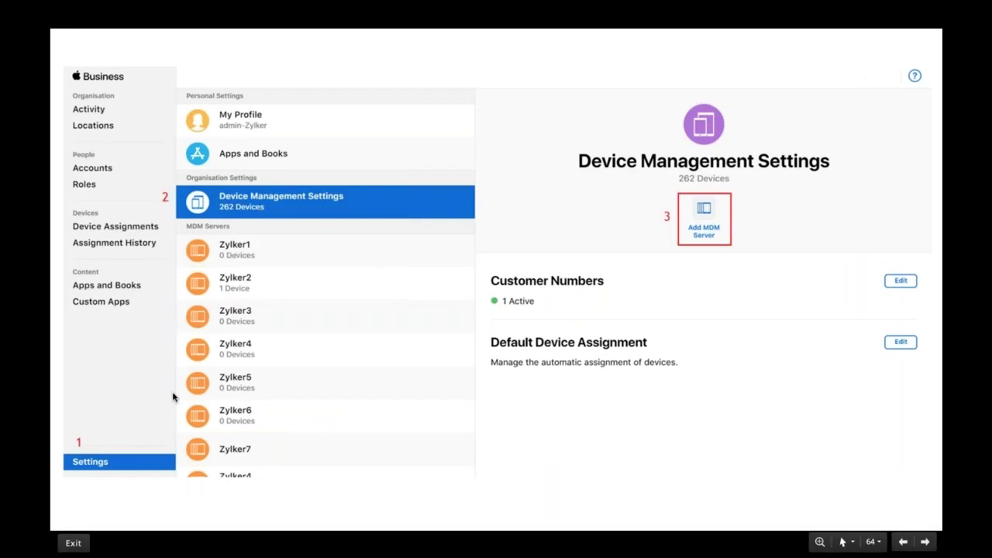
key(Right)
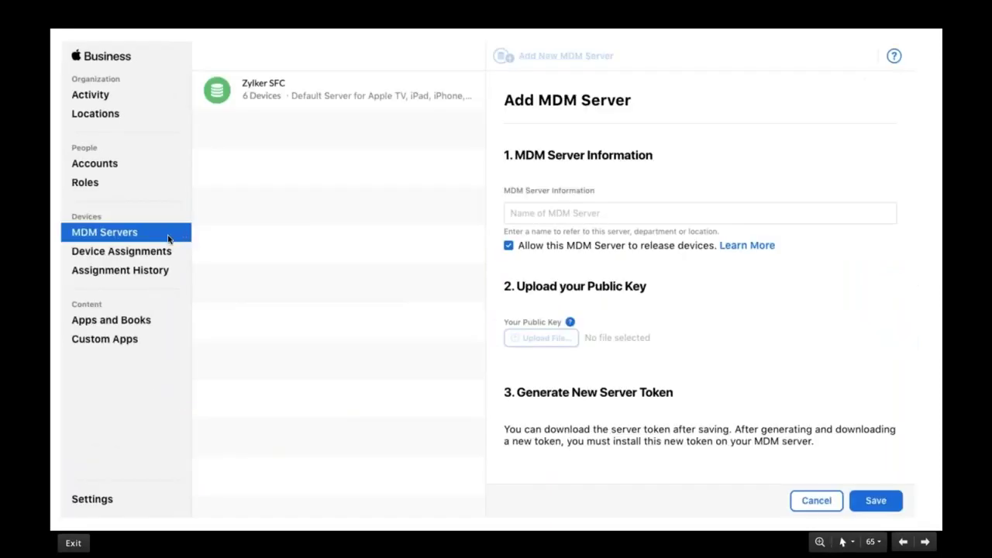
key(Left)
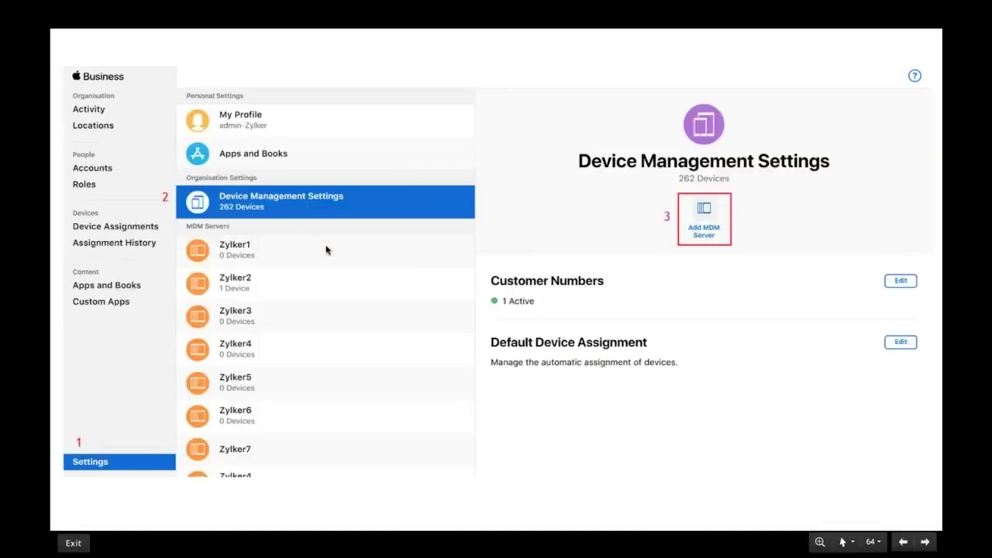
click(702, 213)
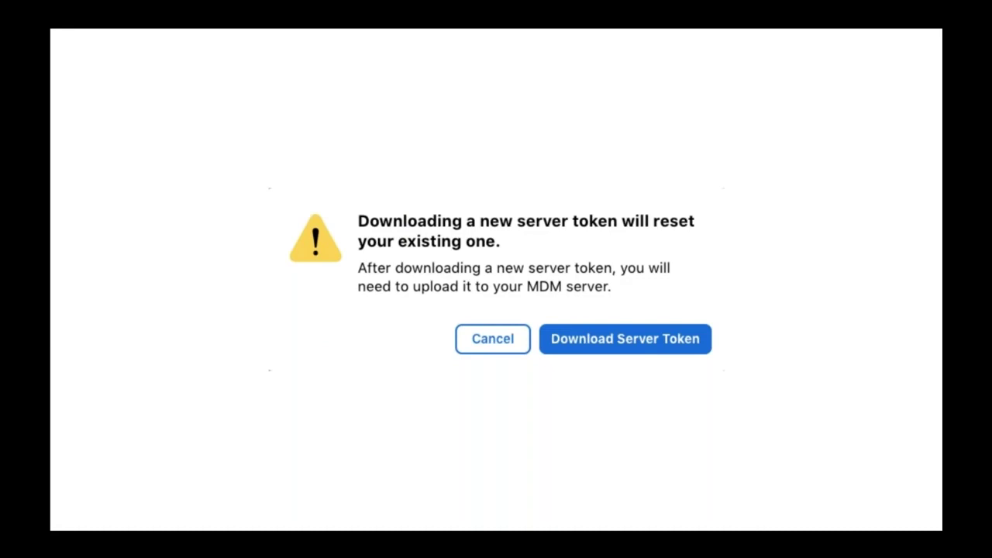
click(703, 340)
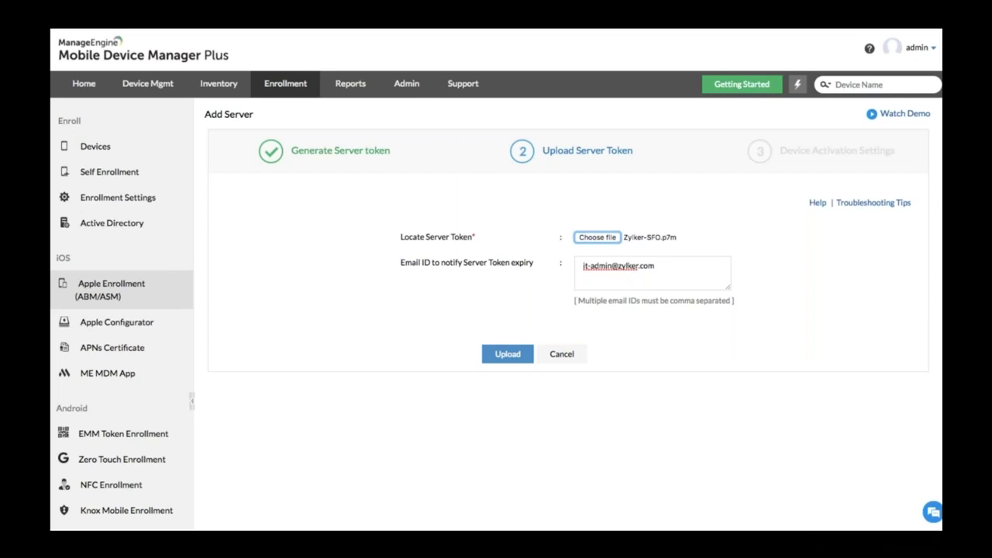
click(487, 355)
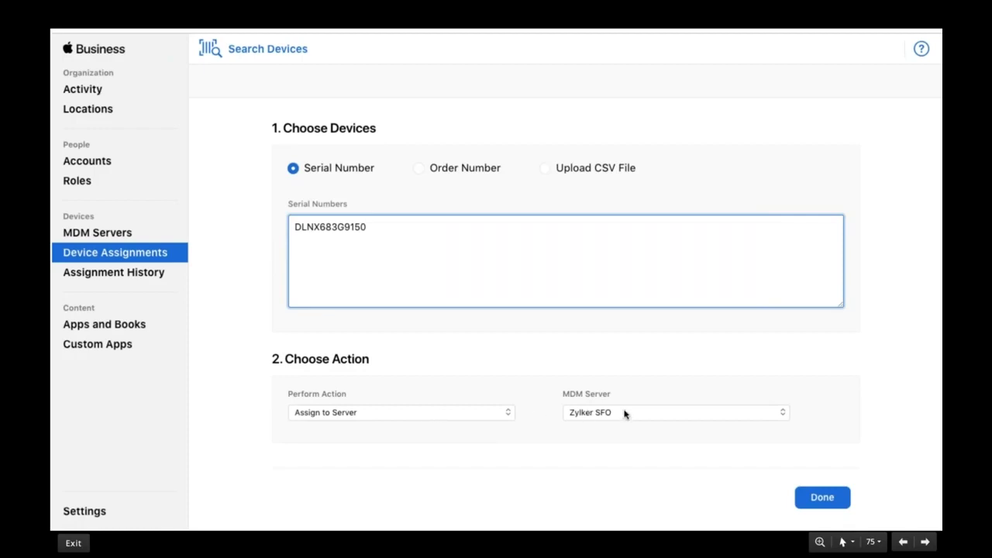
key(Right)
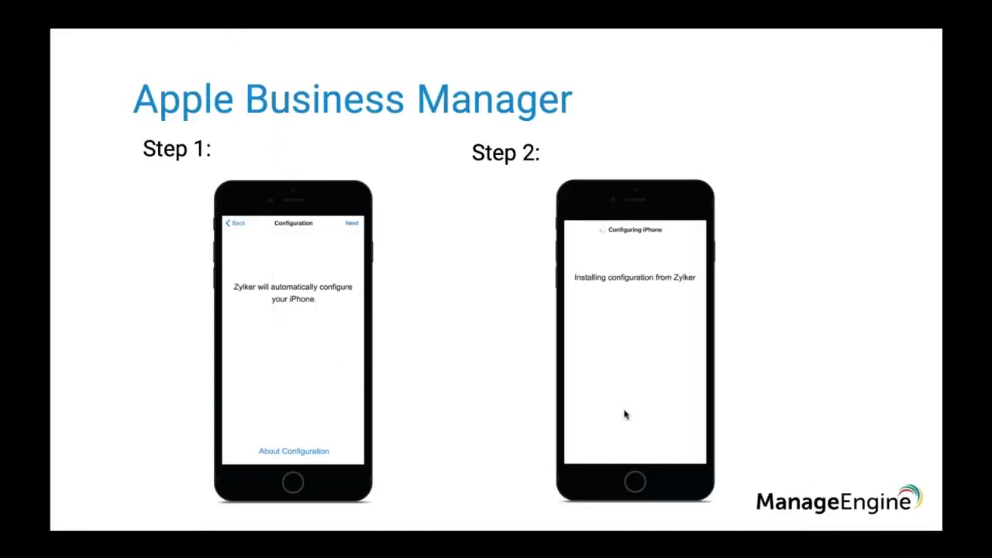
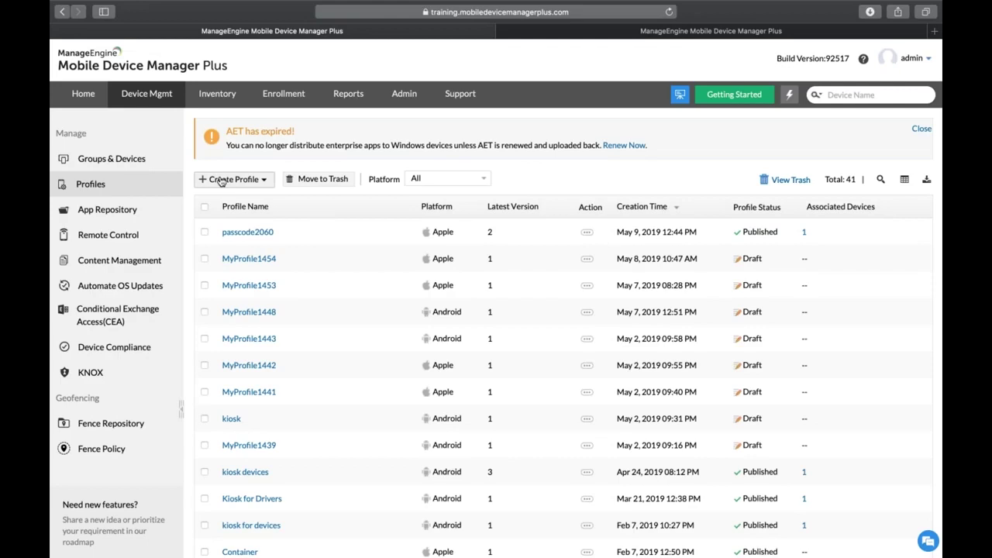
- Create an Apple profile named passcode10101 and continue to its policy definition
click(226, 199)
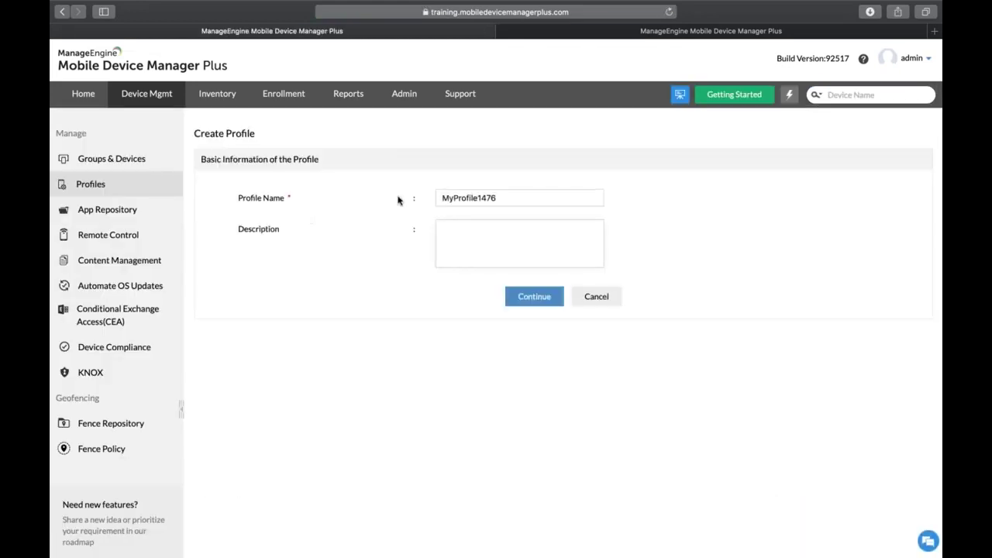
double_click(497, 198)
key(BackSpace)
text(passcode1)
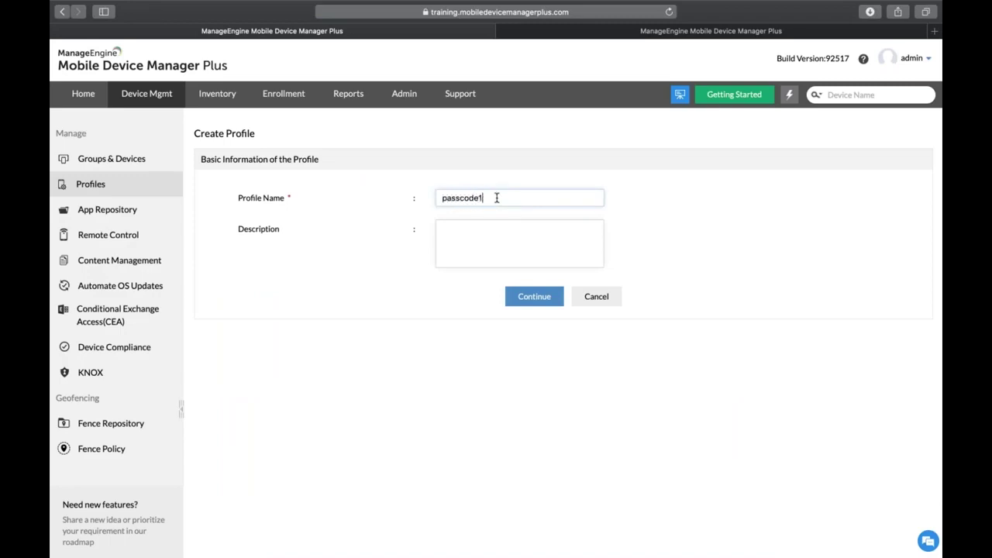
text(0101)
click(526, 296)
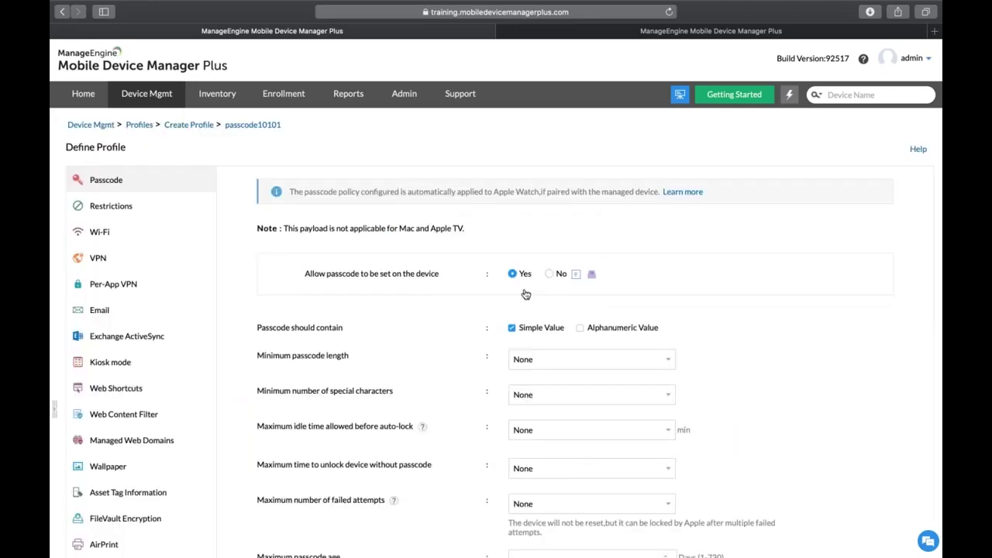
- Preview the passcode policy with device passcodes disallowed, then switch back to allowing a passcode on the device
scroll(527, 295, down, 2)
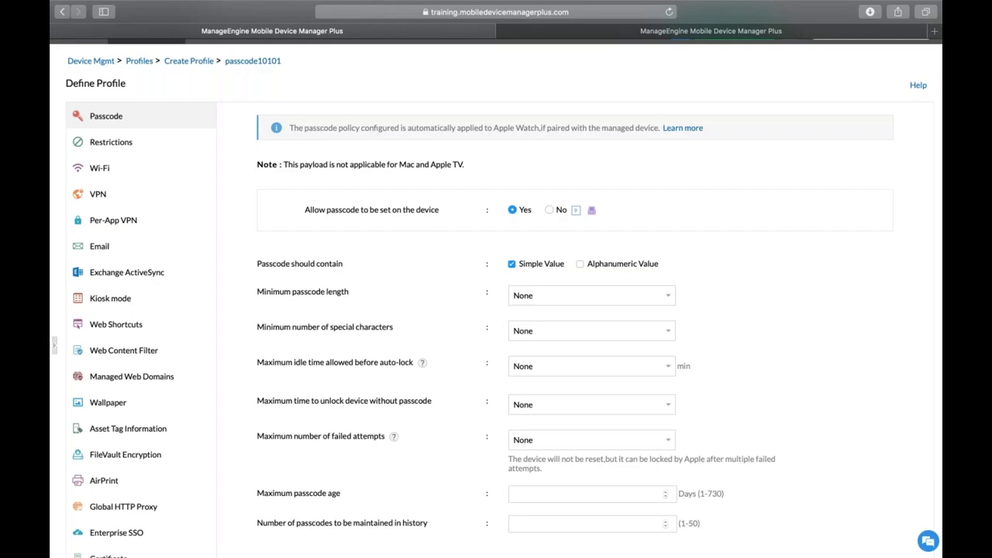
click(549, 211)
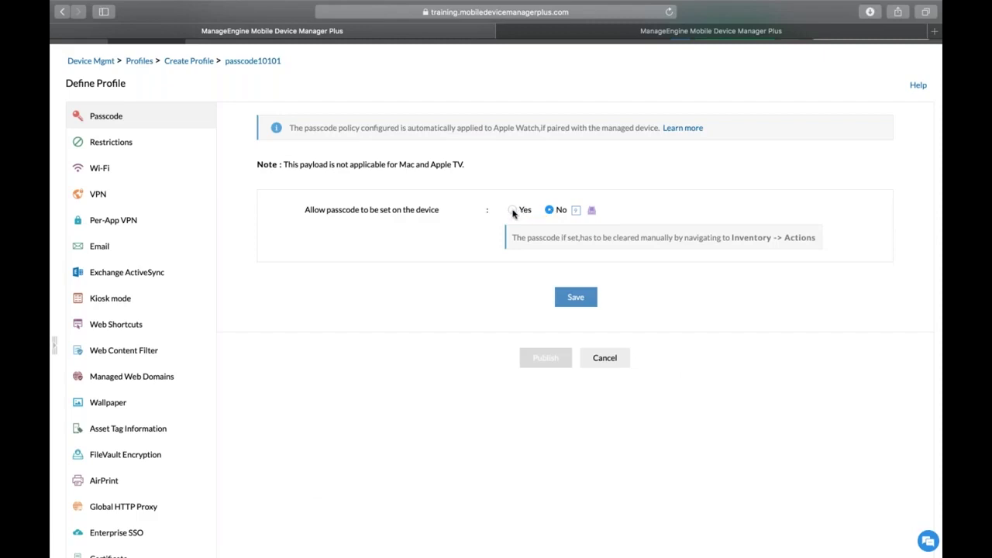
click(513, 211)
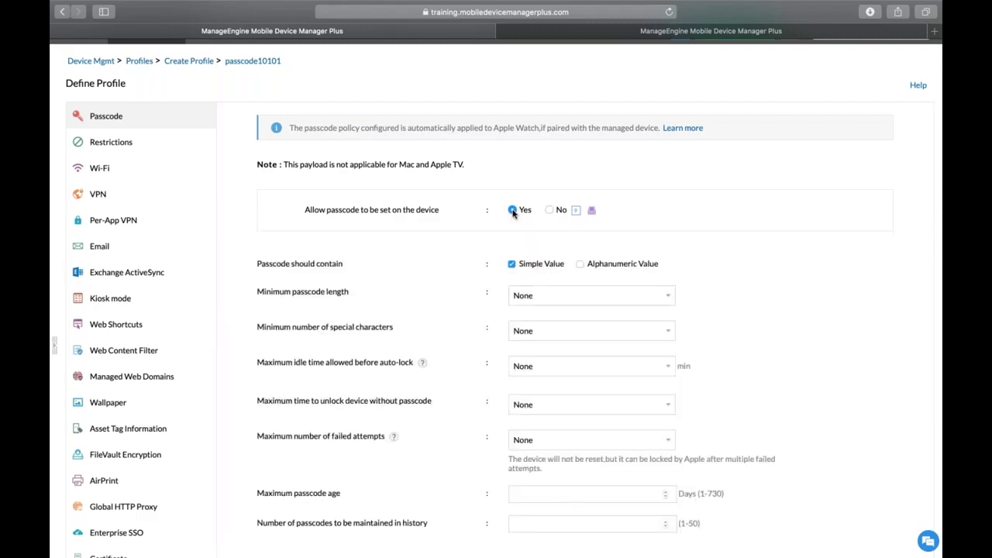
click(580, 264)
click(580, 265)
click(549, 296)
click(576, 296)
- Set the minimum passcode length to 4, then save the passcode policy and publish the profile
scroll(628, 351, down, 2)
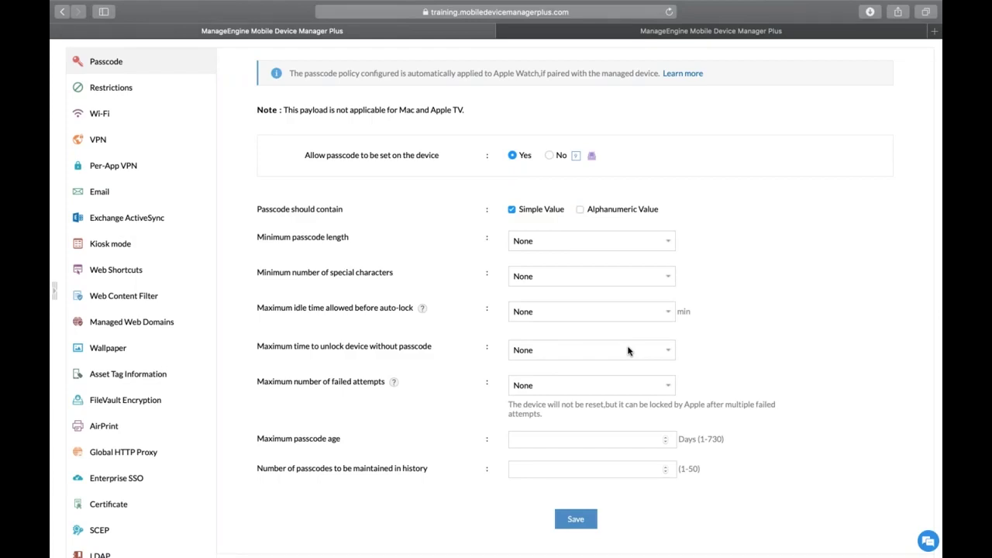
click(604, 240)
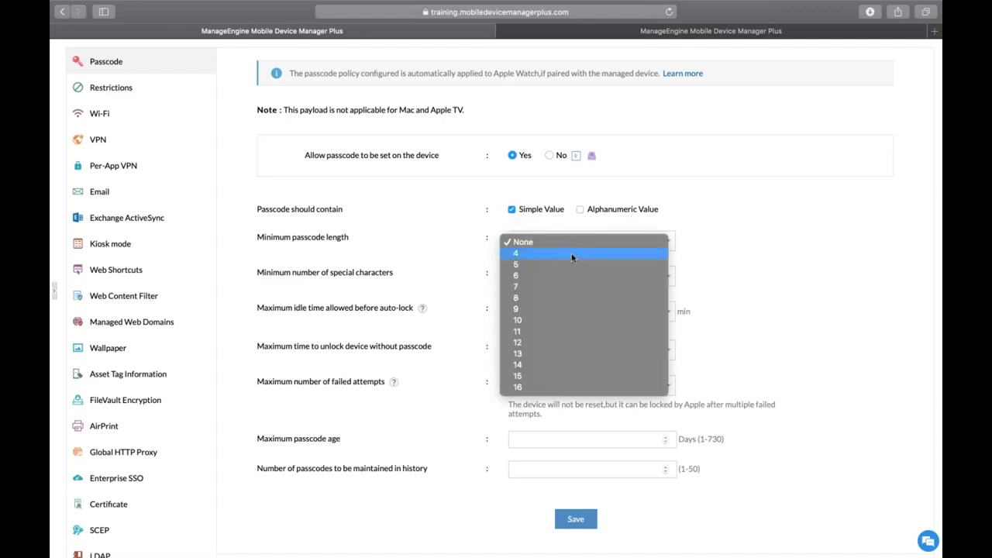
click(571, 255)
scroll(535, 462, down, 3)
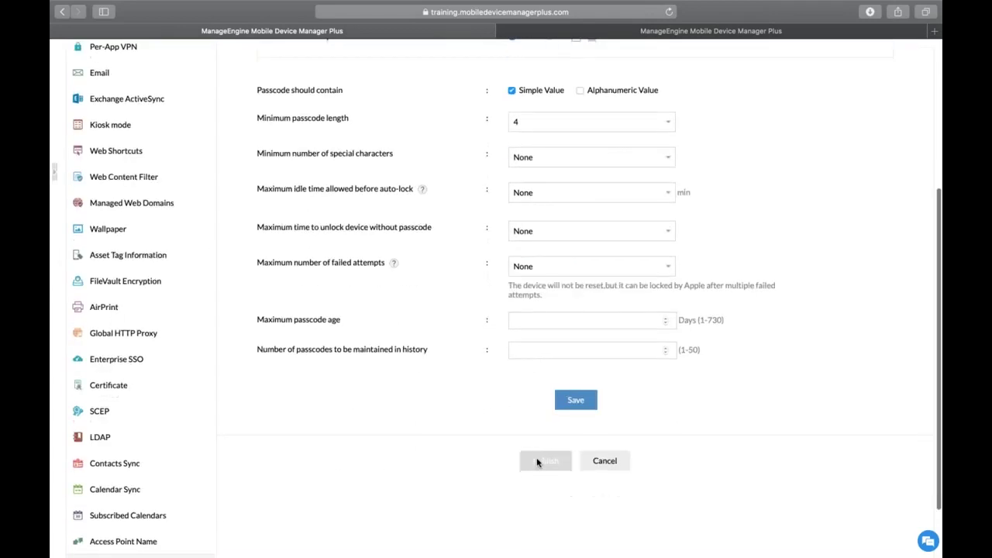
click(576, 409)
click(545, 496)
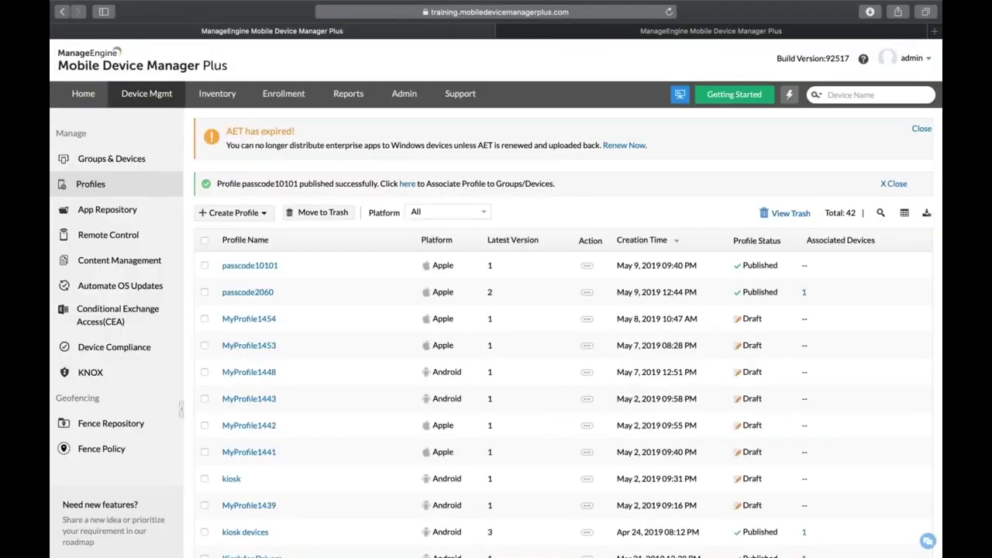
- Associate the Apple profile passcode10101 with the Truckers device group, finding it by platform and the search term "passcode"
click(131, 166)
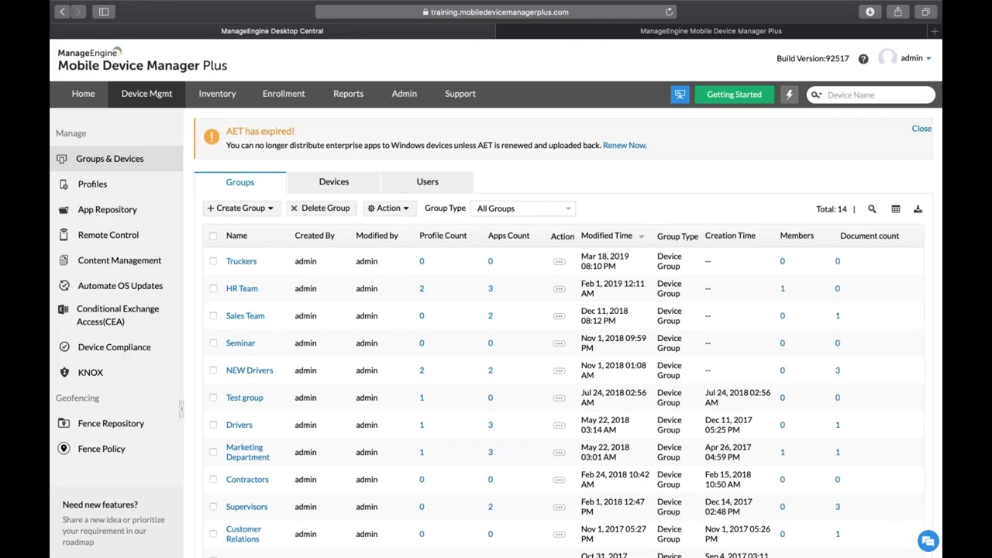
click(214, 262)
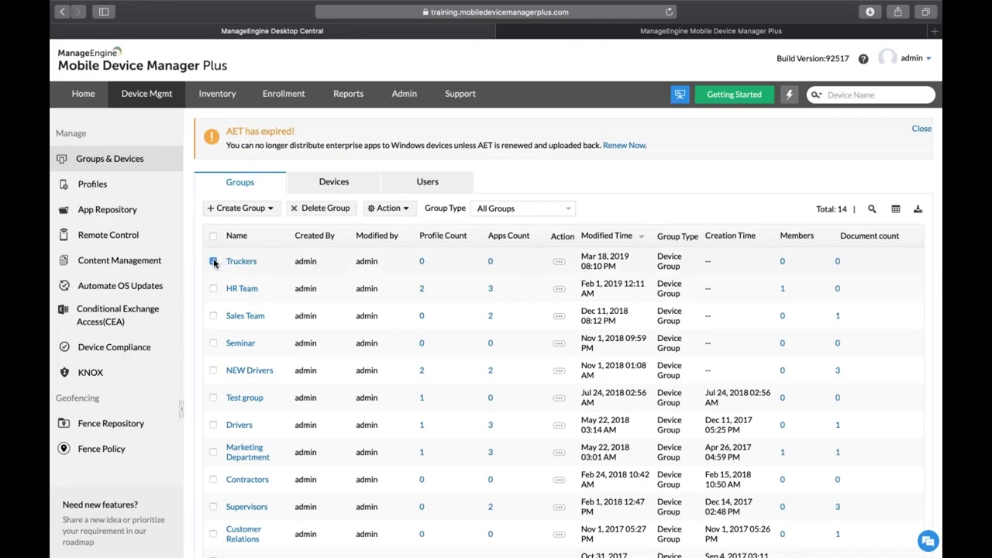
click(388, 209)
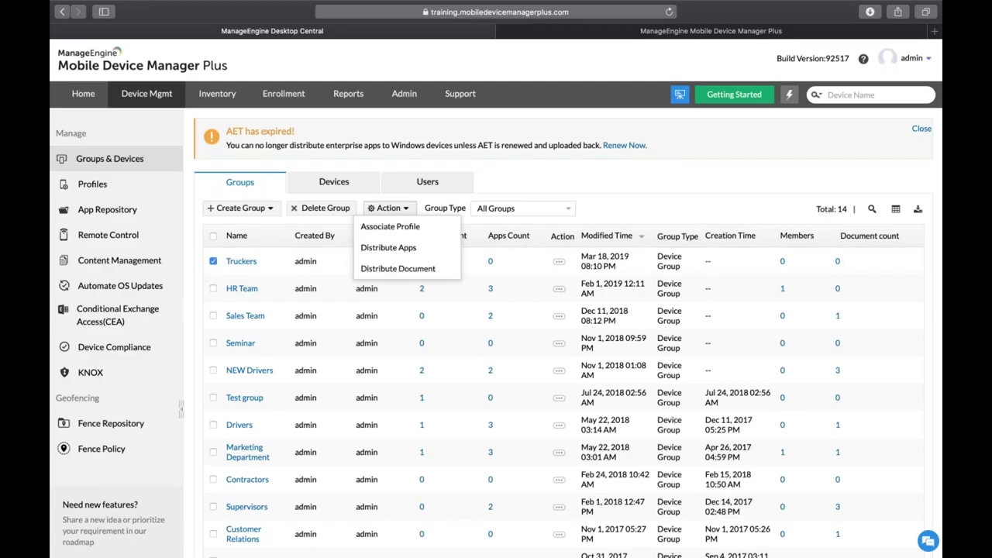
click(391, 226)
click(213, 242)
click(271, 186)
text(passcode)
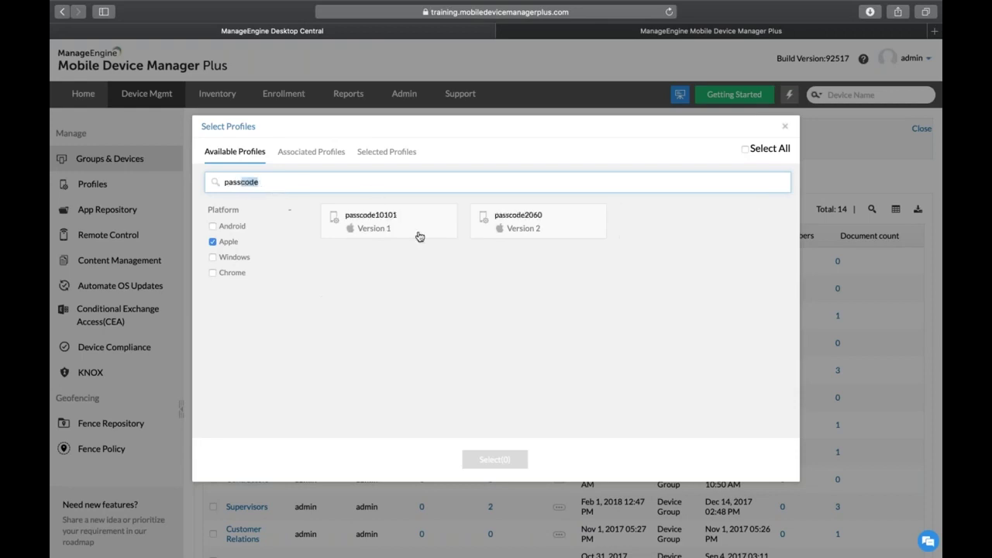
click(418, 236)
click(480, 463)
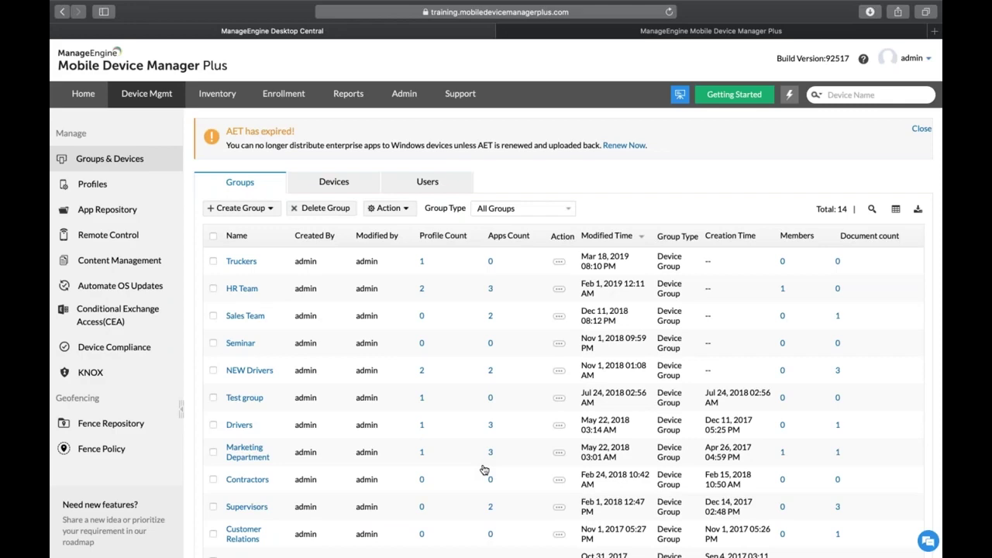
key(ctrl+Left)
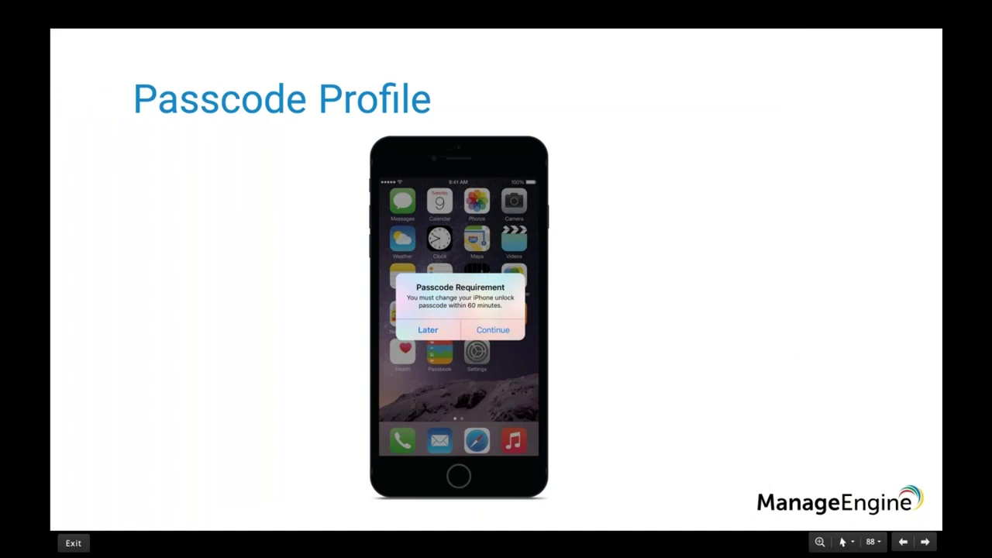
key(ctrl+Right)
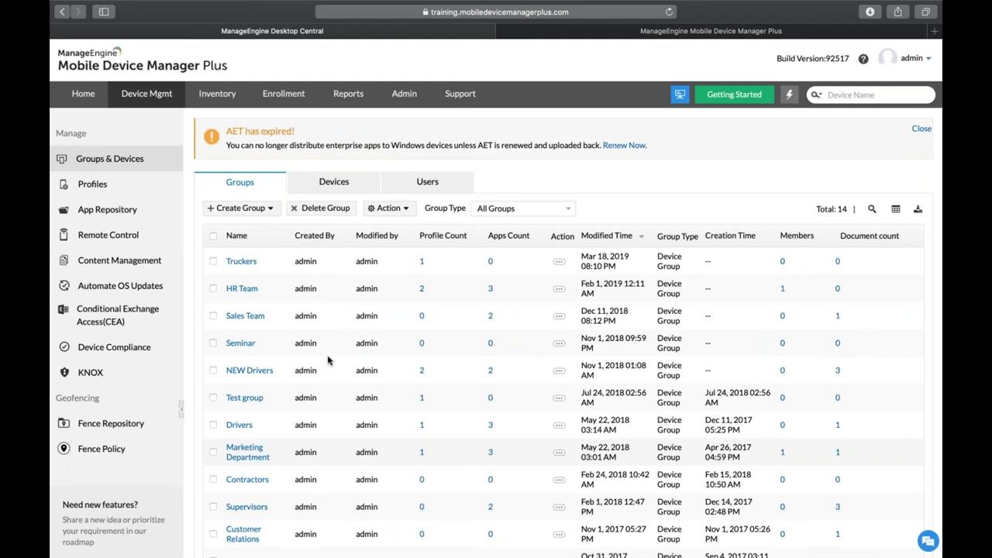
- Modify the published passcode10101 profile to require a minimum passcode length of 8 and at least 3 special characters
click(116, 193)
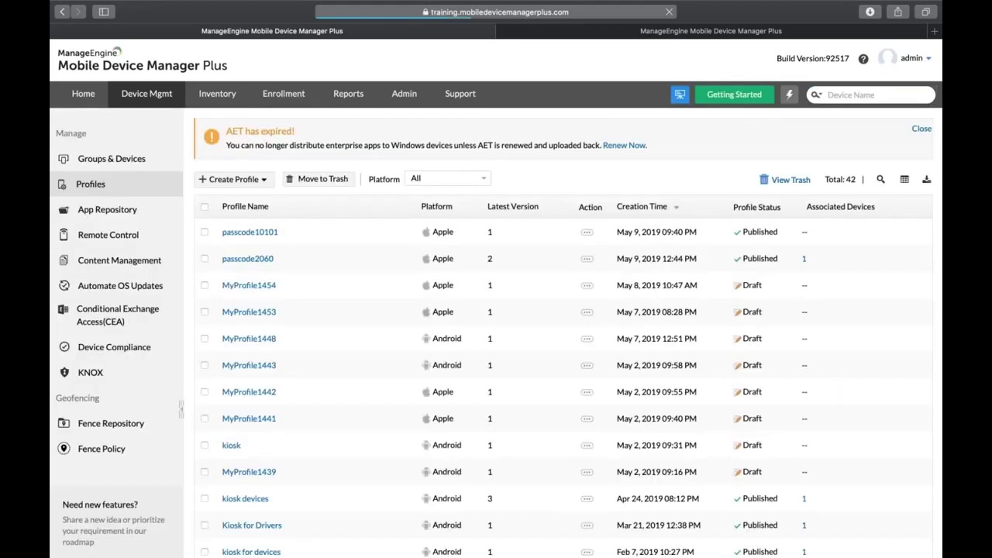
click(586, 232)
click(562, 231)
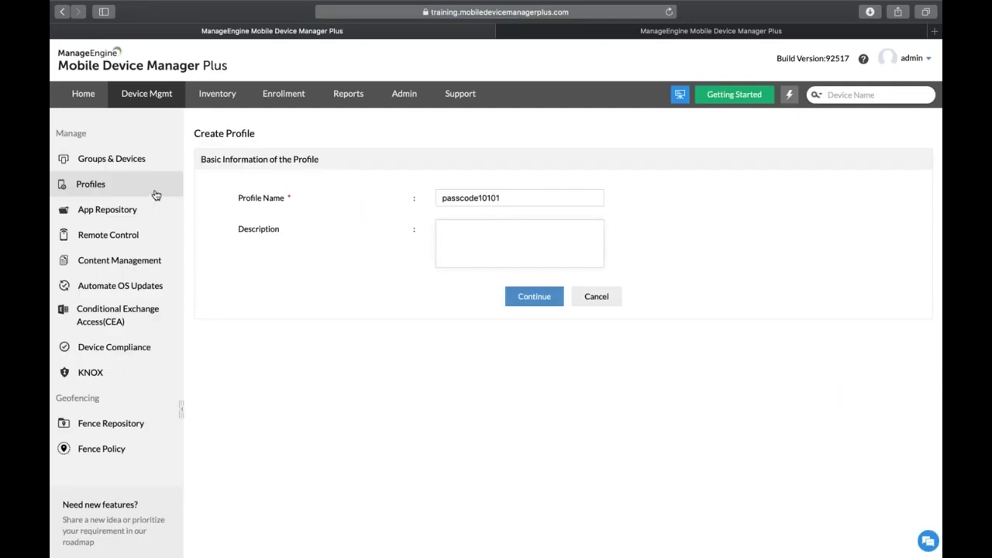
click(534, 297)
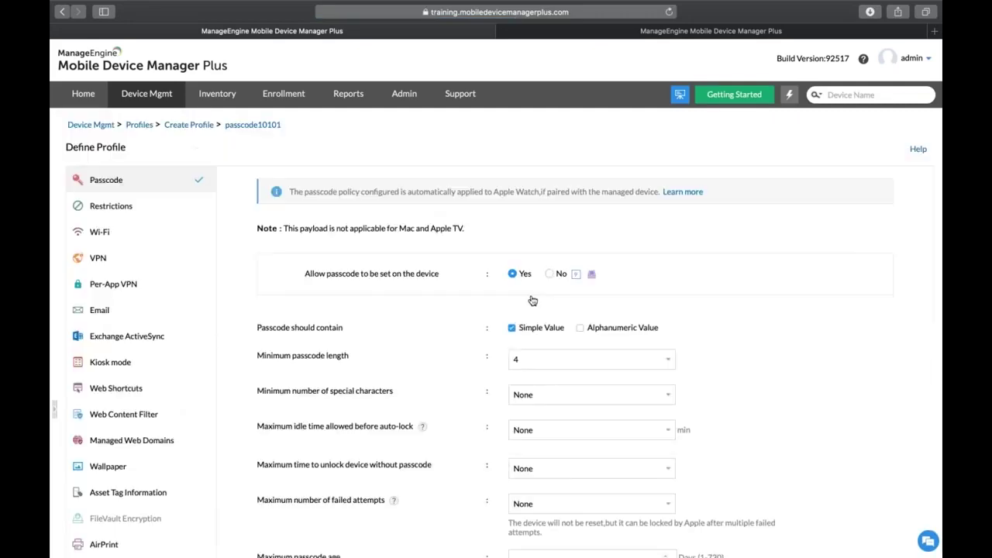
click(577, 364)
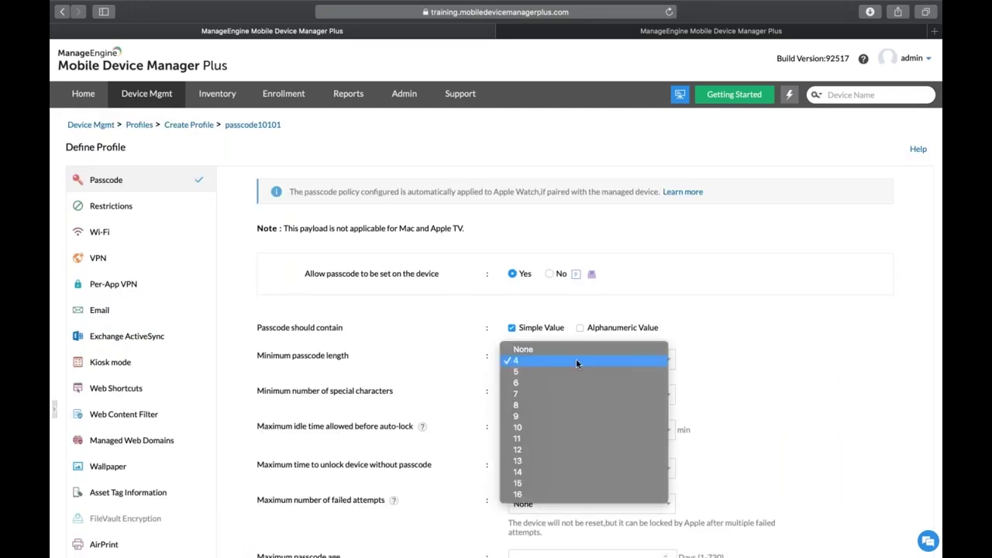
click(538, 409)
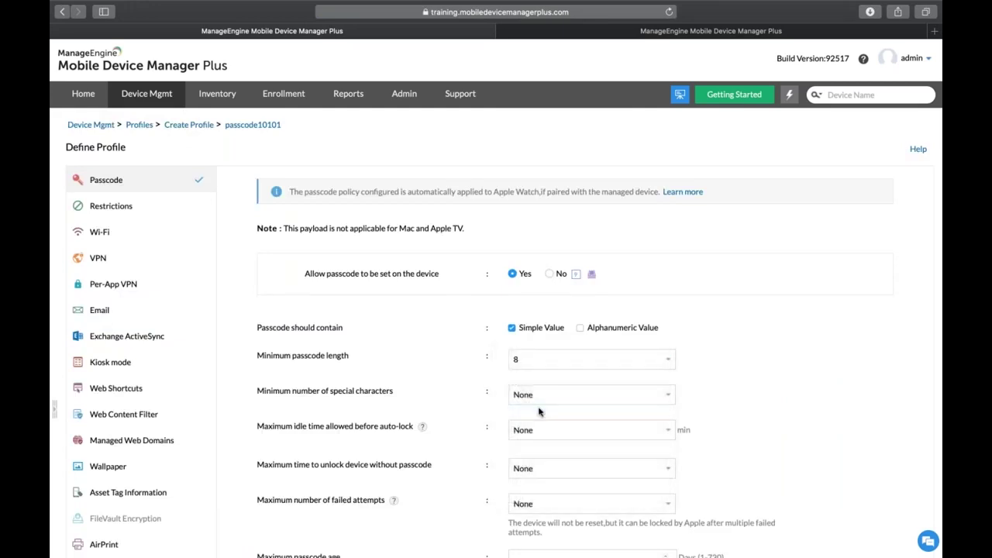
click(540, 396)
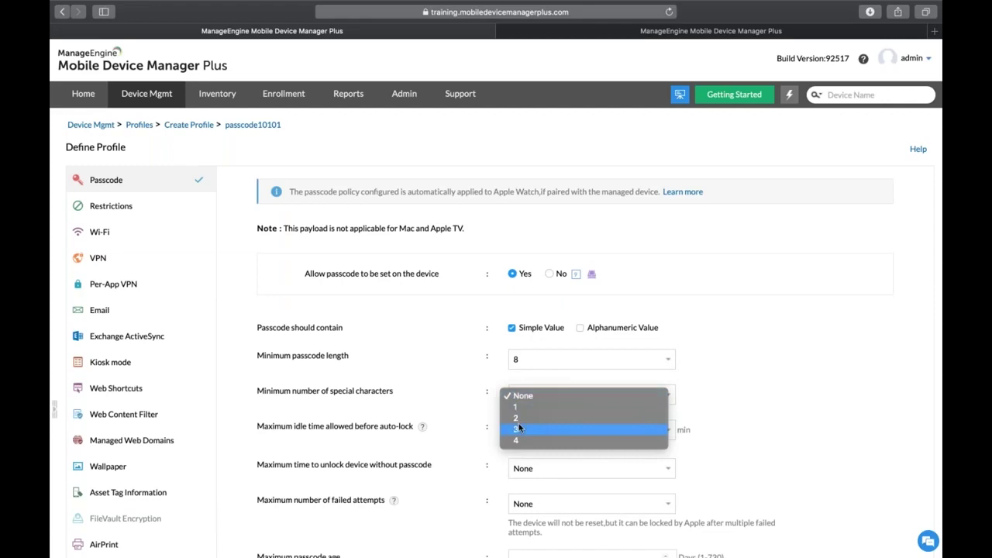
click(520, 429)
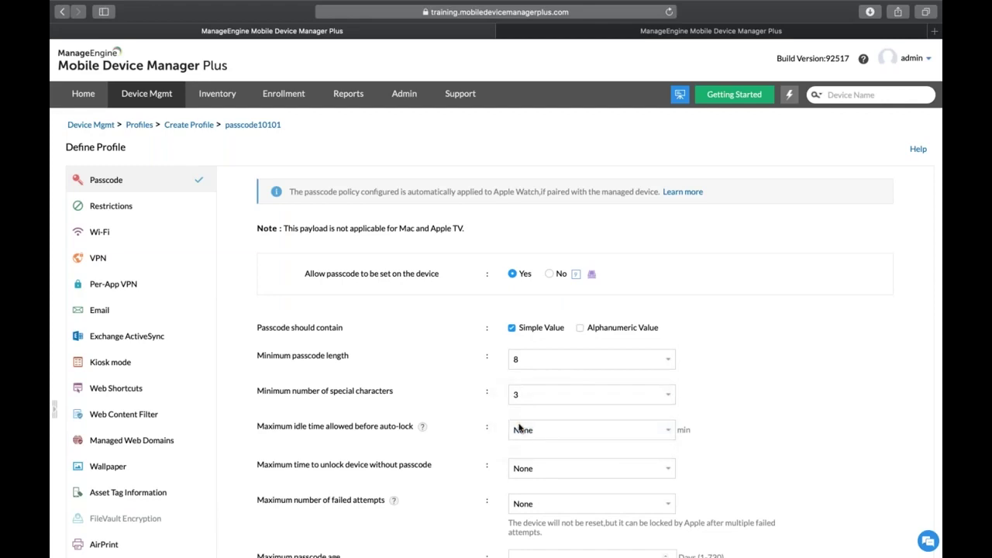
- Save the updated passcode policy and publish the new version of the passcode10101 profile
scroll(520, 429, down, 5)
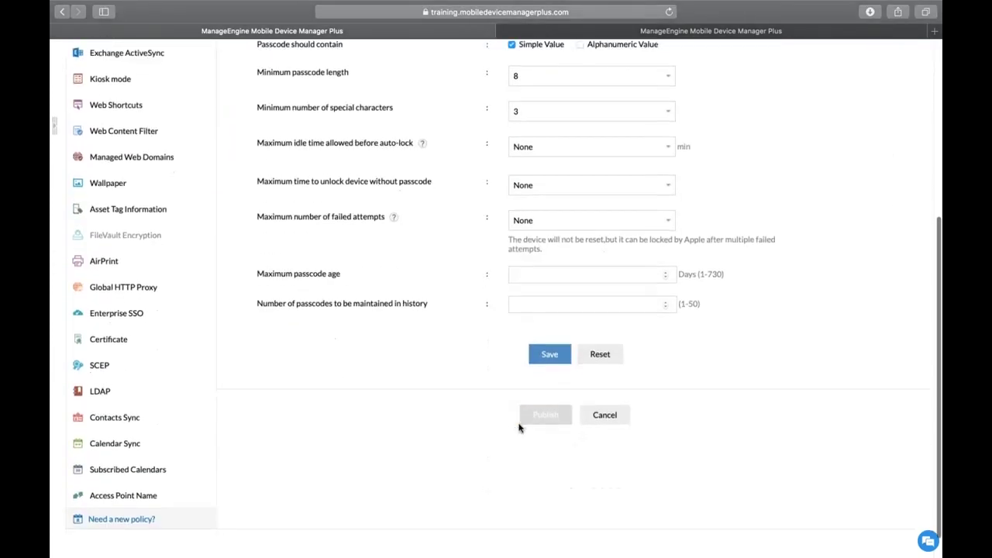
click(558, 355)
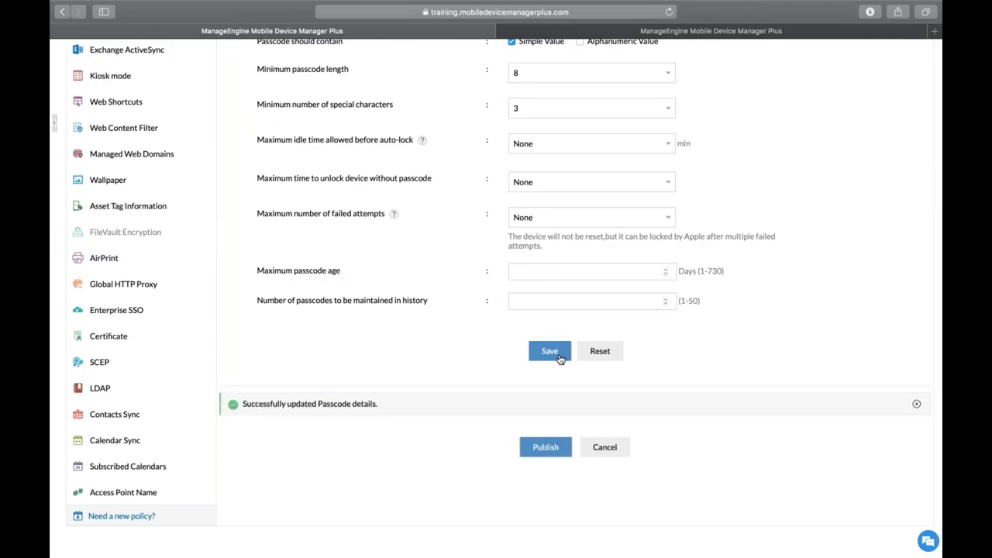
click(546, 446)
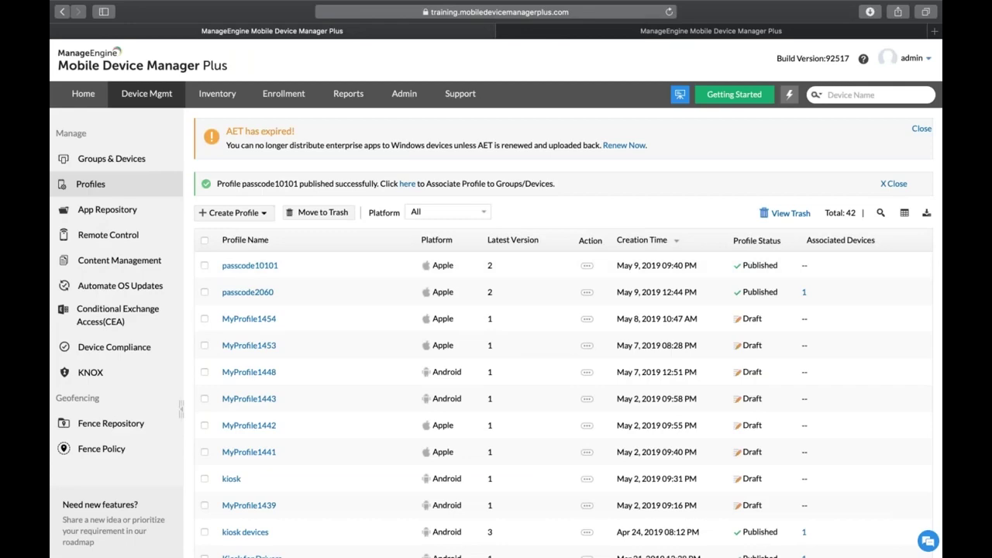
- Upgrade the passcode10101 profile distributed to the Truckers group to its latest version
click(158, 161)
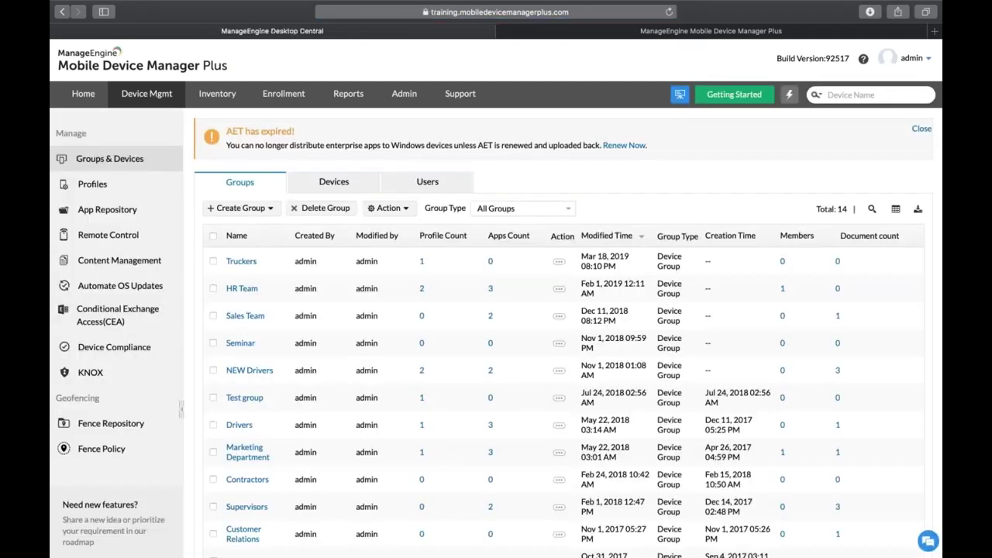
click(245, 261)
click(310, 234)
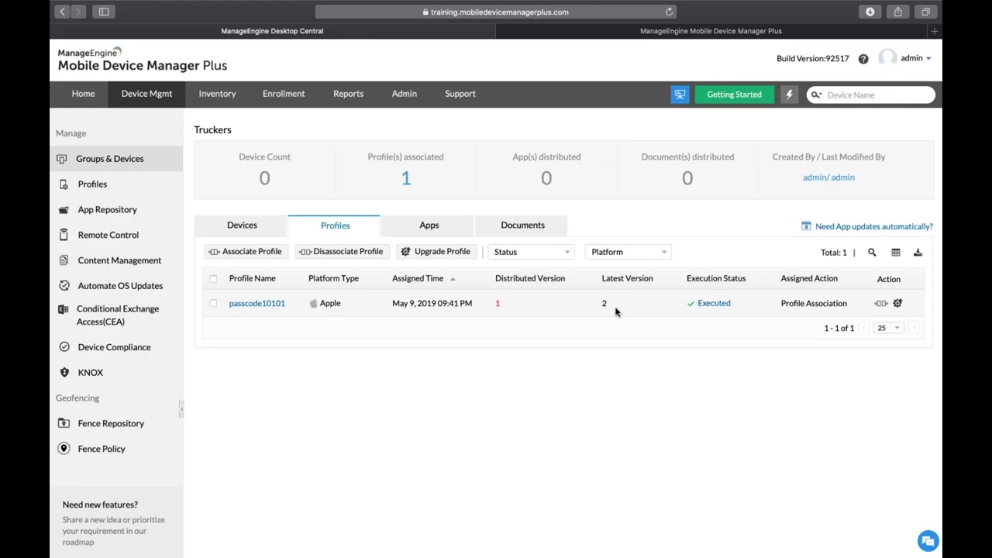
click(898, 305)
click(483, 326)
- Search the profiles for "provi" and view the profile details of Provisioning devices
click(131, 185)
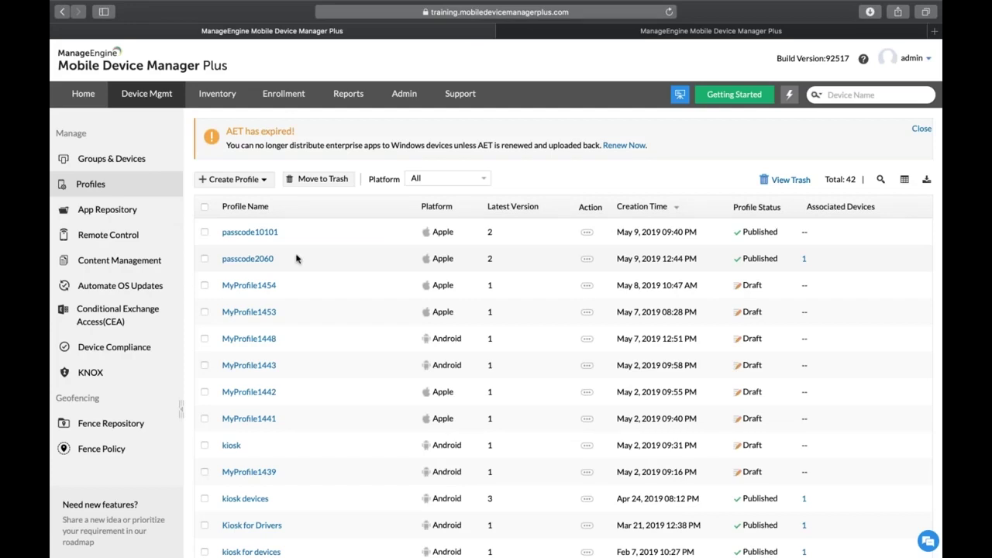
click(880, 179)
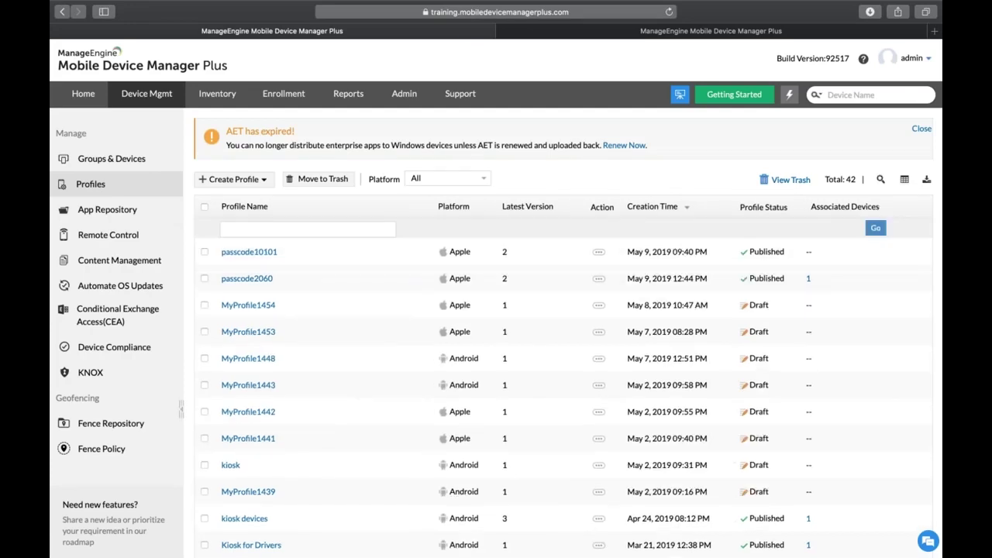
click(341, 230)
text(provi)
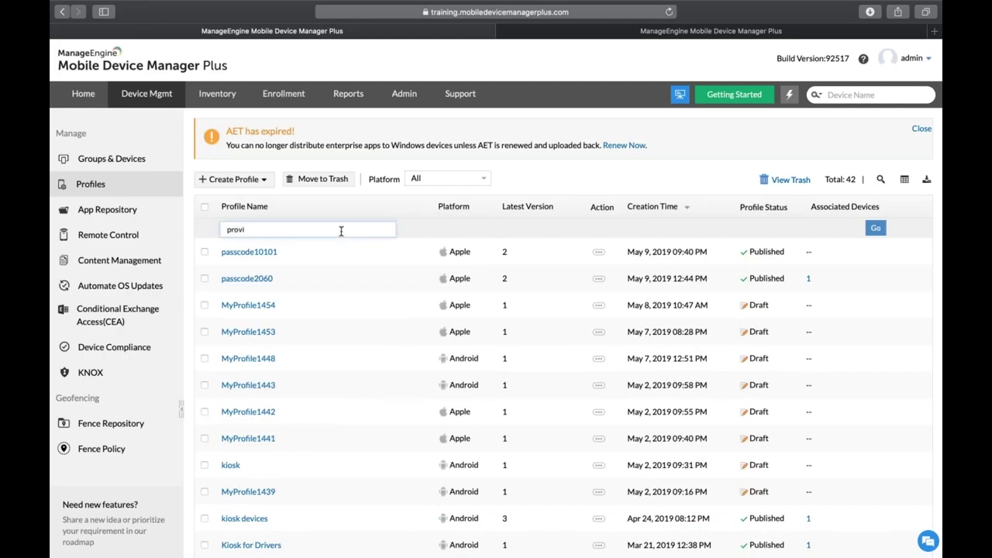
key(Return)
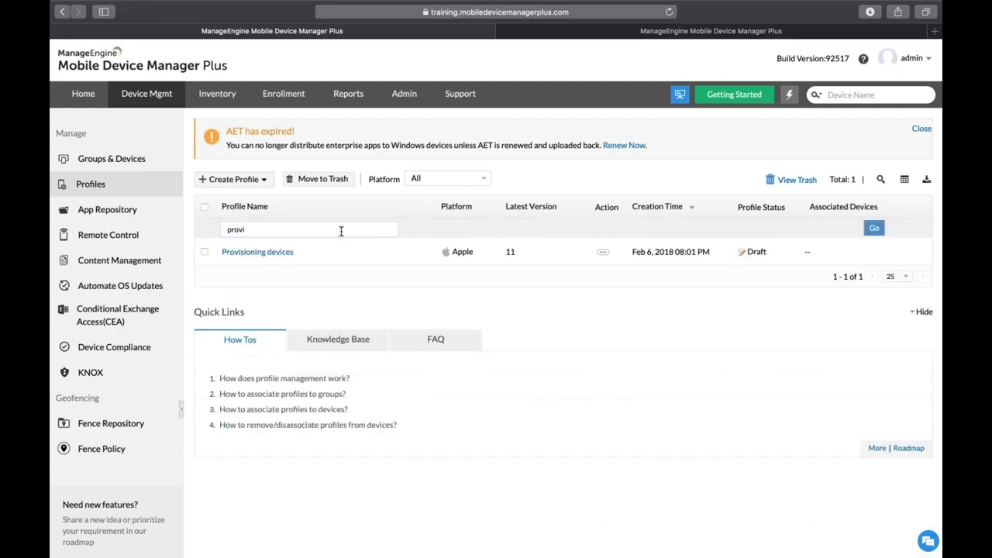
click(245, 256)
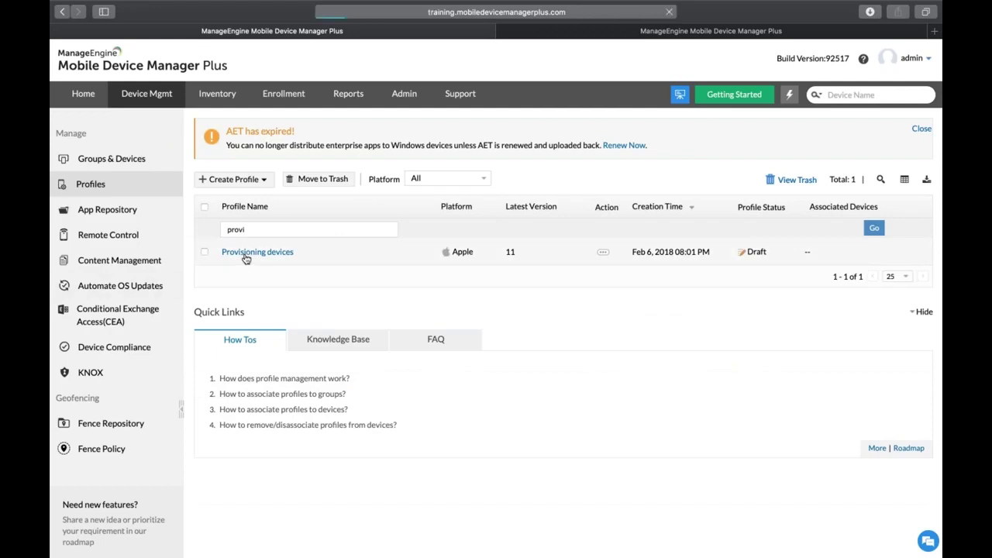
click(334, 163)
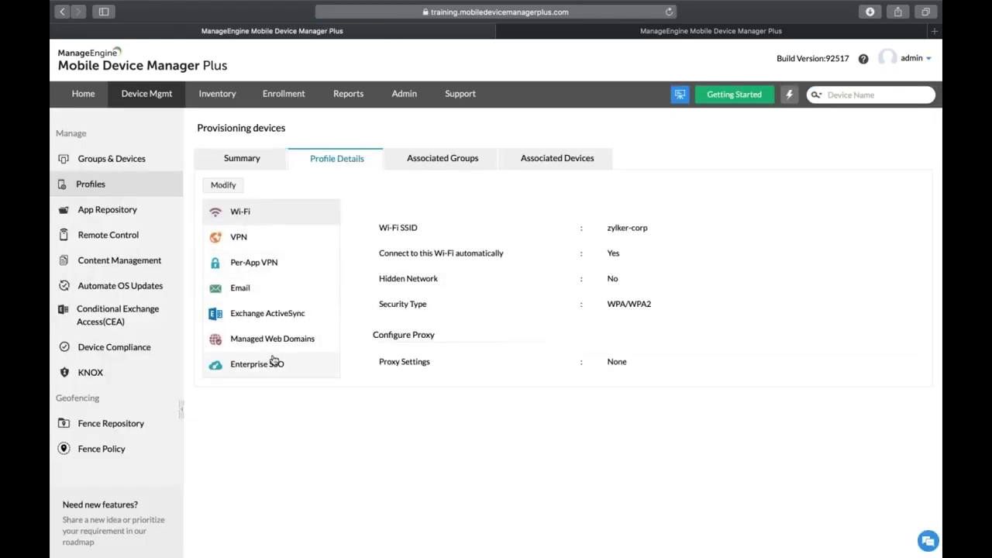
- Open the Provisioning devices profile for modification and review its Wi-Fi, VPN, Per-App VPN and Exchange ActiveSync policies
click(229, 187)
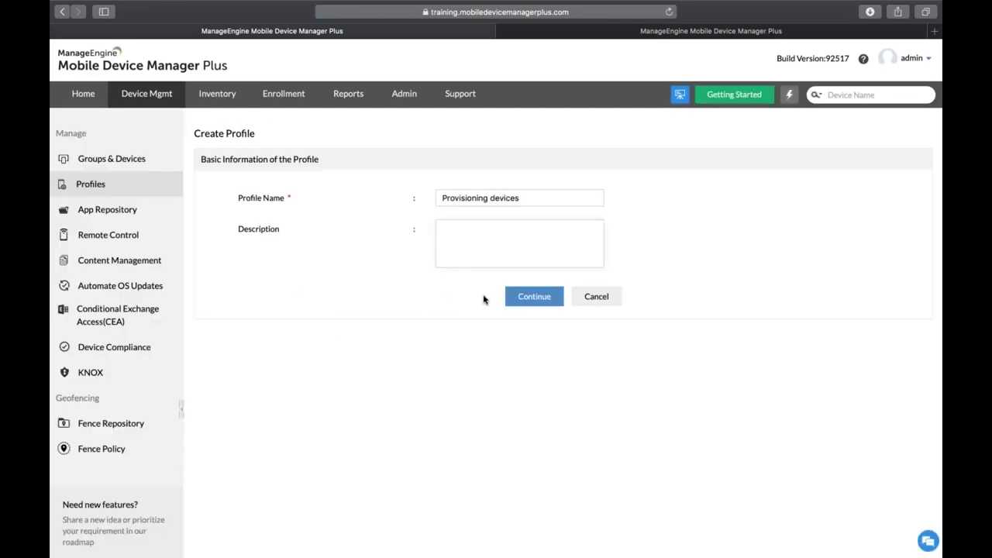
click(522, 300)
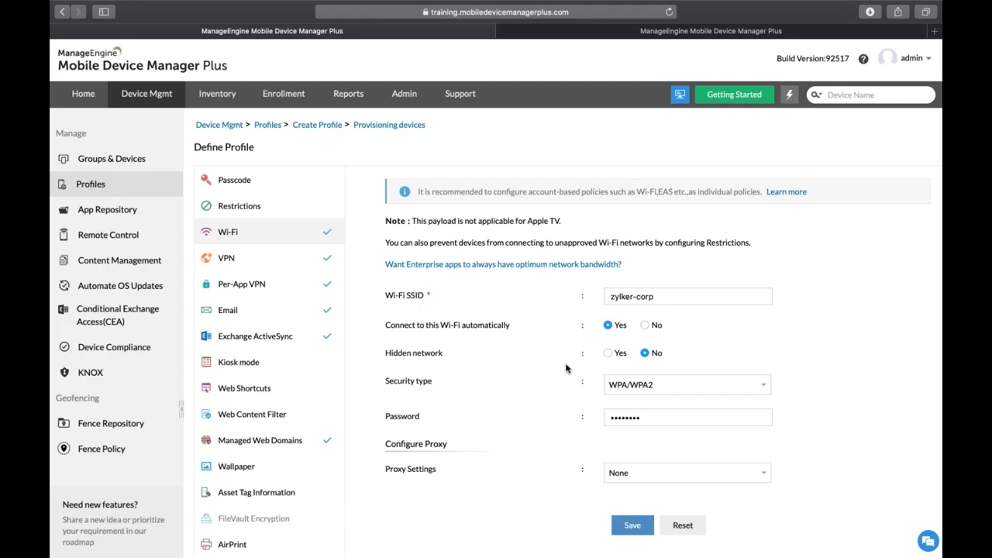
scroll(566, 368, down, 2)
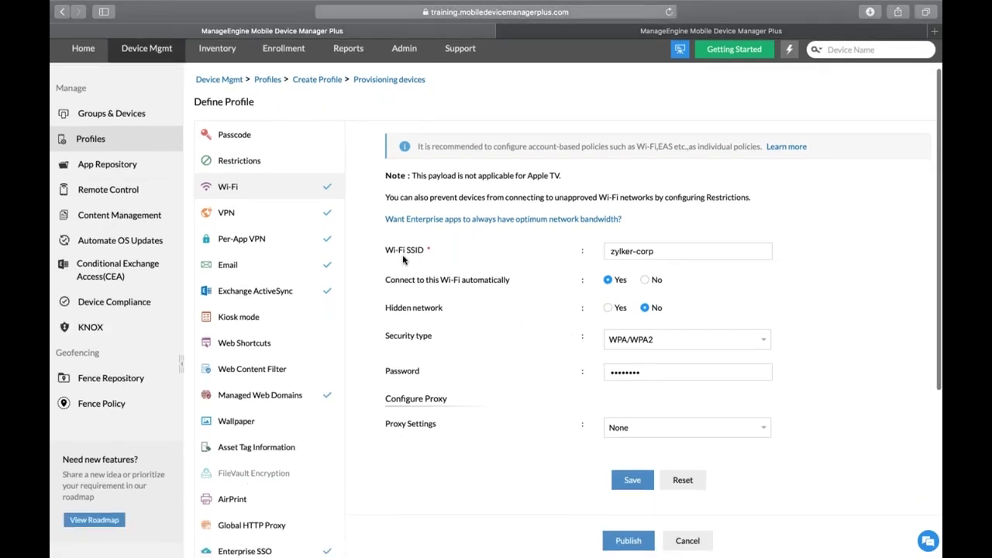
click(256, 222)
scroll(496, 311, down, 5)
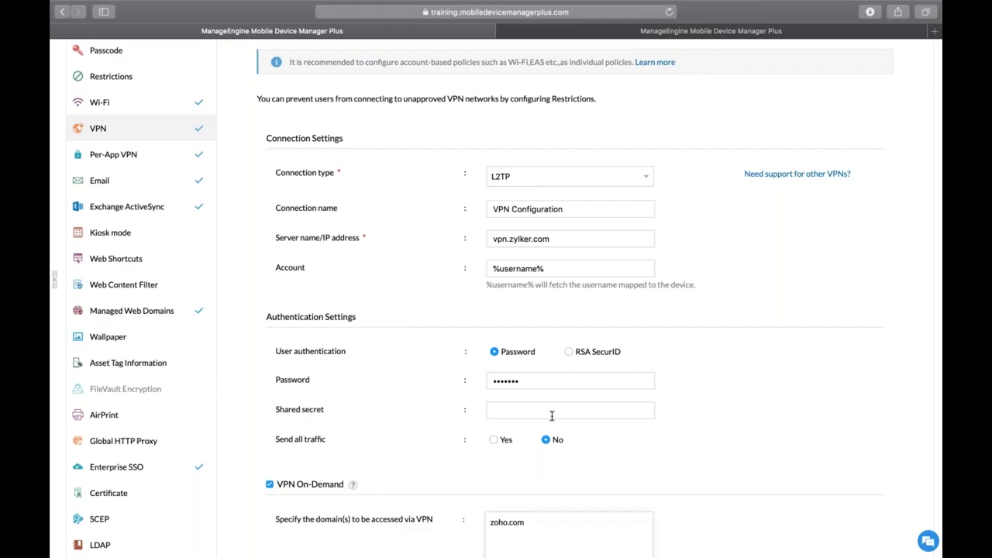
click(194, 166)
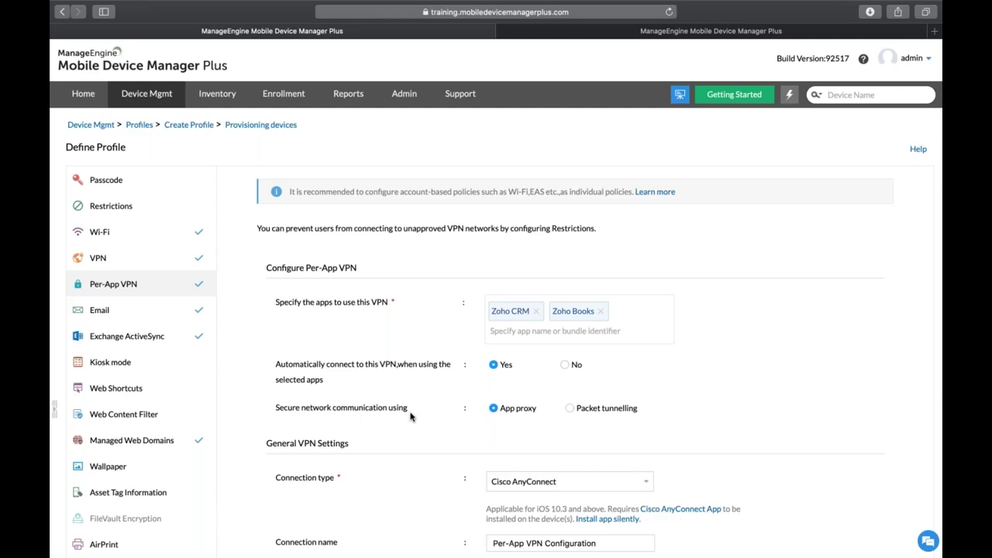
click(193, 337)
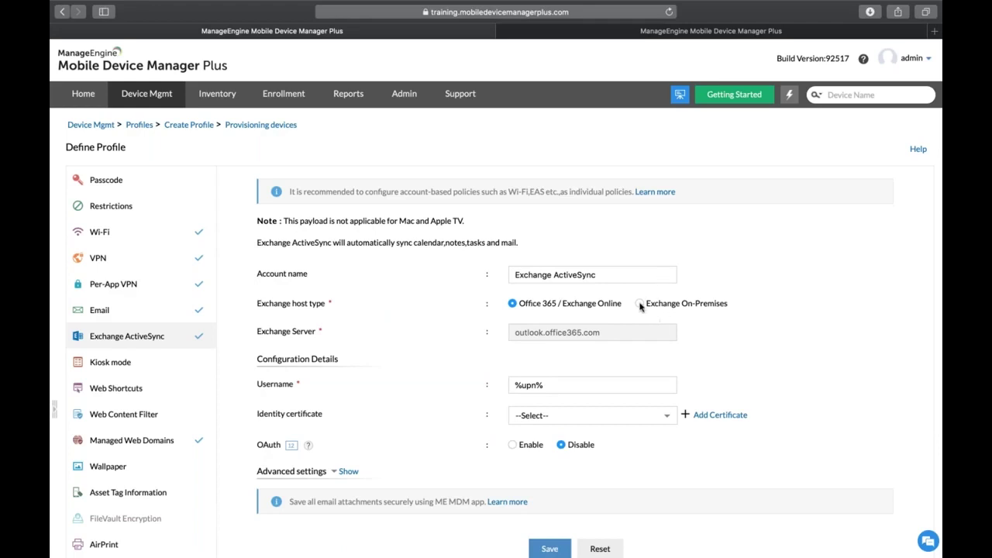
- Compare the Office 365 / Exchange Online and Exchange On-Premises host type settings of the Exchange ActiveSync policy, ending on Office 365 / Exchange Online
scroll(594, 280, down, 3)
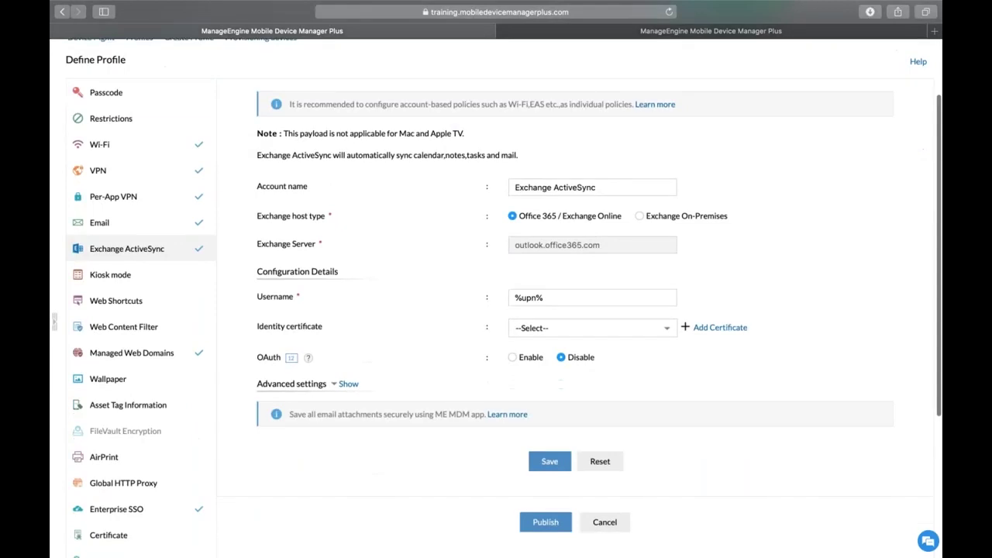
click(639, 216)
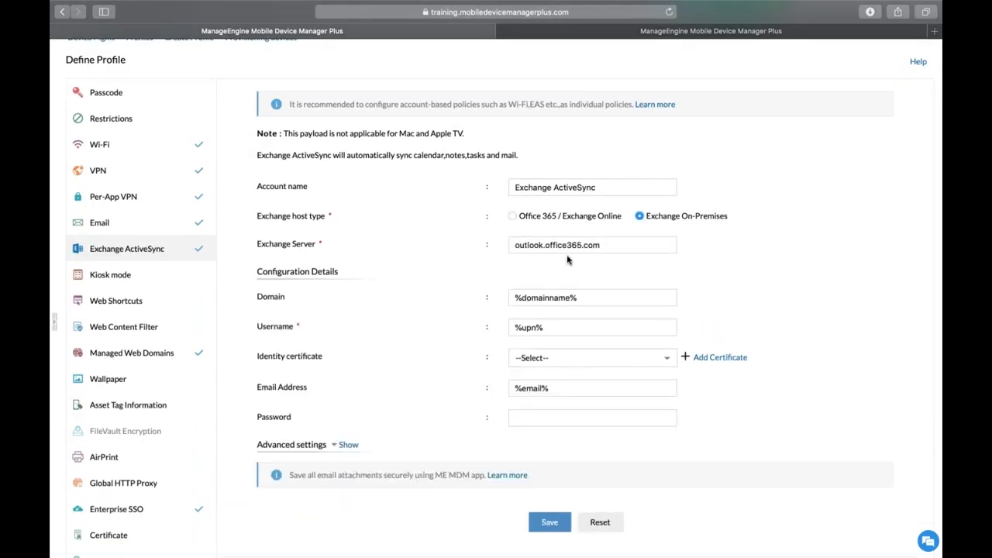
click(513, 216)
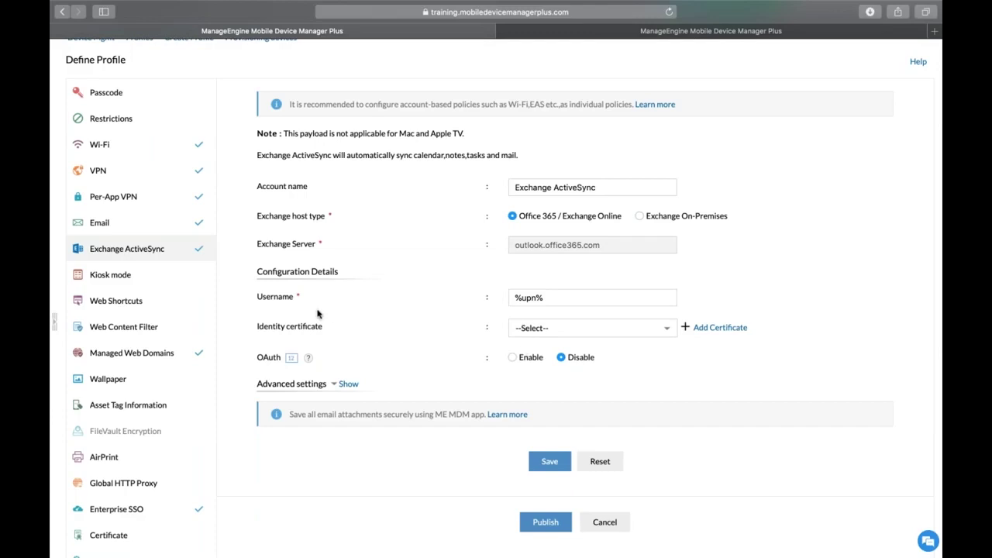
click(639, 216)
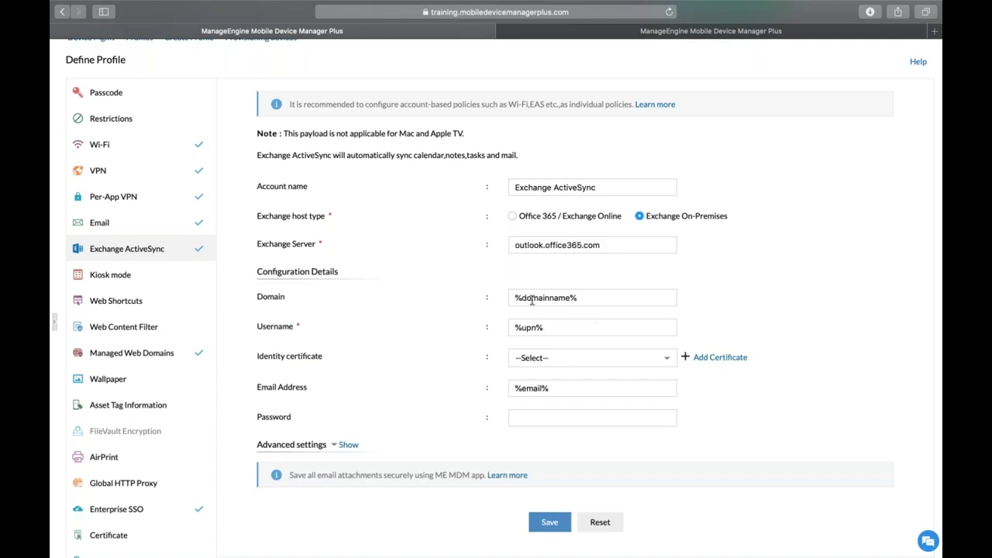
click(513, 216)
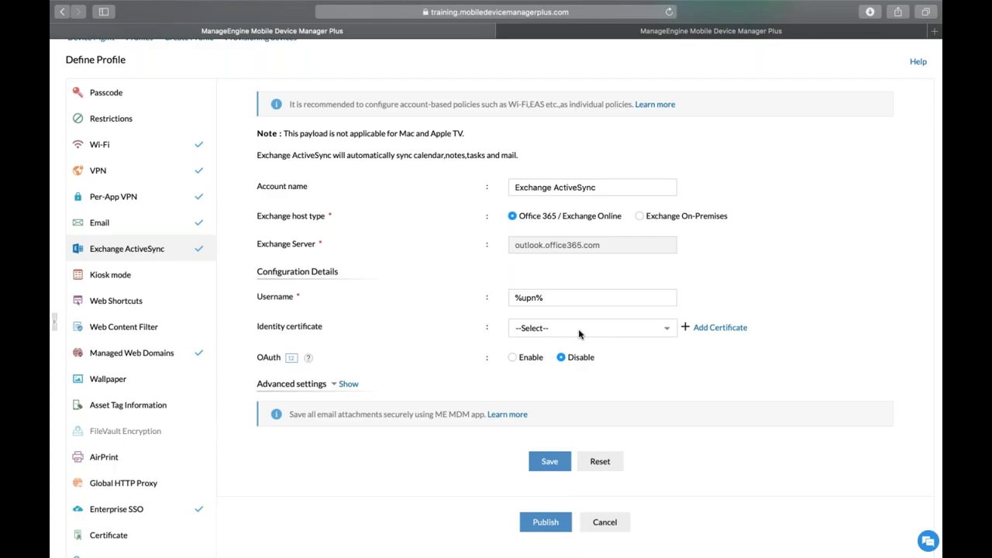
- Show the advanced settings of the Exchange ActiveSync policy, enable OAuth, and keep moving messages to other mail accounts allowed
click(348, 384)
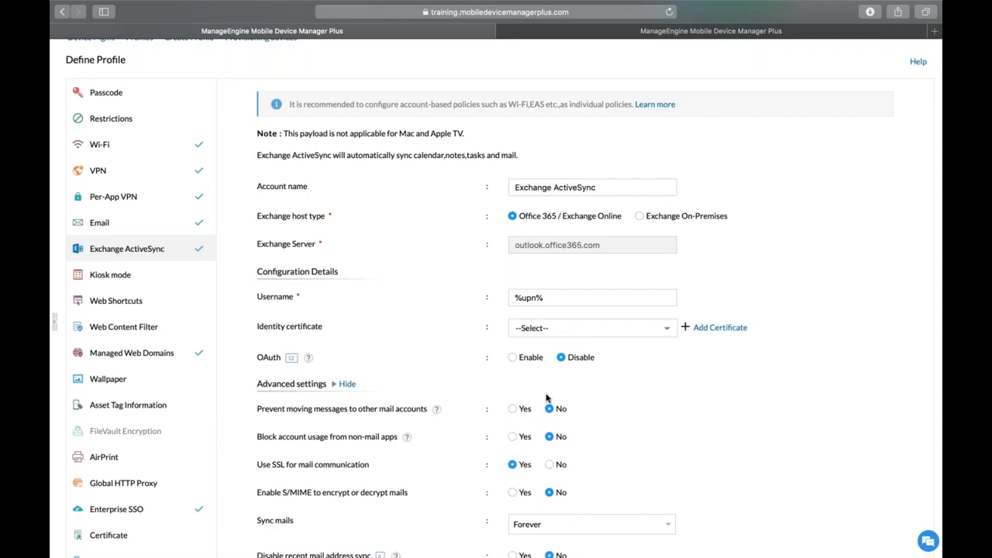
scroll(547, 398, down, 1)
scroll(547, 398, down, 3)
click(513, 294)
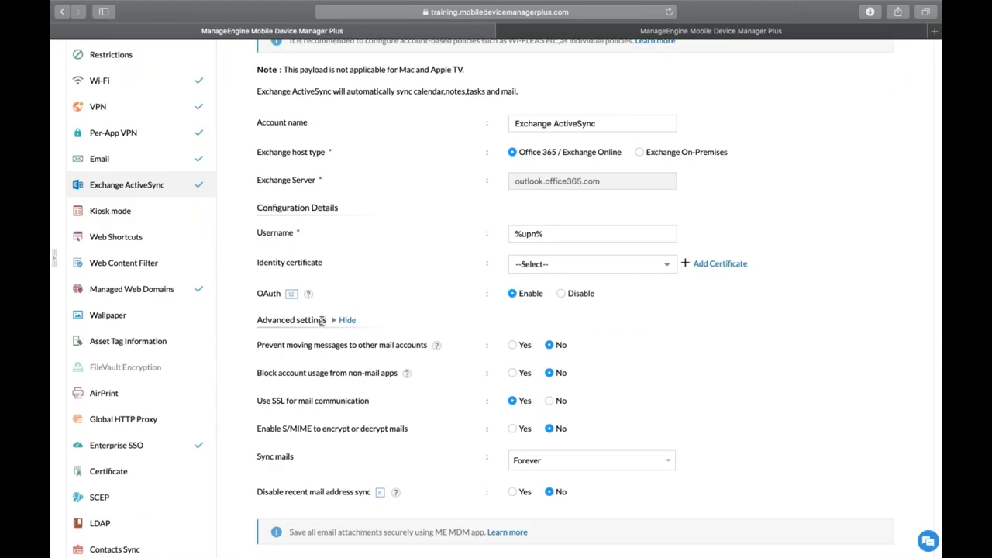
click(513, 345)
click(550, 345)
scroll(550, 349, down, 2)
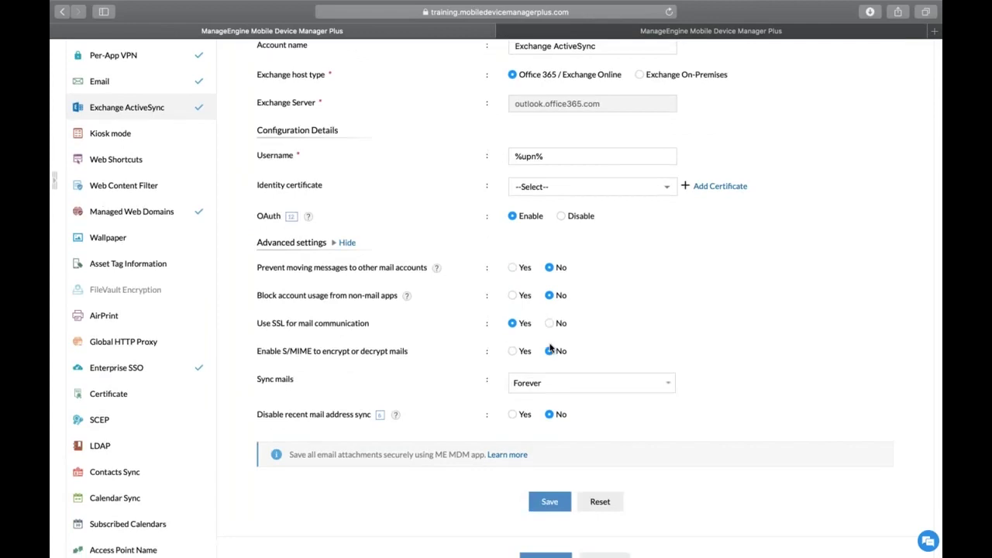
scroll(550, 348, down, 1)
scroll(550, 348, up, 1)
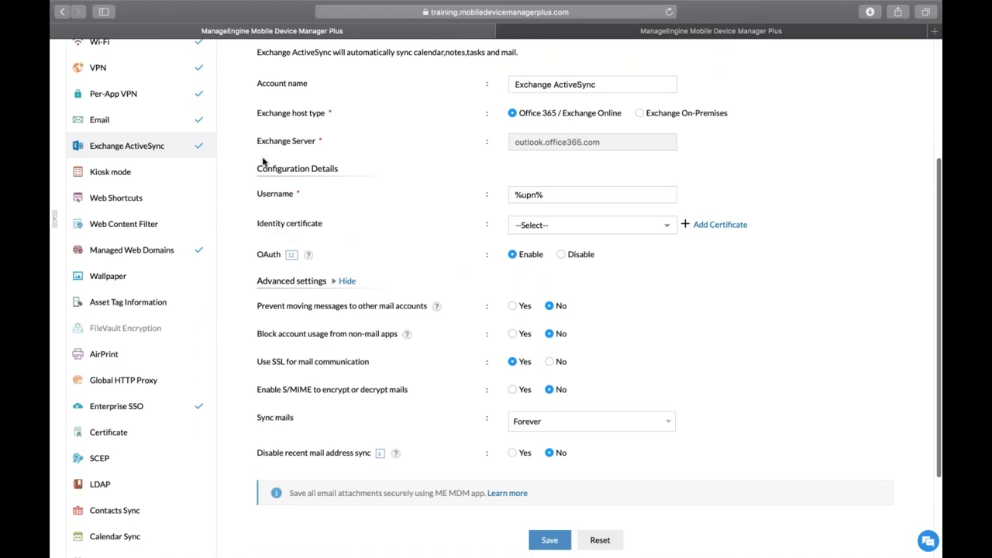
- Review the Email policy's account settings and its incoming and outgoing mail server configuration
click(197, 120)
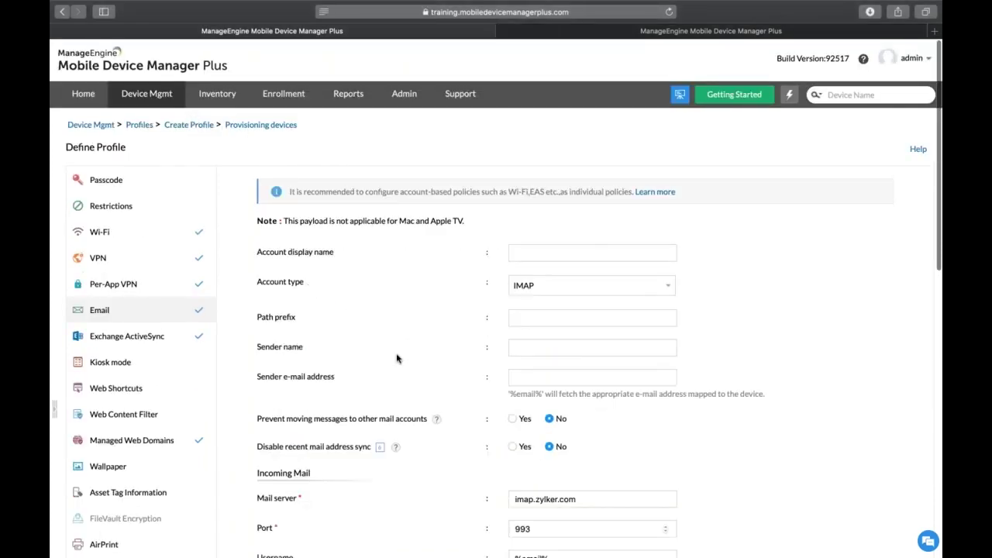
scroll(397, 359, down, 5)
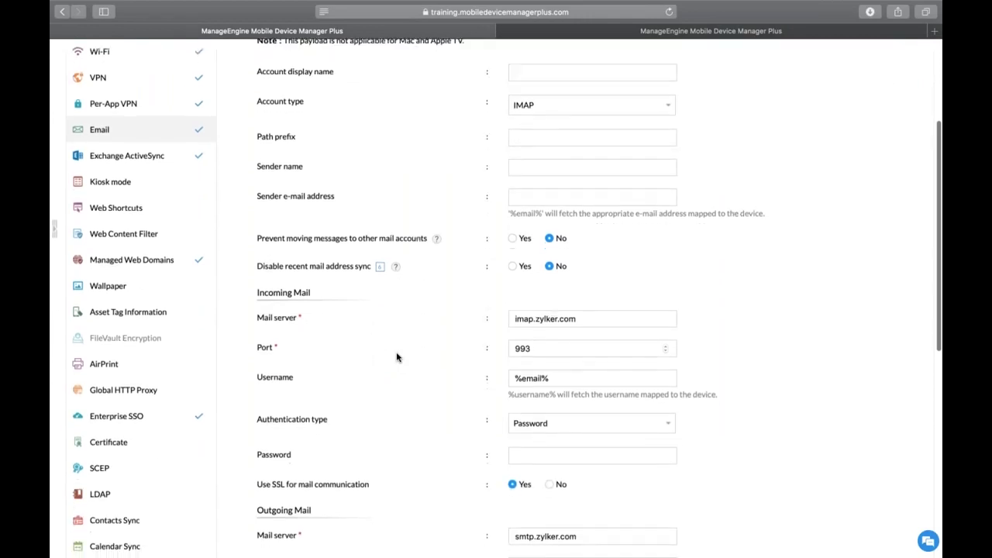
scroll(397, 358, down, 2)
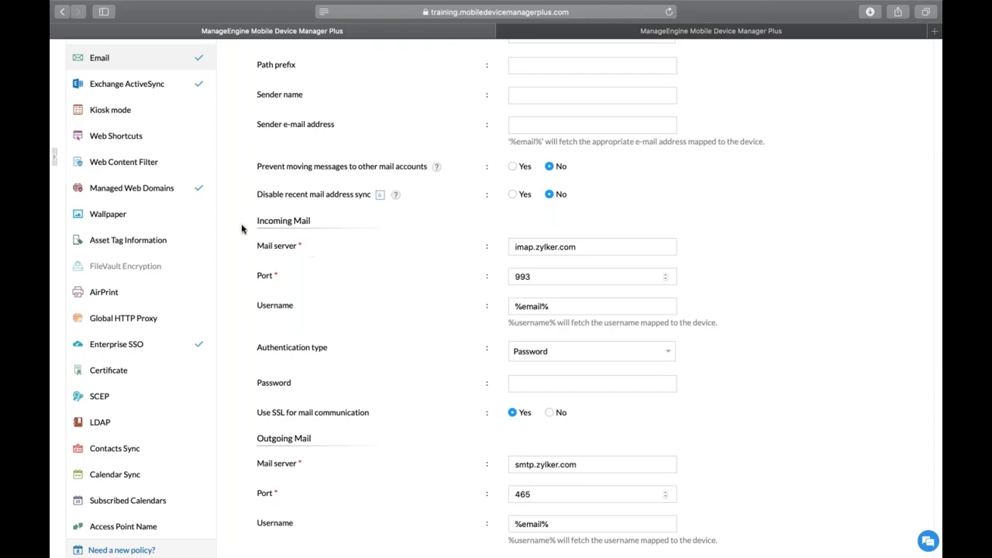
- Review the Enterprise SSO policy's account settings, apps allowed for single sign-on and provisioned URL options
click(149, 346)
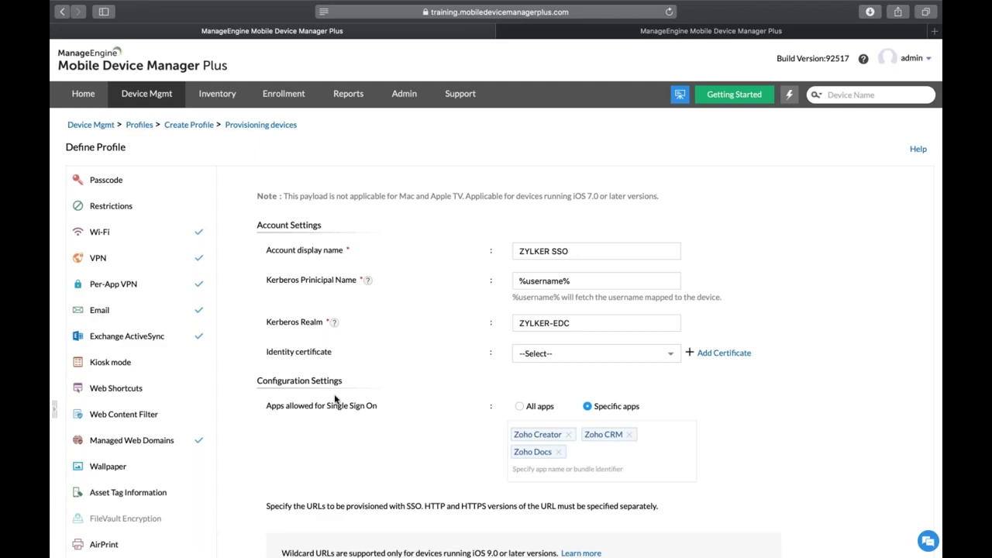
scroll(188, 434, down, 3)
scroll(188, 434, up, 1)
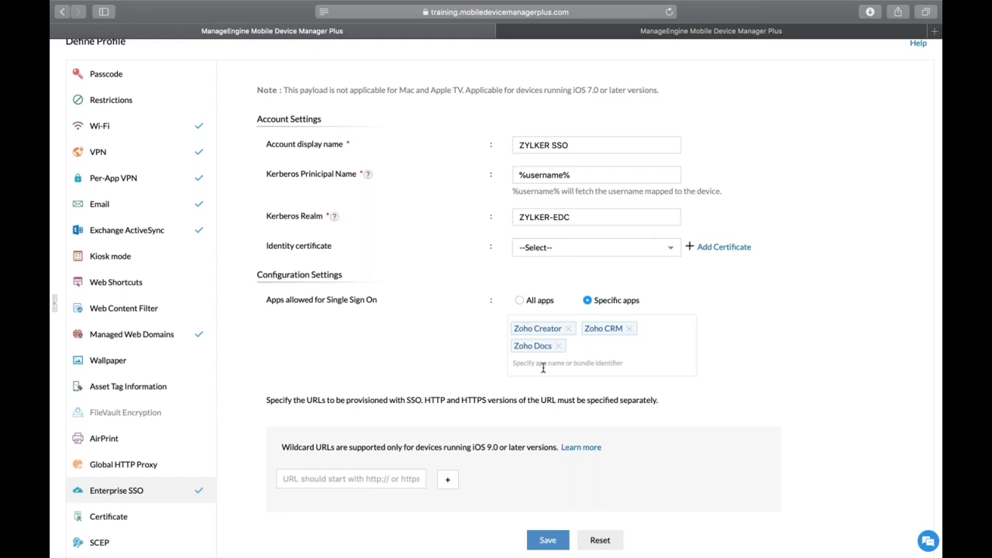
scroll(413, 350, down, 4)
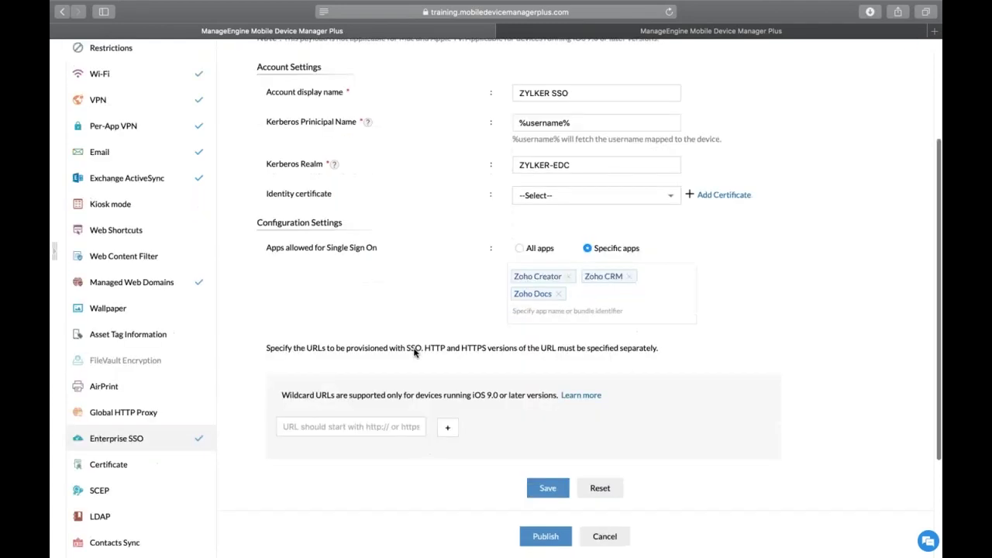
scroll(321, 321, up, 3)
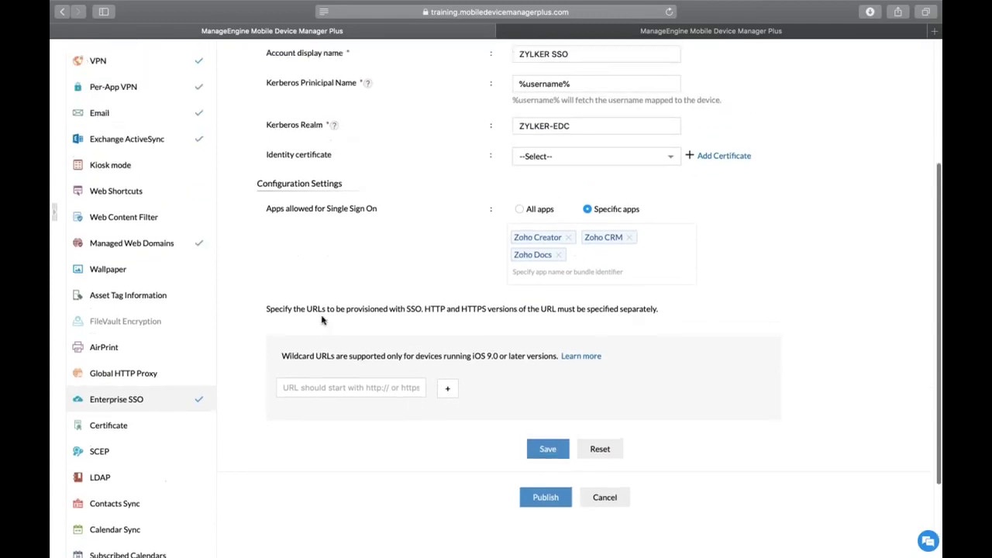
- Review the Managed Web Domains, Exchange ActiveSync and Wallpaper policies, then cancel the profile modification and show the device groups list
click(164, 252)
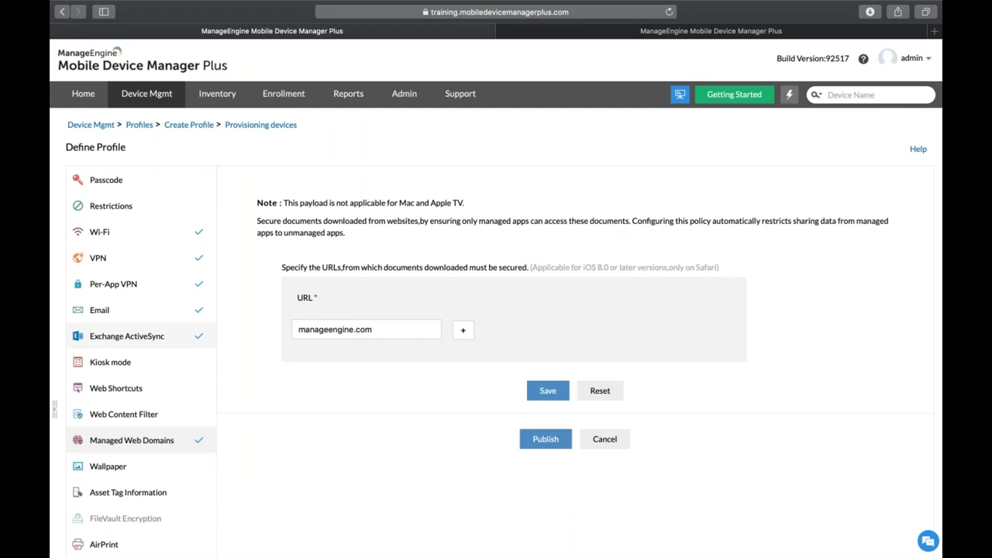
click(173, 338)
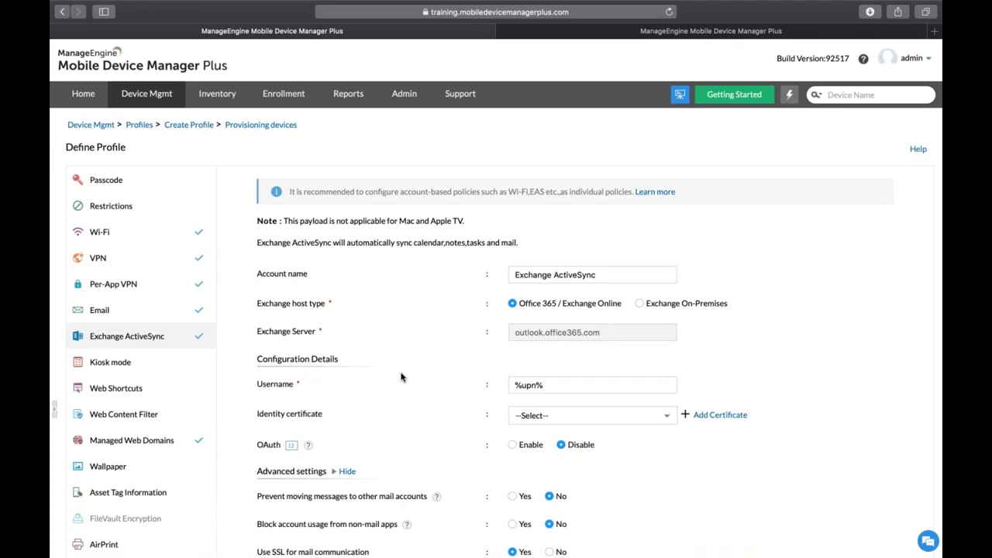
click(123, 466)
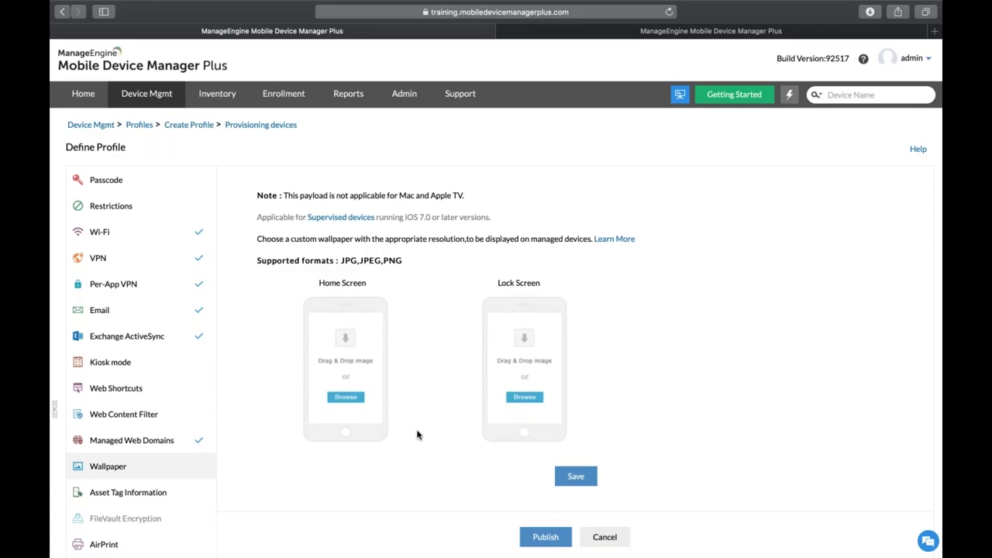
scroll(417, 435, down, 3)
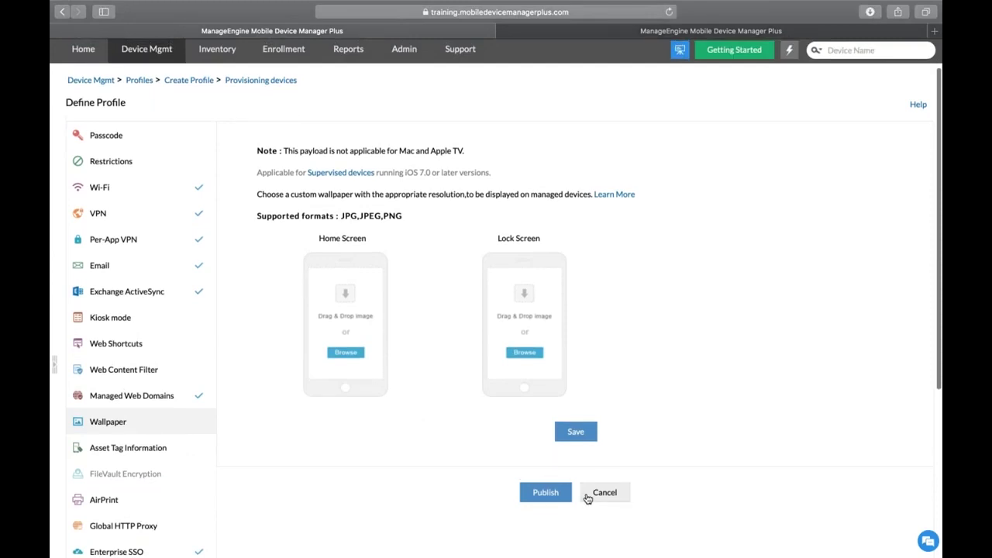
click(587, 496)
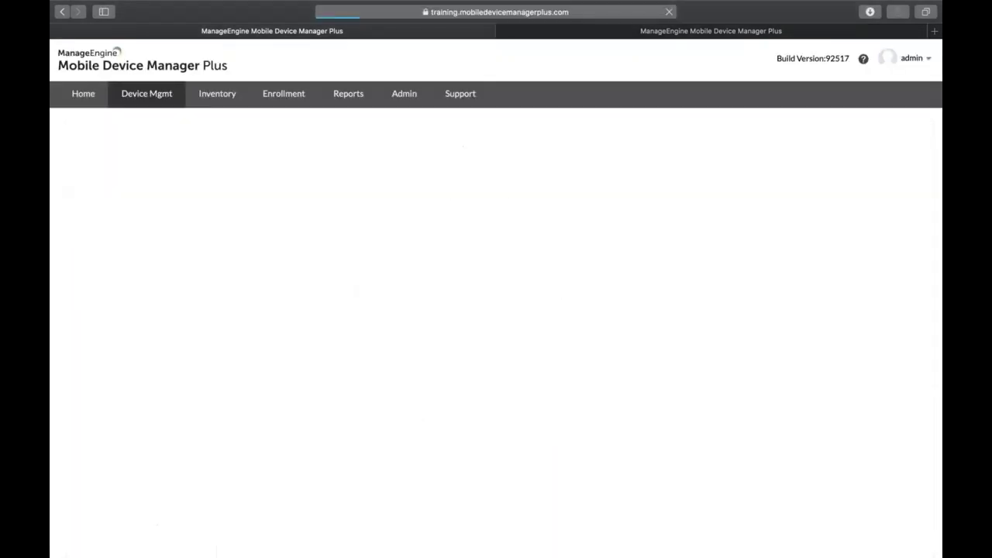
click(130, 162)
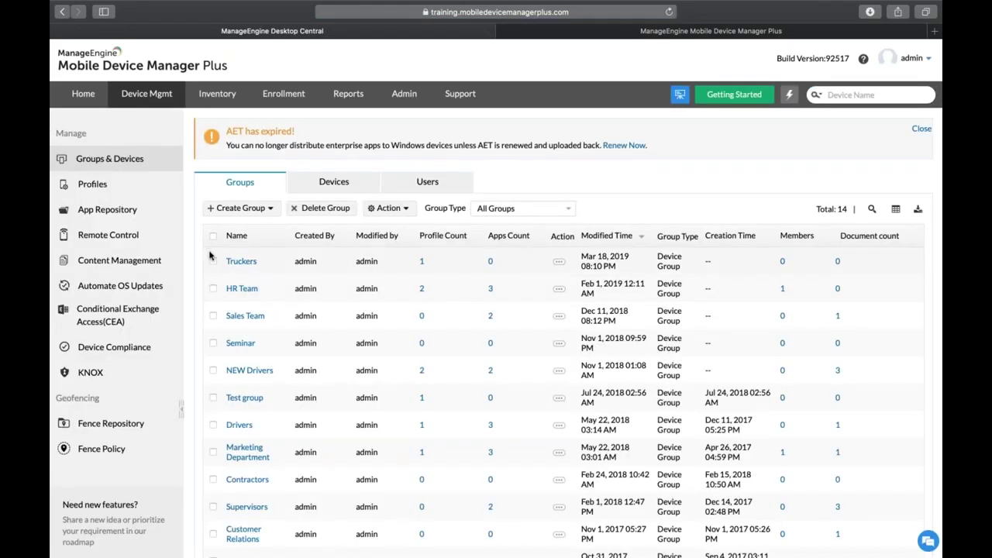
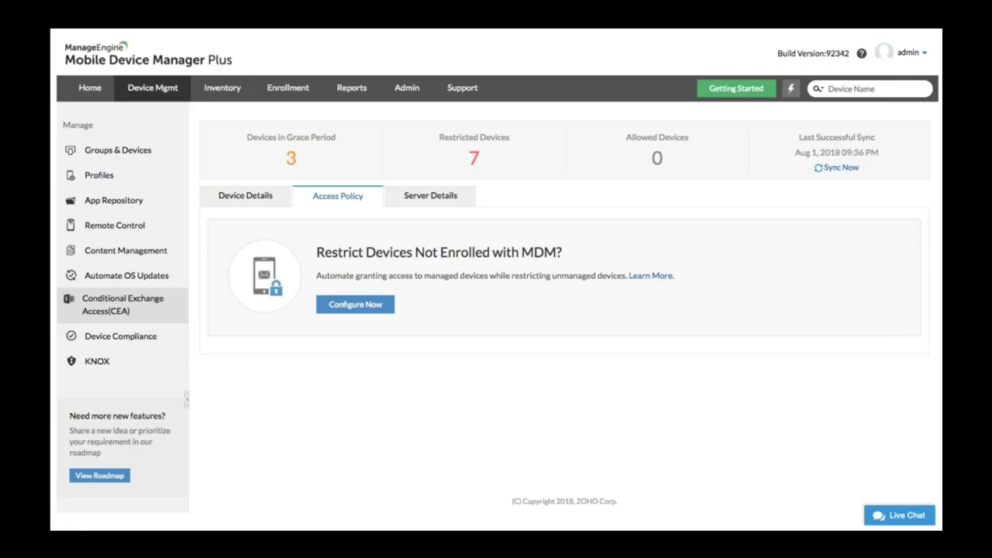
click(324, 310)
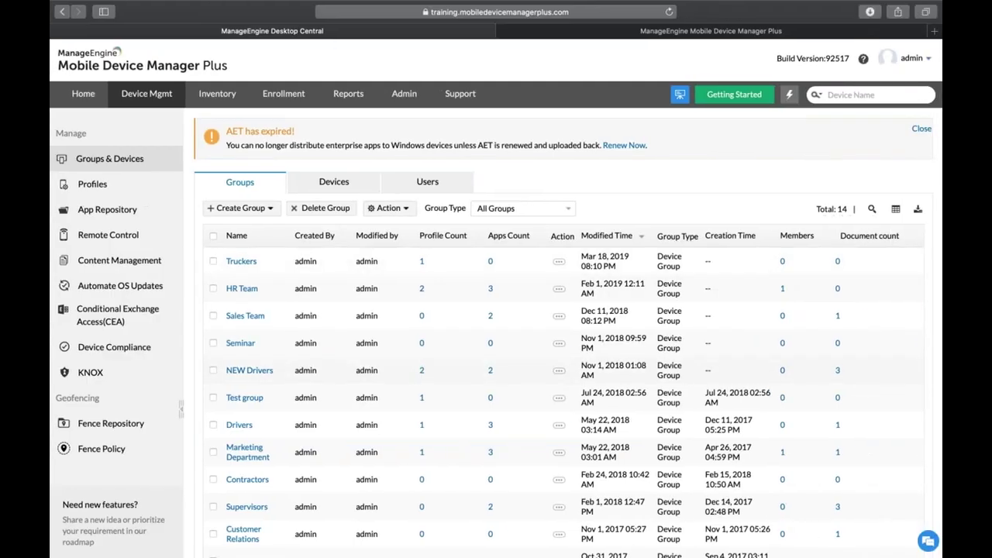
- Open the Azure Enrollment (AutoPilot) page for enrolling Windows 10 laptops
click(266, 100)
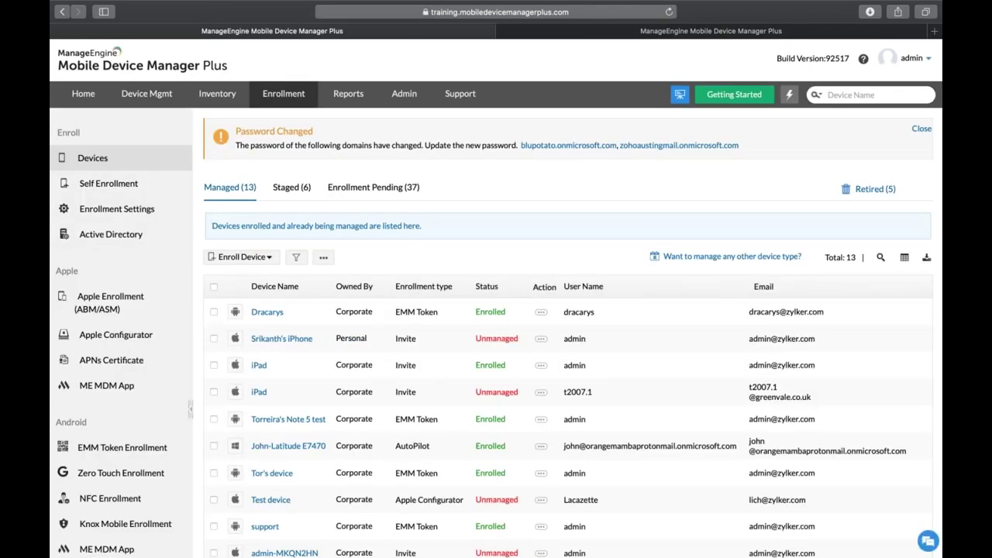
scroll(126, 346, down, 5)
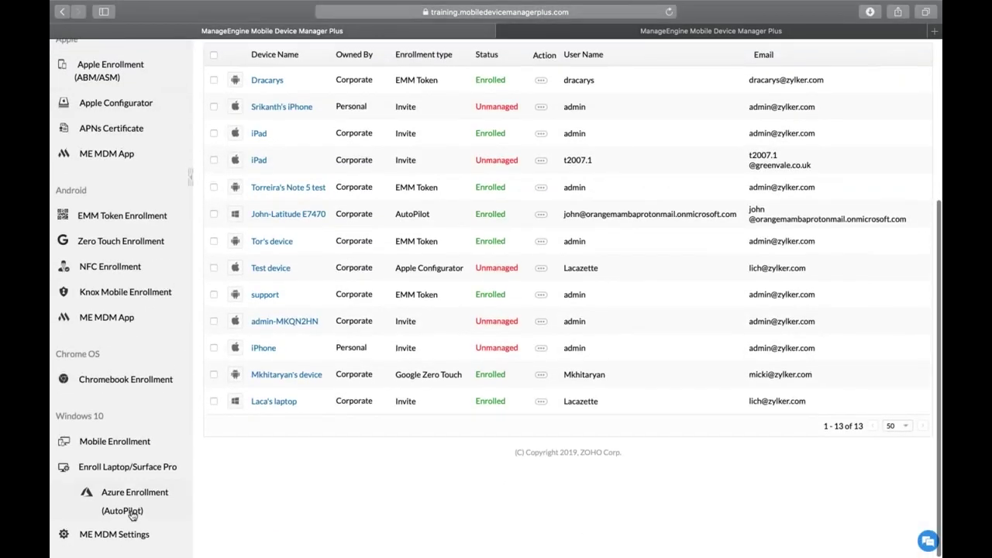
click(132, 513)
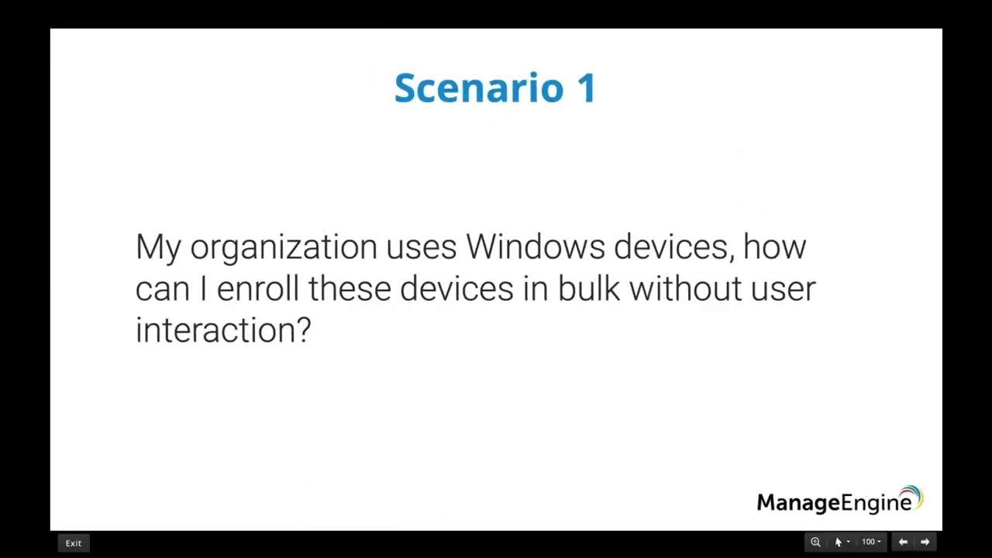
key(Right)
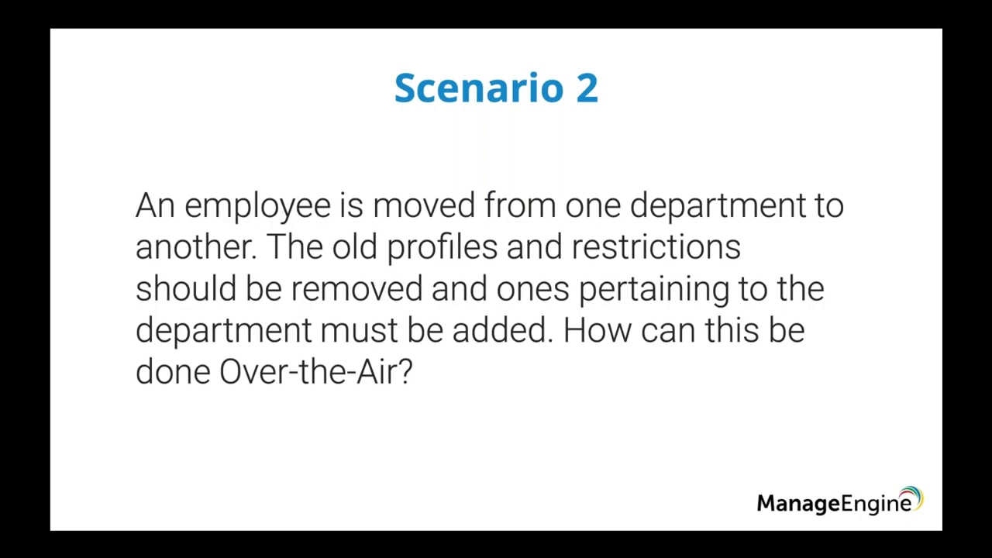
key(ctrl+Left)
key(ctrl+Right)
key(ctrl+Left)
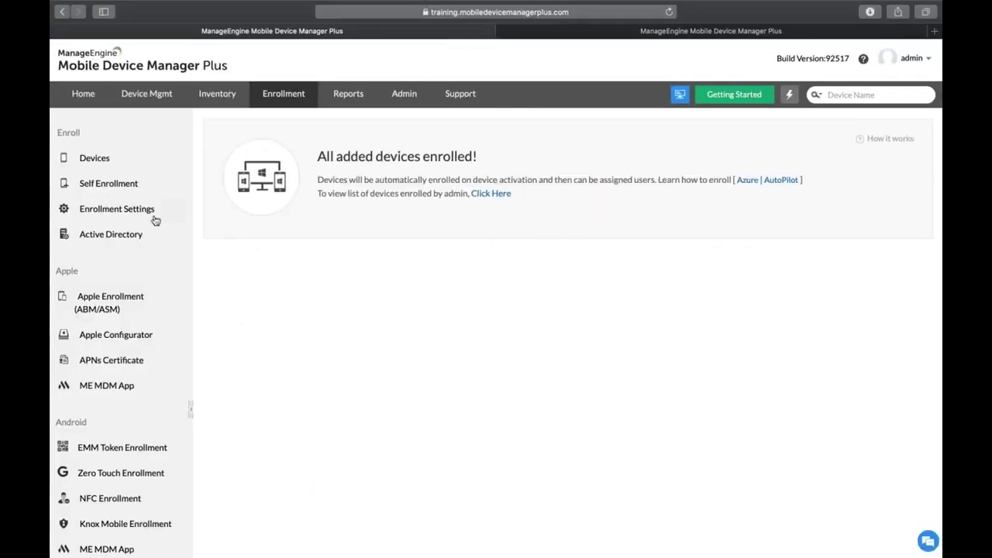
- Move the Android Pixel smartphone from the HR Team group to the Finance Department group
click(164, 103)
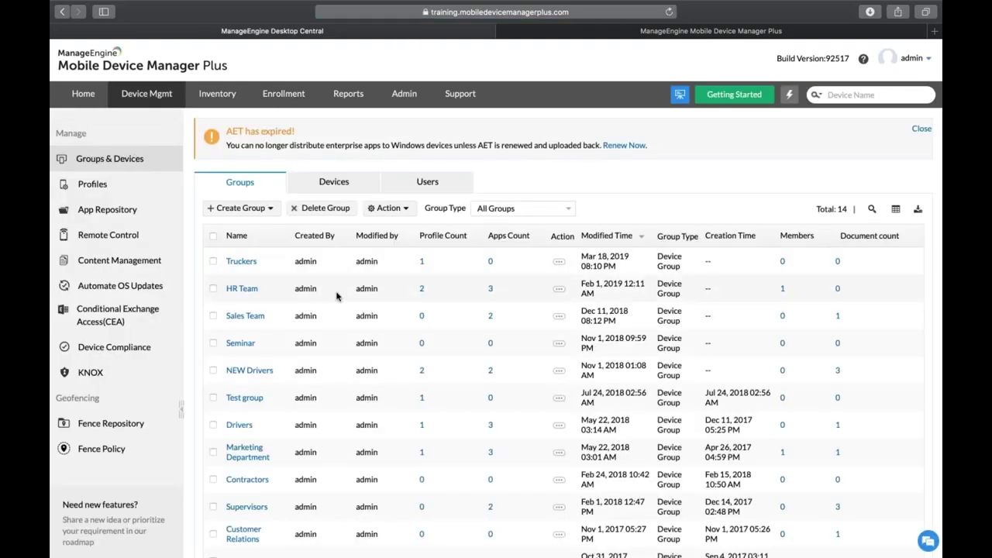
click(243, 289)
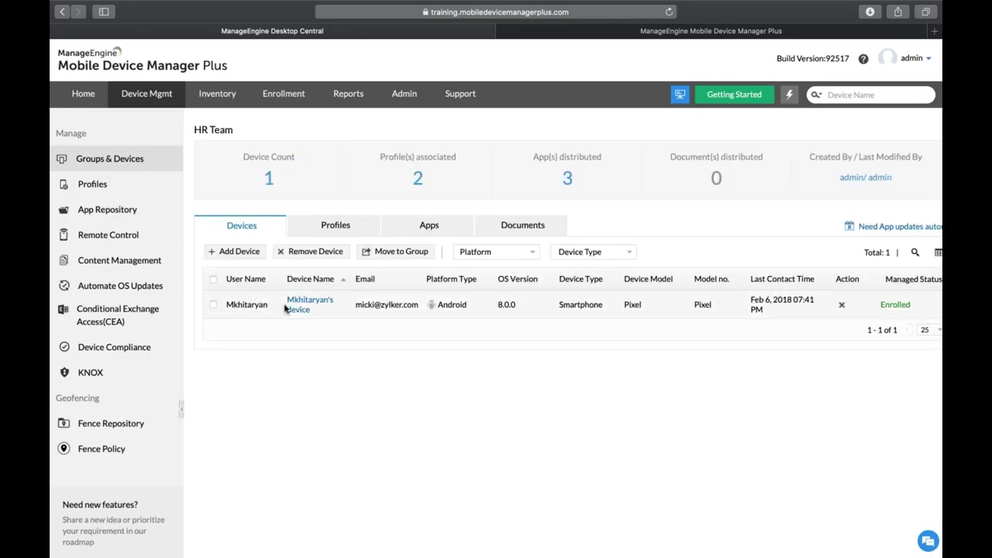
click(213, 305)
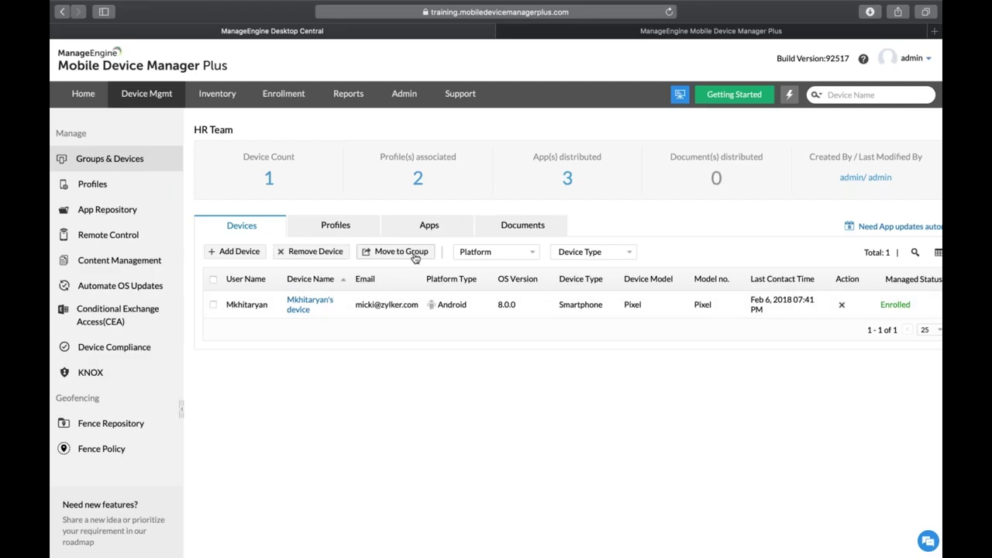
click(414, 256)
click(304, 266)
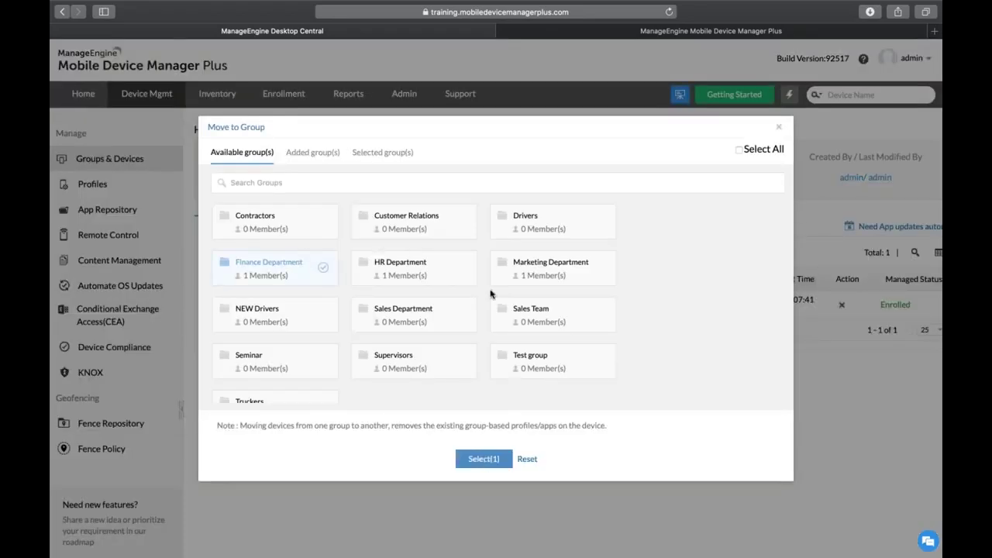
click(484, 459)
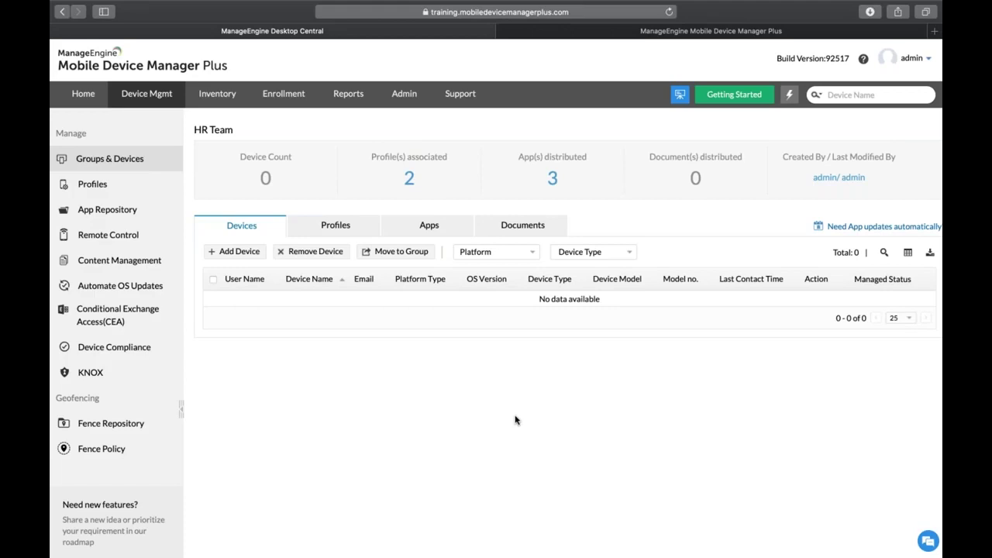
key(ctrl+Right)
key(ctrl+Left)
key(ctrl+Left)
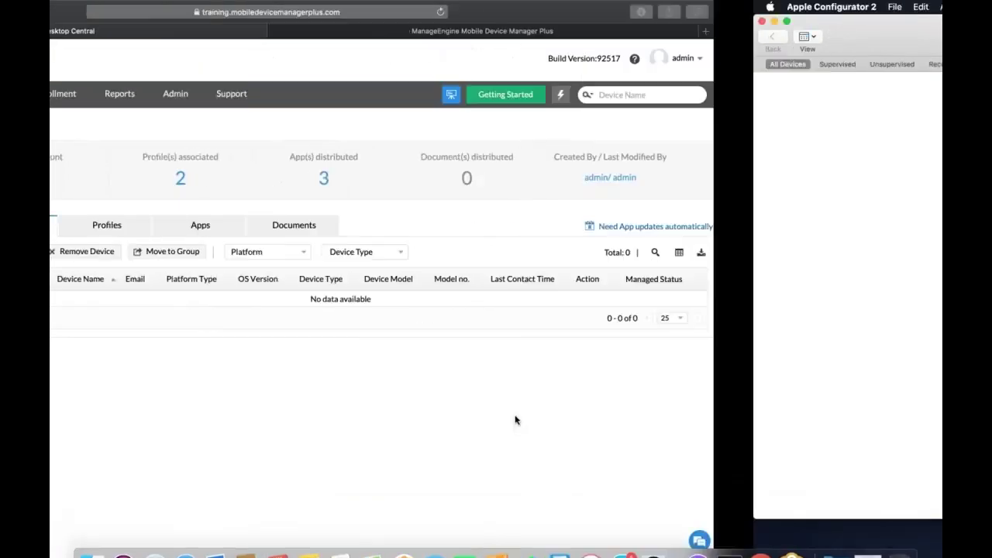
- Open the Apple profile passcode10101 for modification and show its Managed Web Domains policy for securing downloads from specified URLs
key(Right)
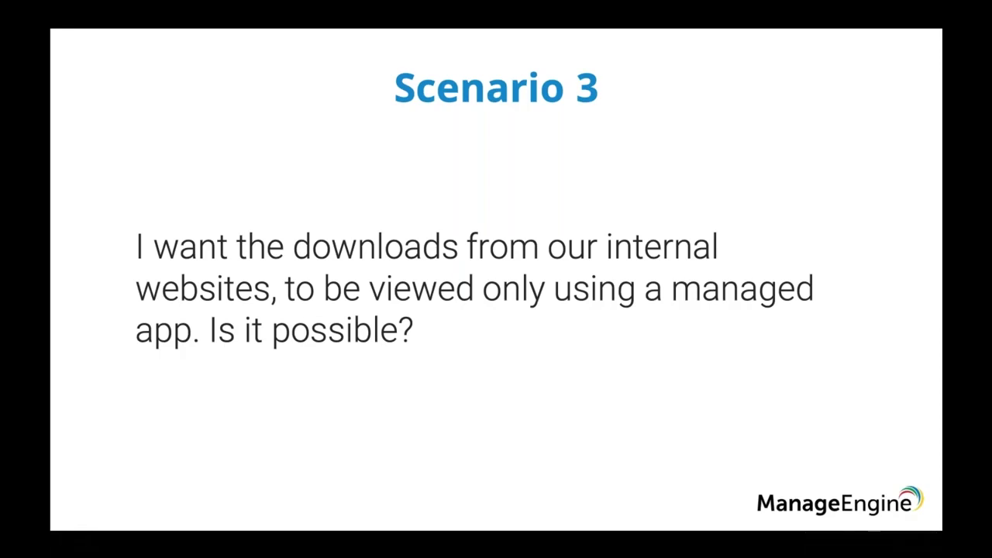
key(ctrl+Right)
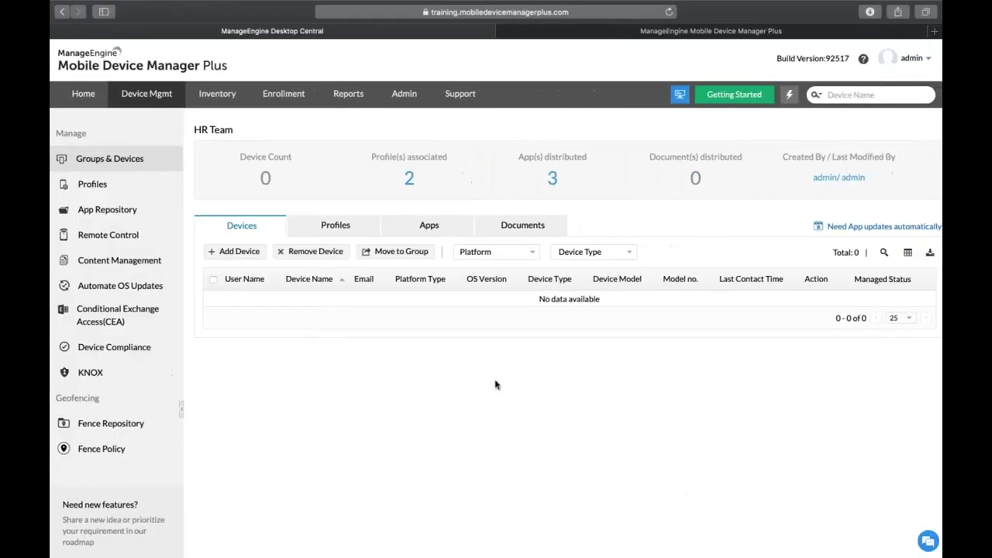
click(129, 191)
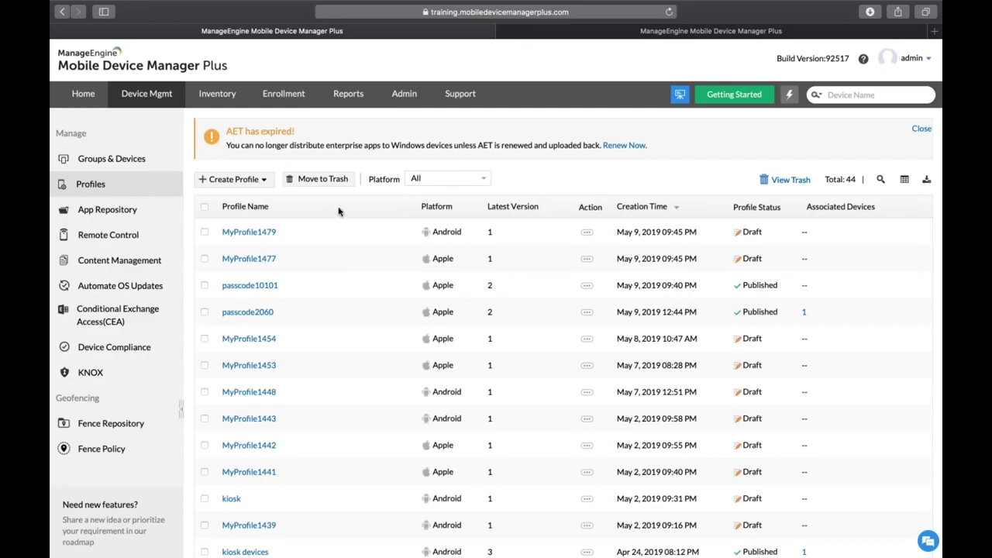
click(587, 285)
click(547, 286)
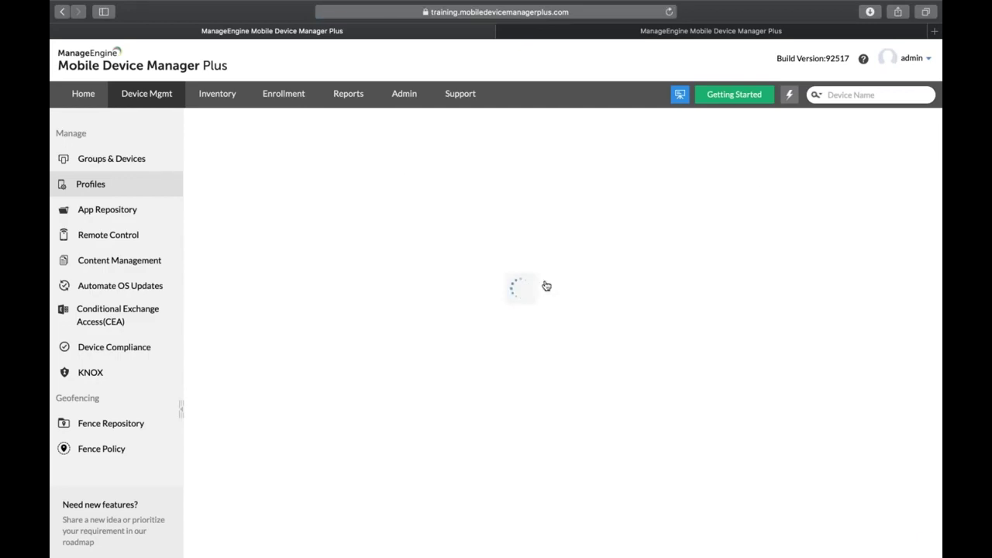
click(537, 301)
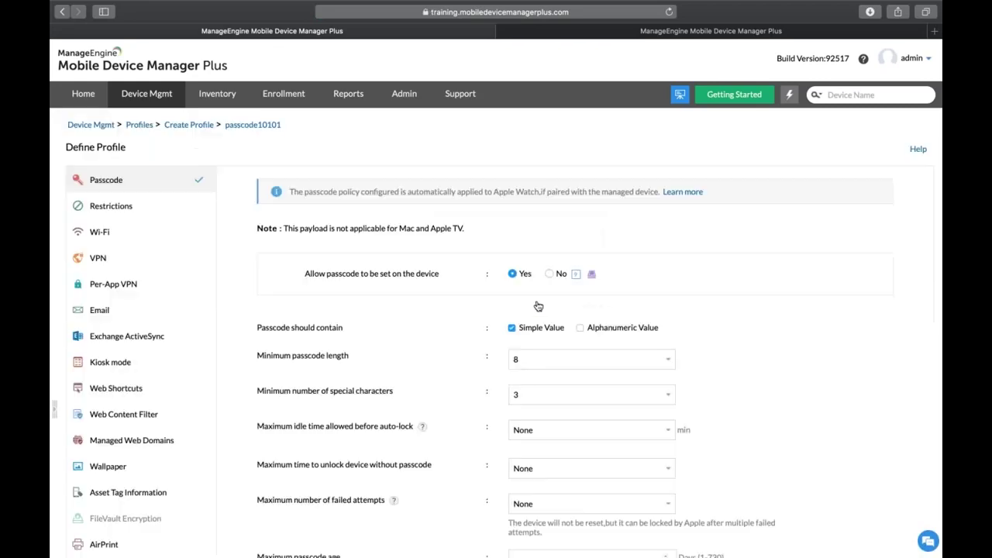
click(136, 439)
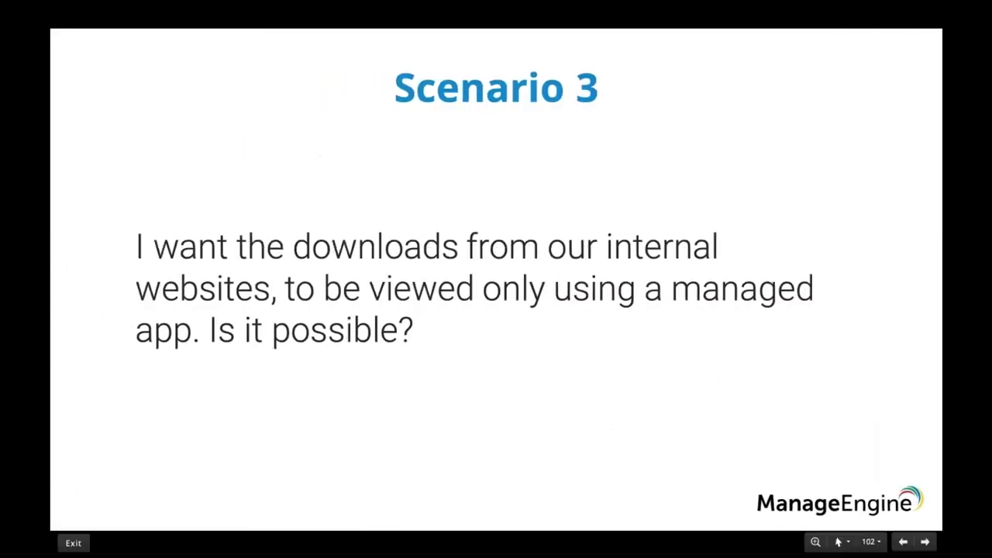
- Review the enrollment settings of the ME MDM App for Android and the ME MDM Settings for Windows 10
key(Right)
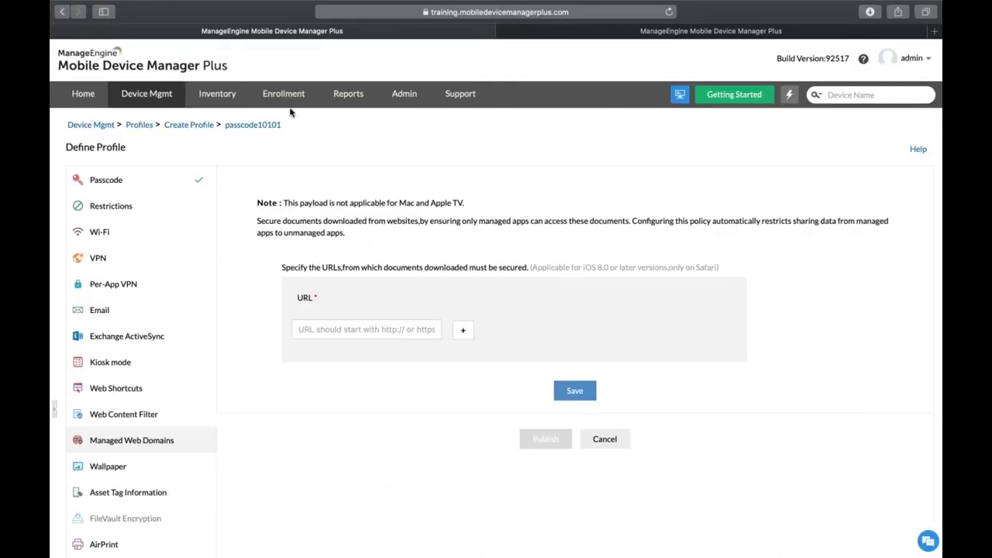
click(288, 99)
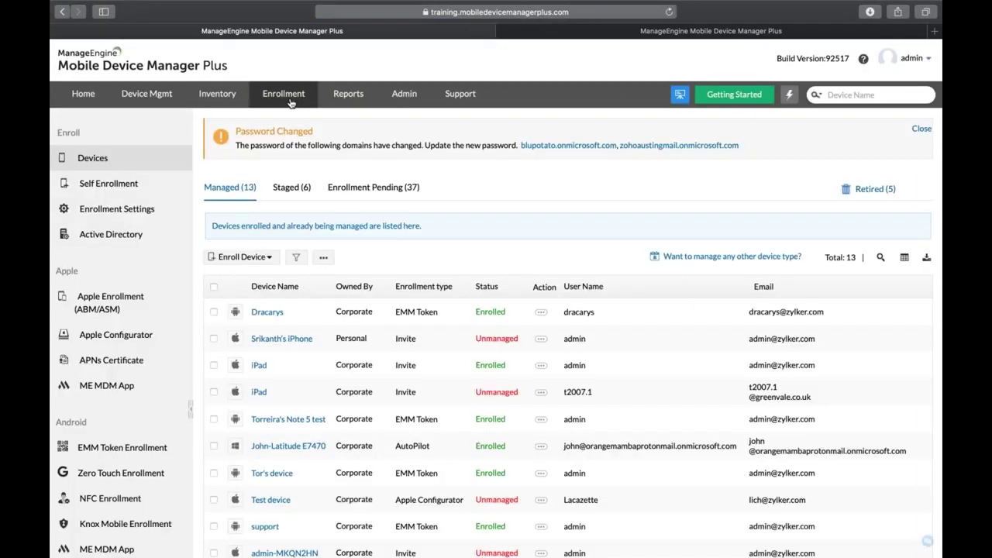
scroll(127, 372, down, 5)
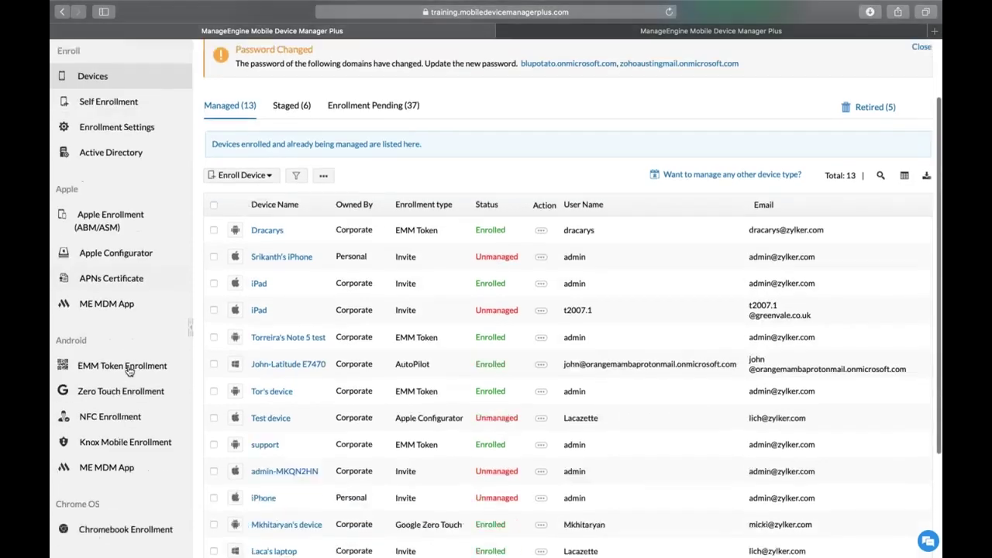
click(124, 401)
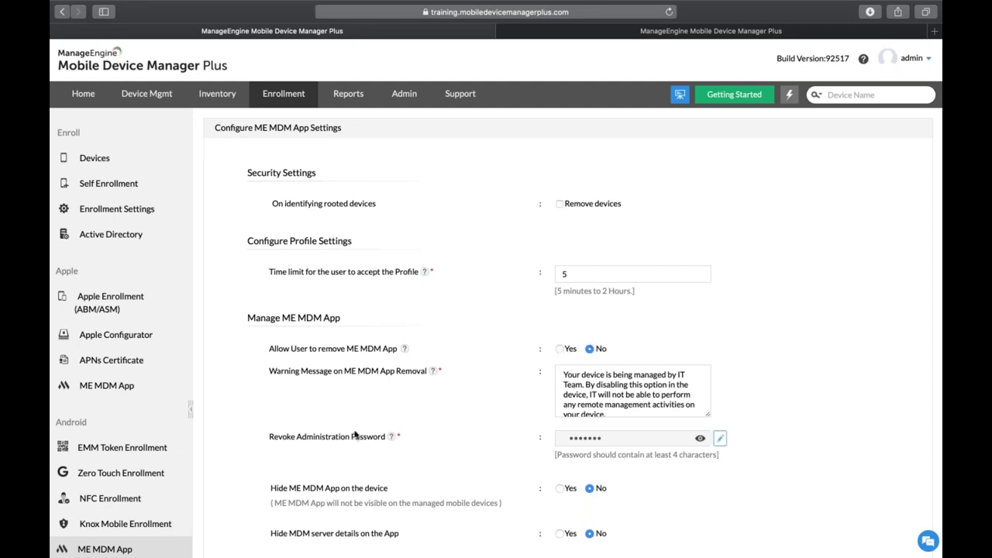
scroll(355, 435, down, 5)
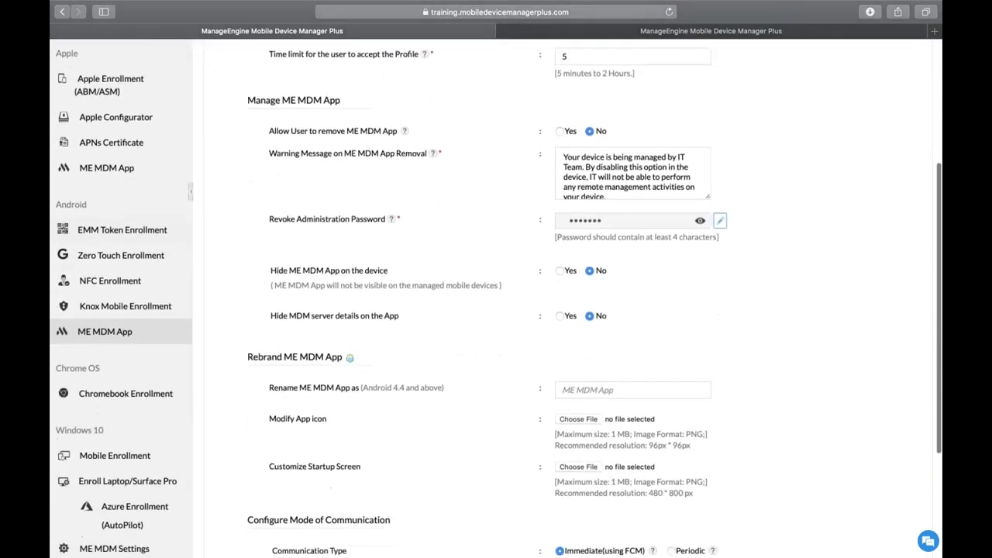
click(117, 542)
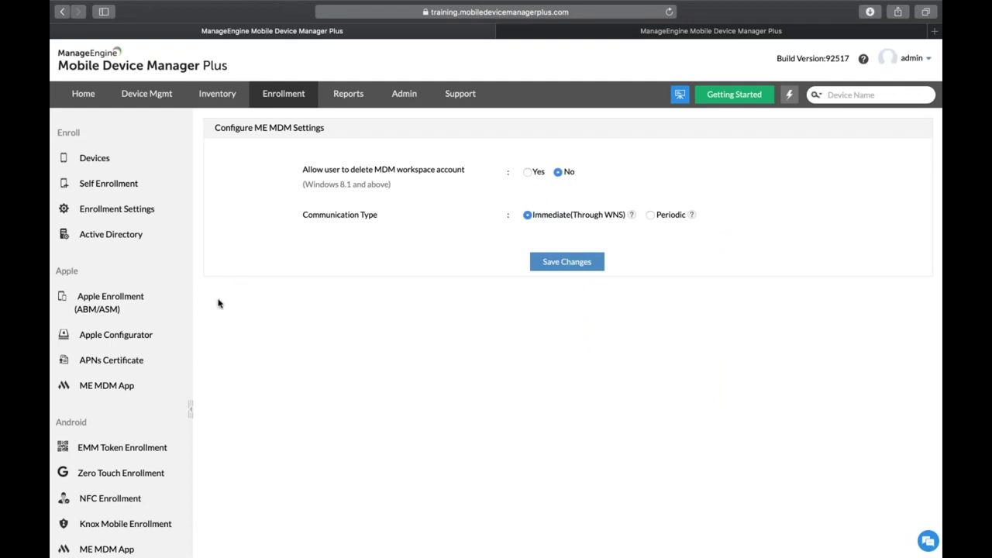
- Review the Apple Enrollment (ABM/ASM) and Enrollment Settings pages and return to the list of enrolled devices
click(153, 303)
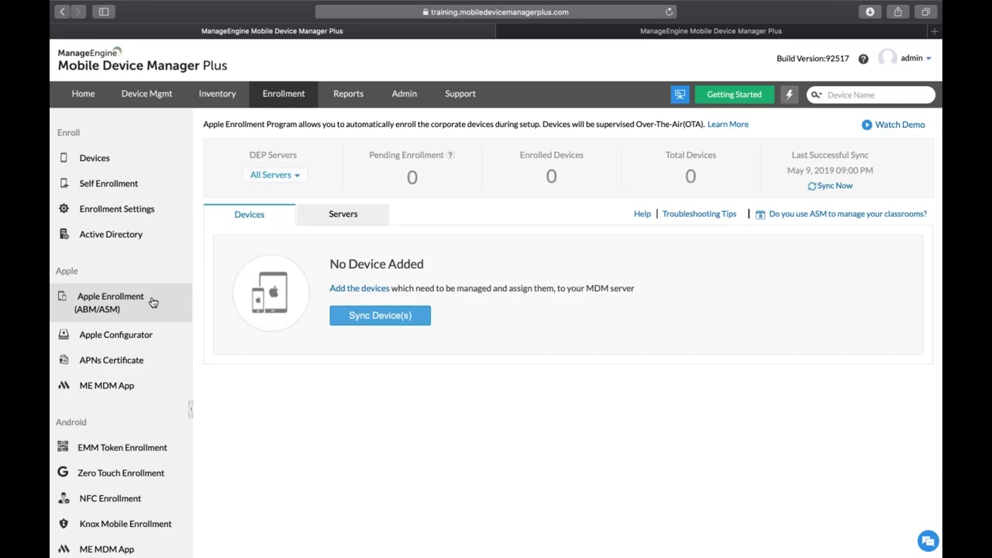
click(144, 214)
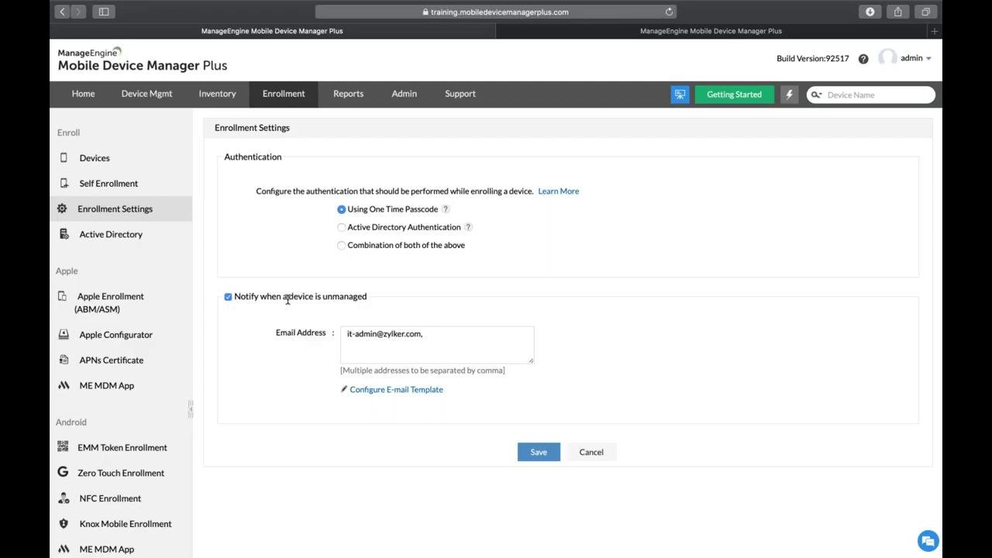
click(111, 169)
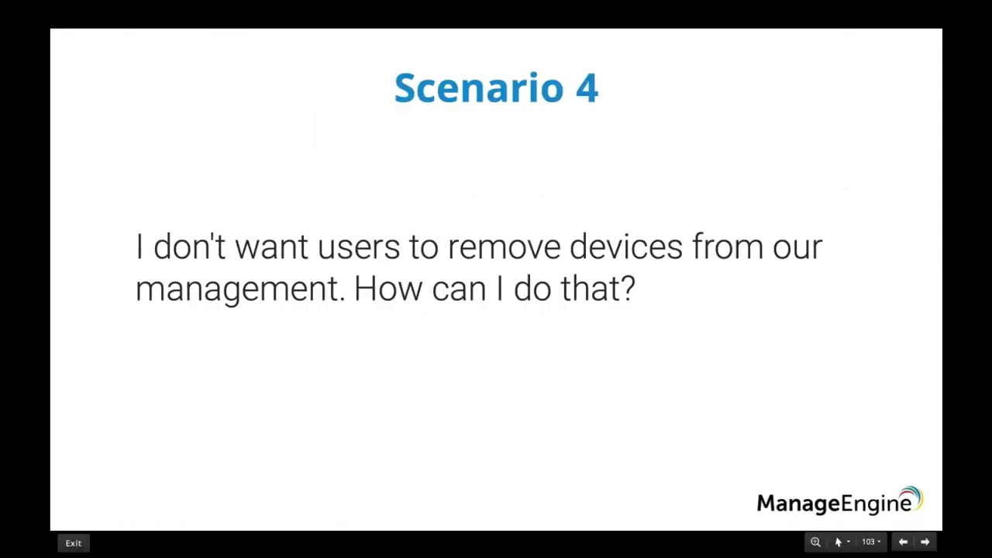
- Open the Apple profile MyProfile1477 for modification and show its FileVault Encryption policy
key(Right)
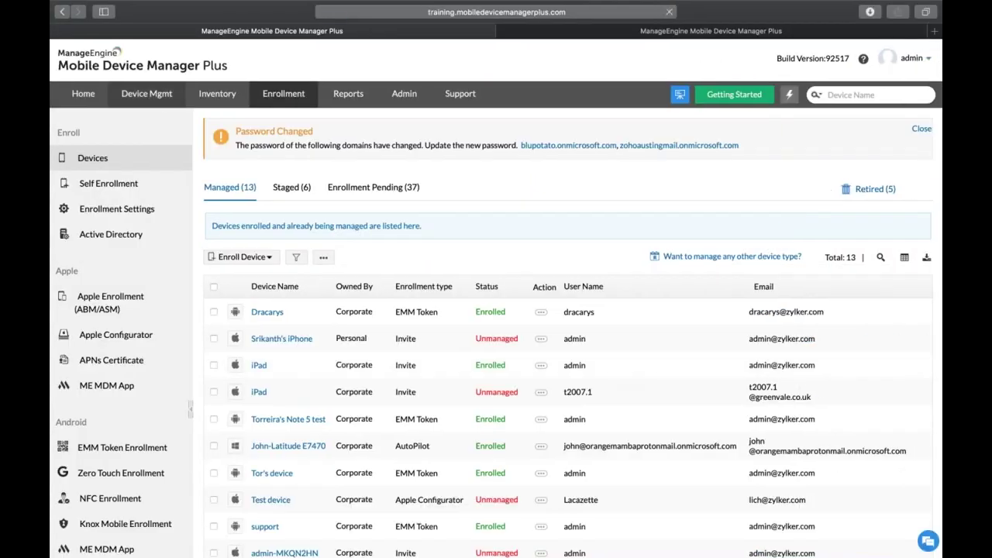
click(147, 93)
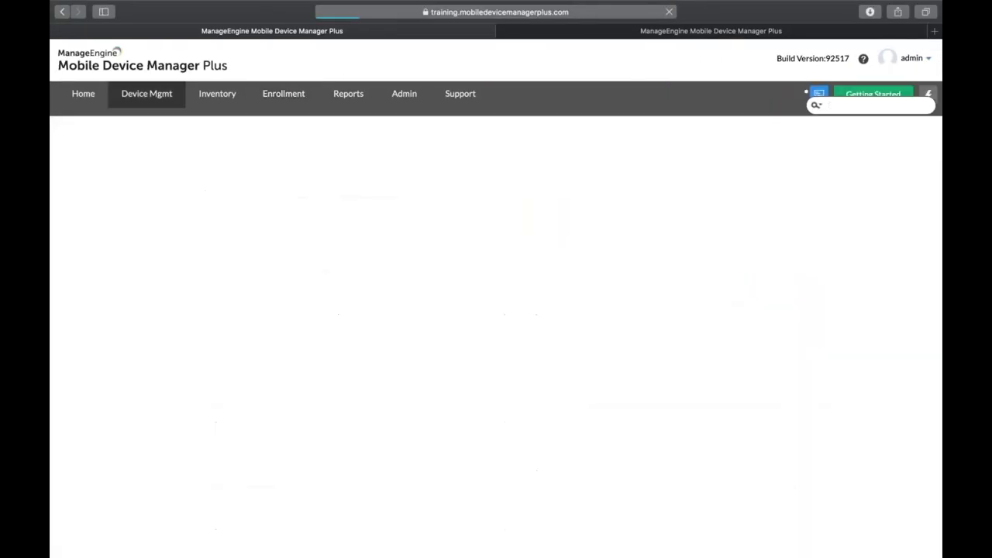
click(104, 193)
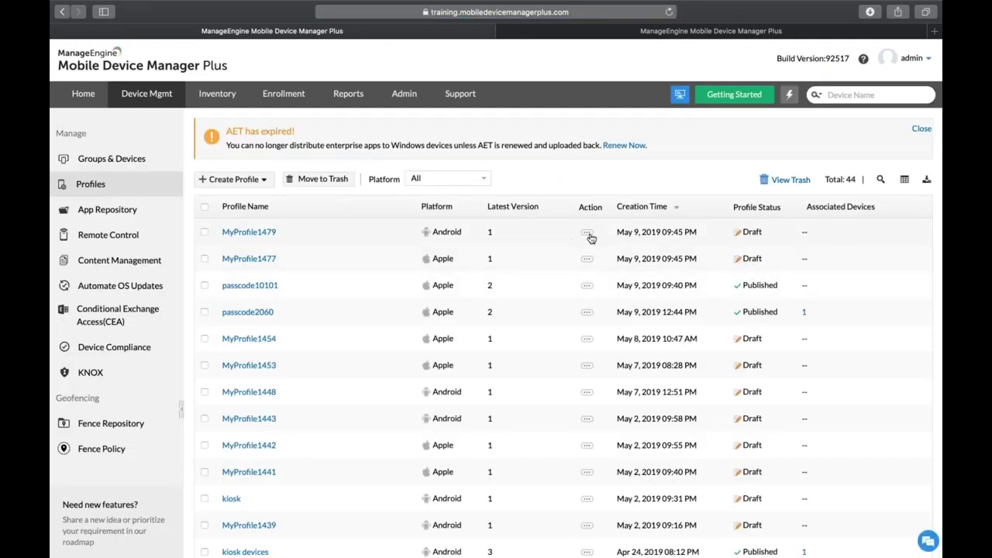
click(587, 234)
click(588, 259)
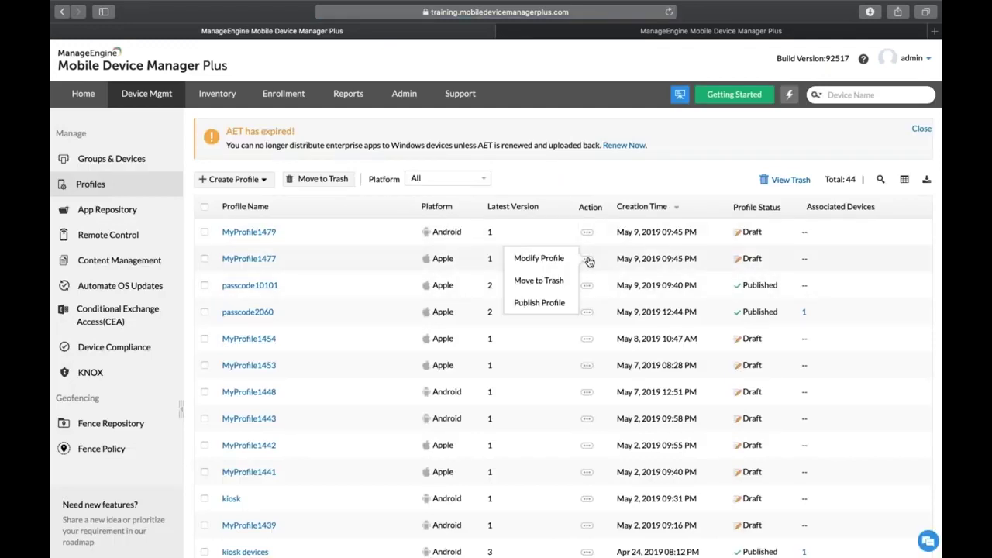
click(561, 266)
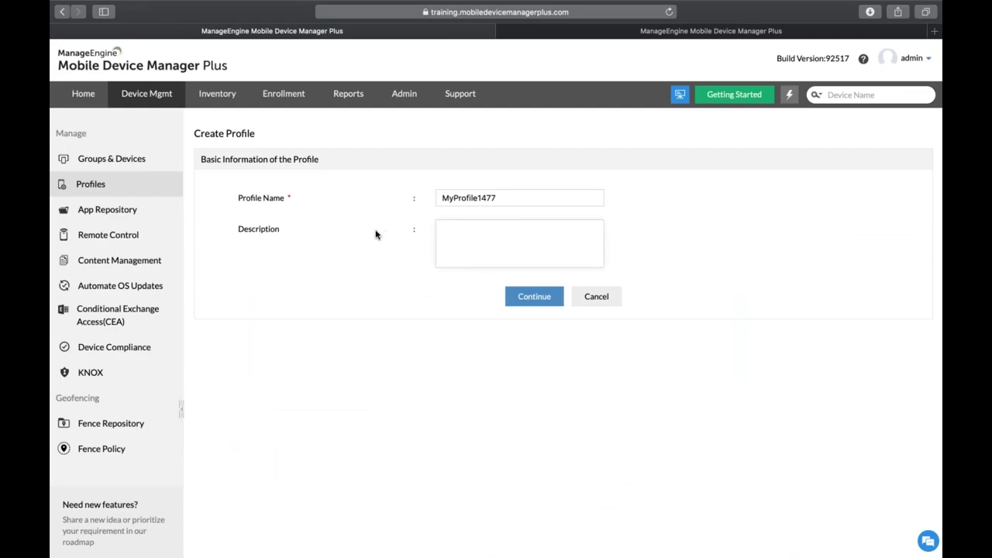
click(555, 302)
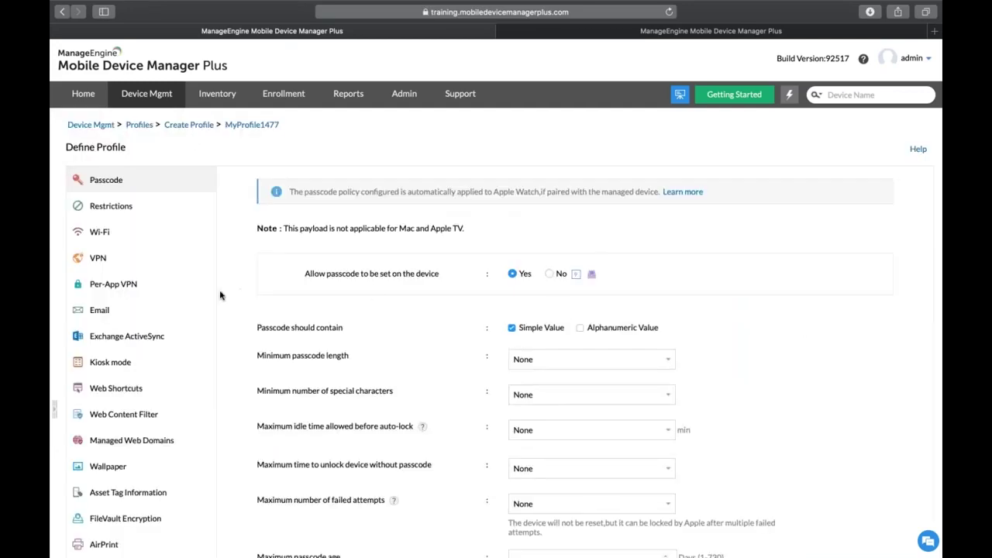
scroll(136, 462, down, 2)
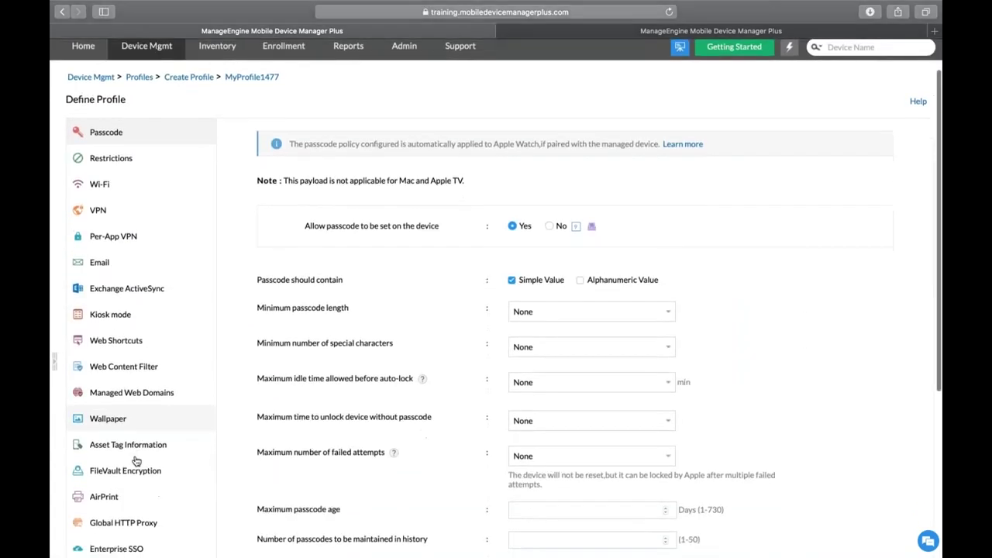
click(137, 470)
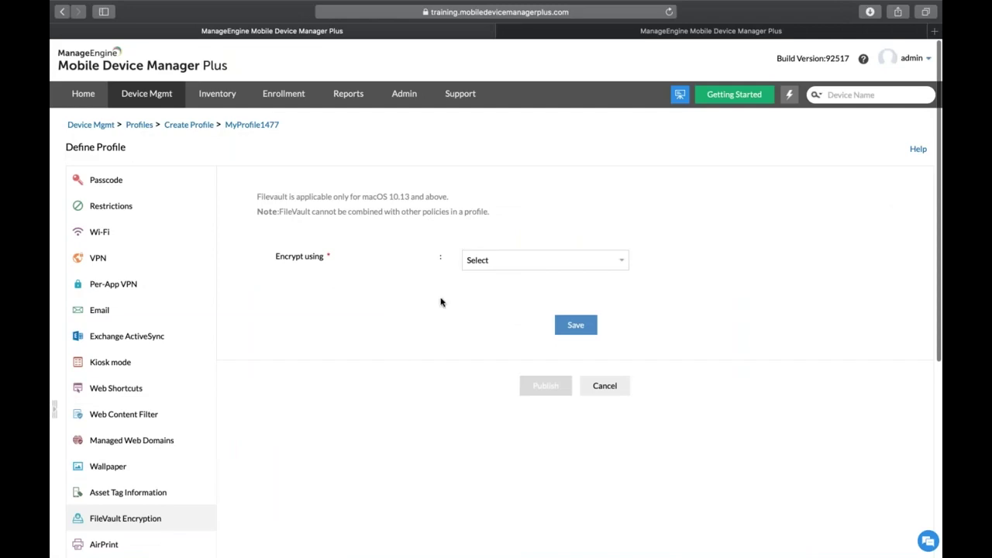
- Preview FileVault encryption with the Personal and the Institutional Recovery Key, and select the combined Personal and Institutional Recovery Key option
click(491, 262)
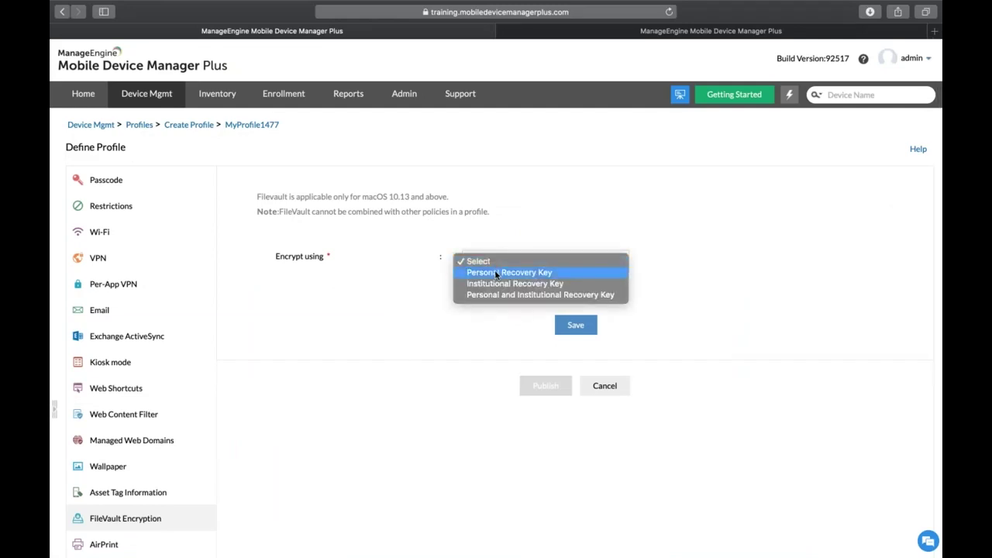
click(496, 273)
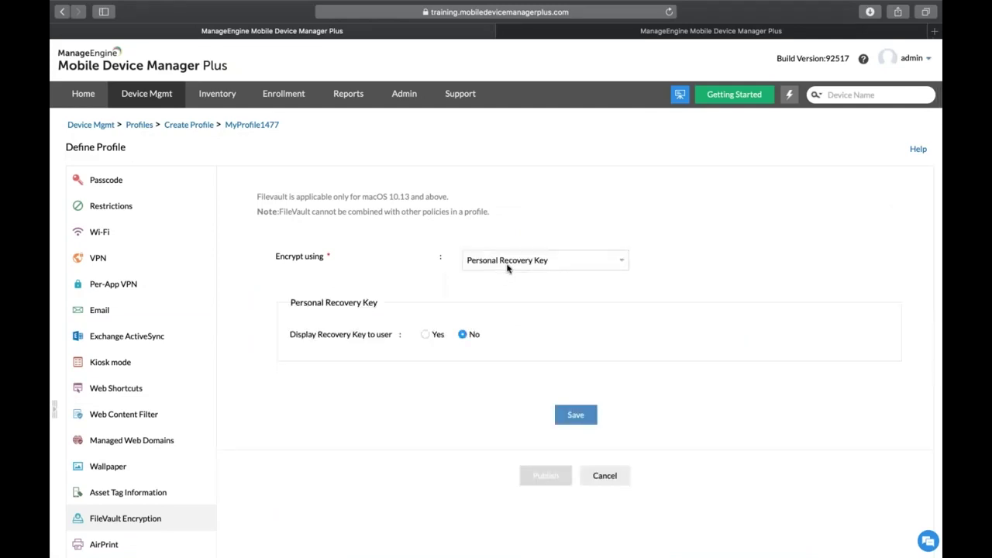
click(508, 261)
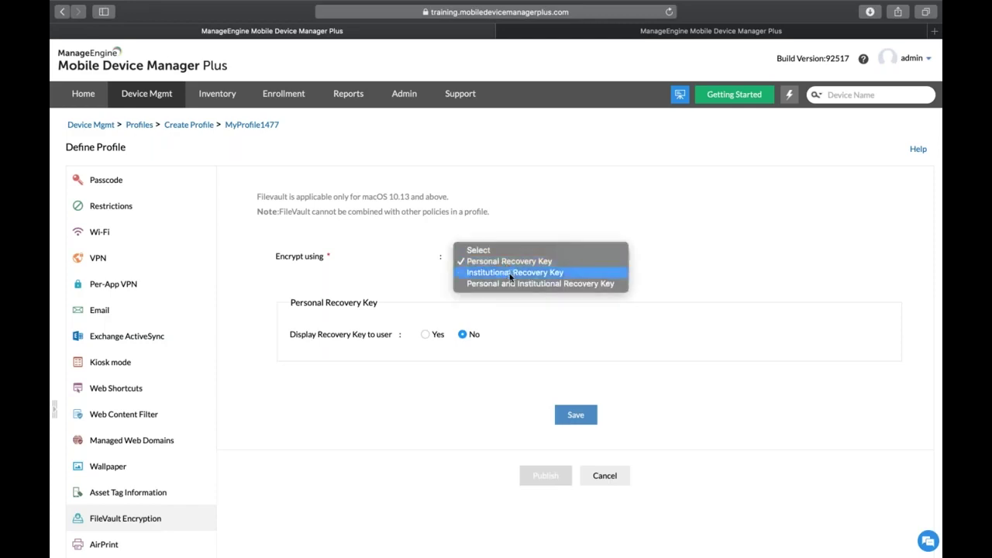
click(510, 273)
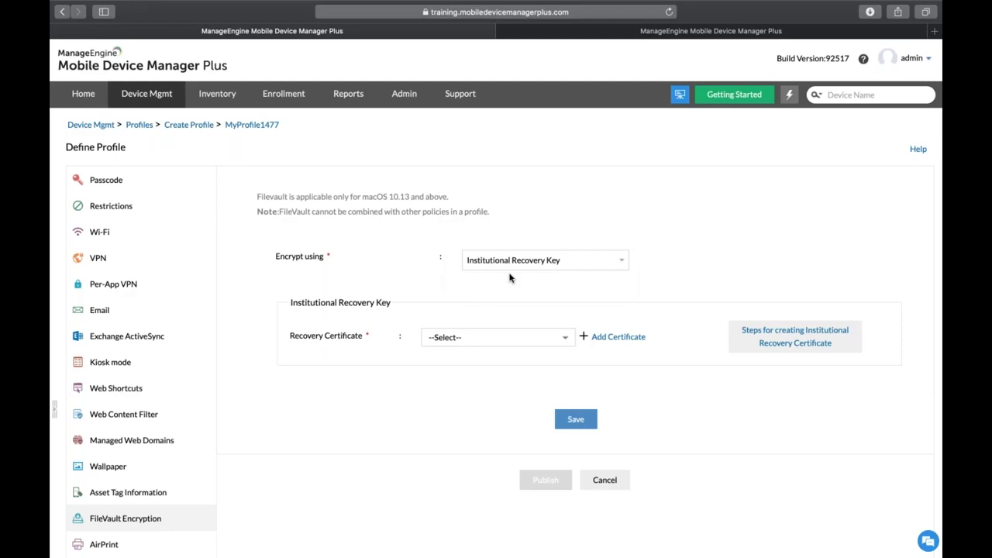
click(514, 257)
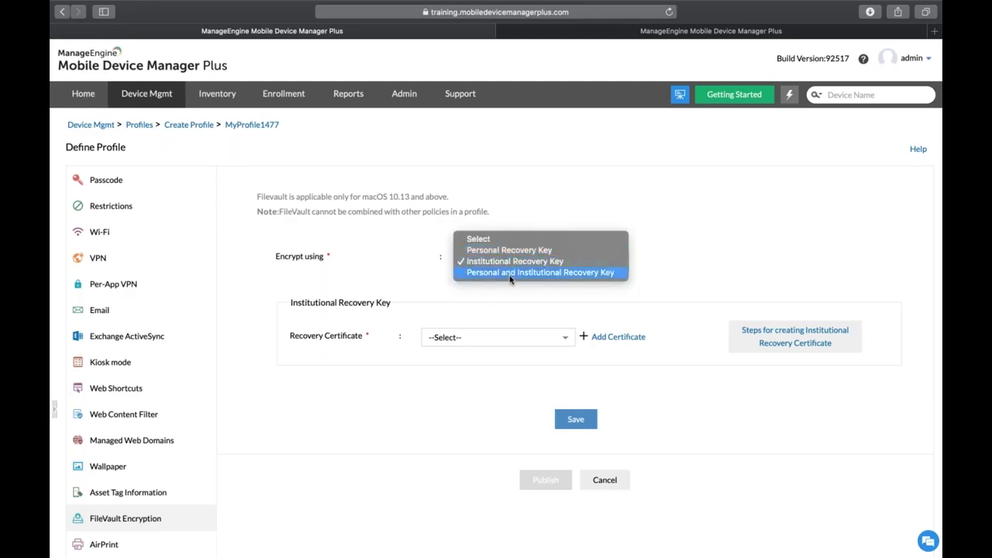
click(510, 273)
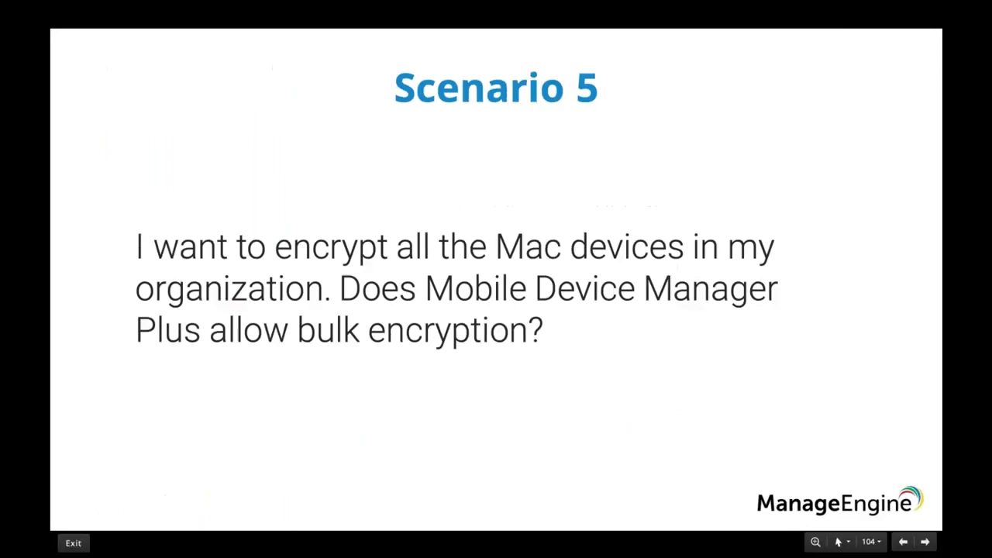
key(Right)
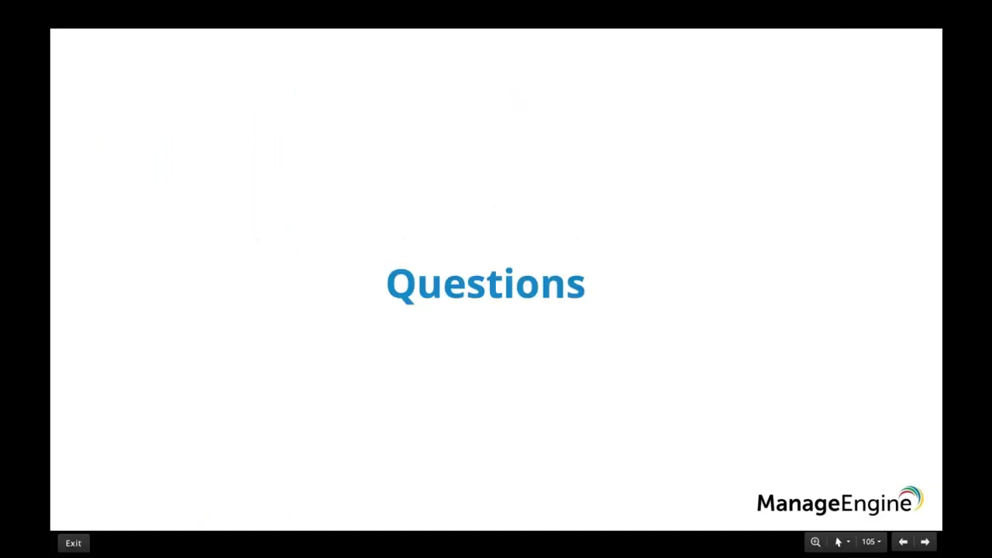